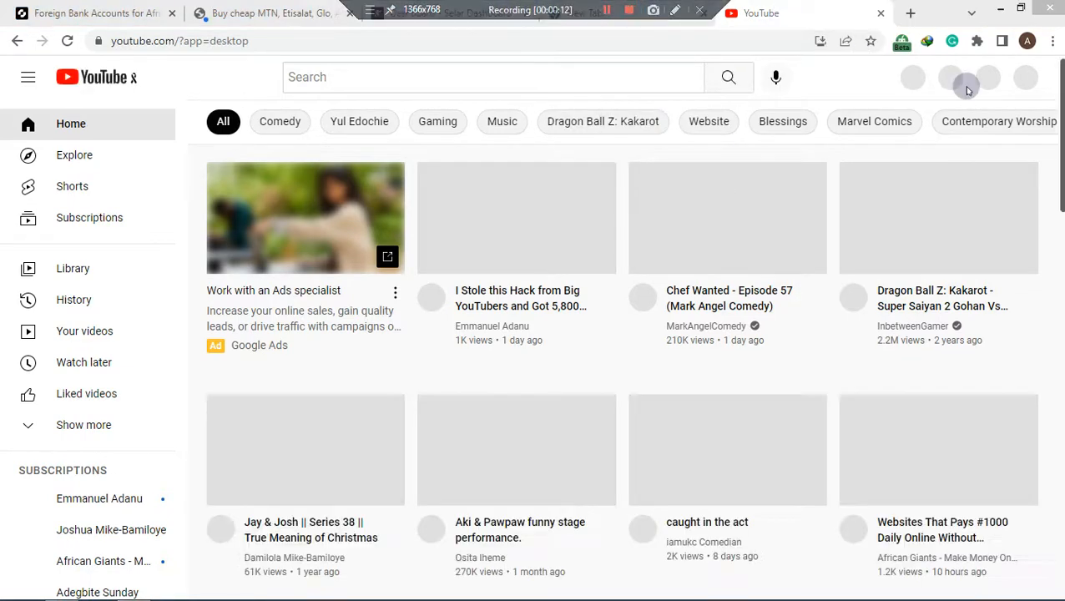
# - Open the Canva website in the empty browser tab
pyautogui.click(663, 5)
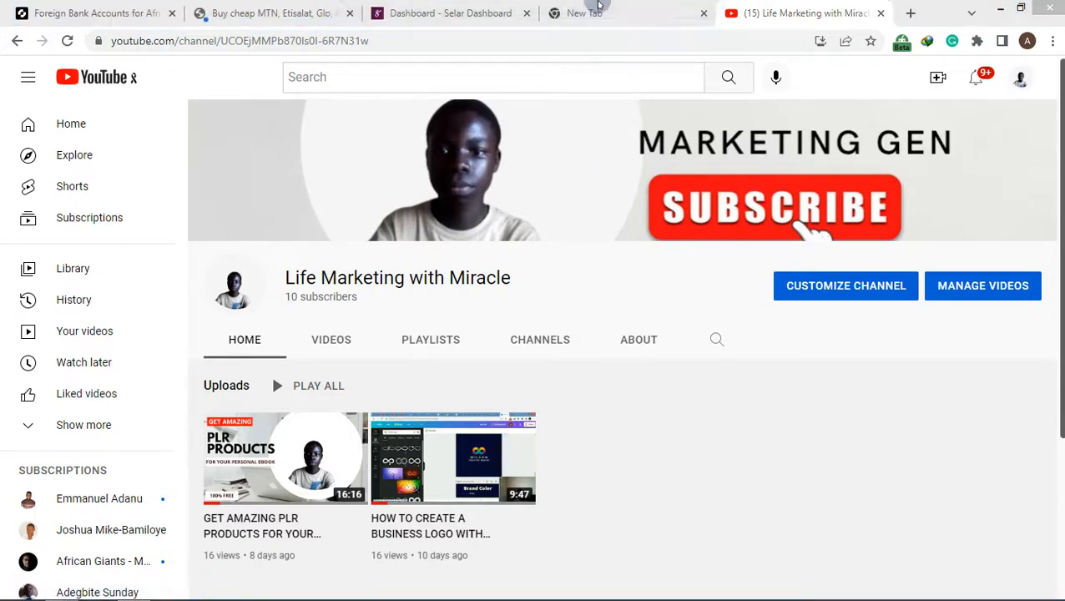
pyautogui.click(598, 15)
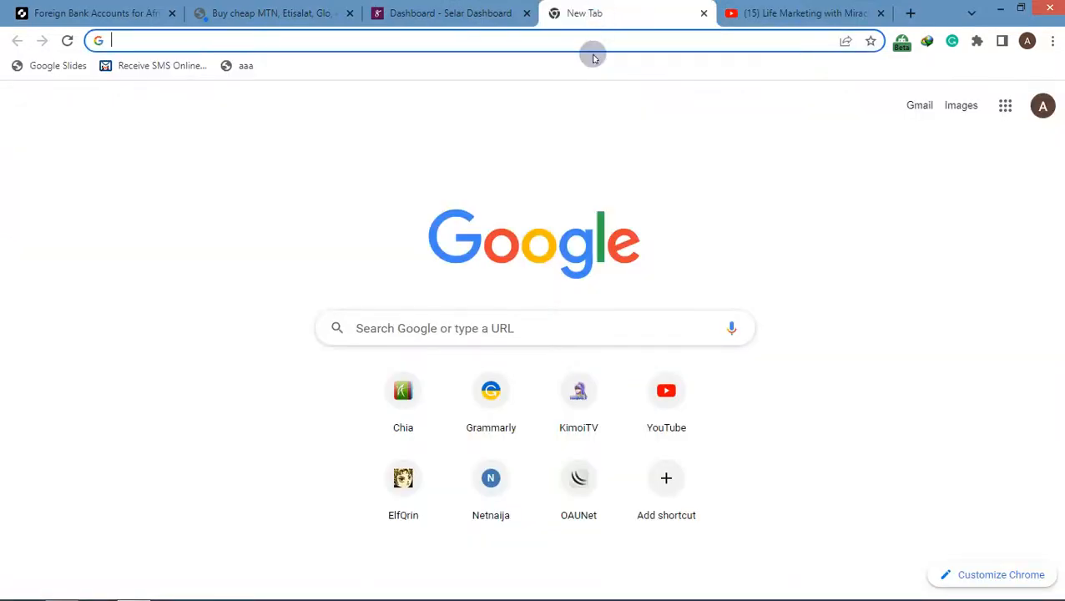
pyautogui.write('canva')
pyautogui.press('Return')
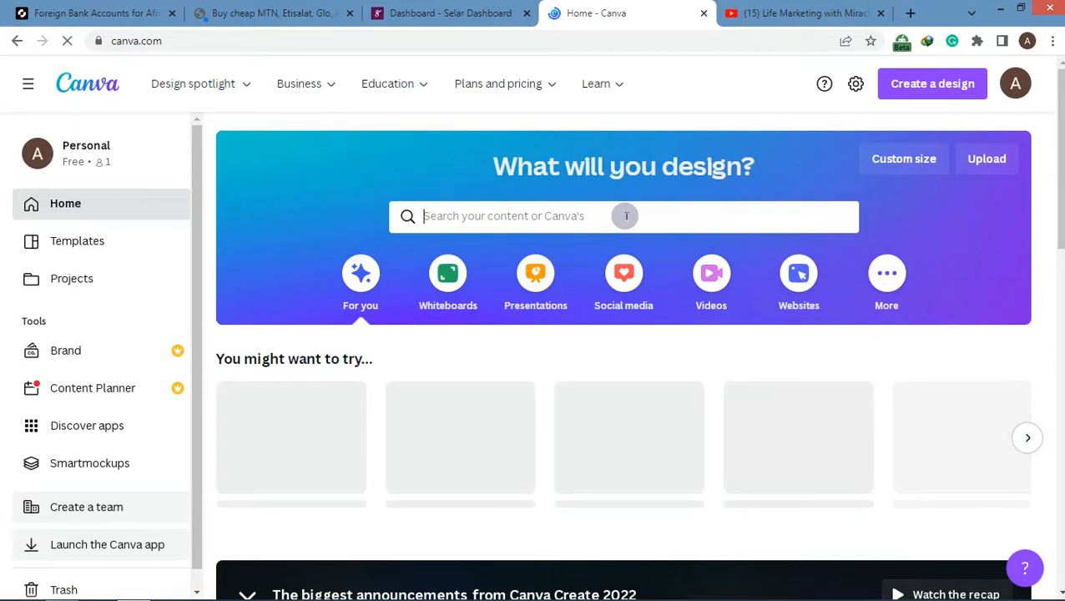
# - Search the Canva templates for "ebook cover"
pyautogui.write('ebook cover')
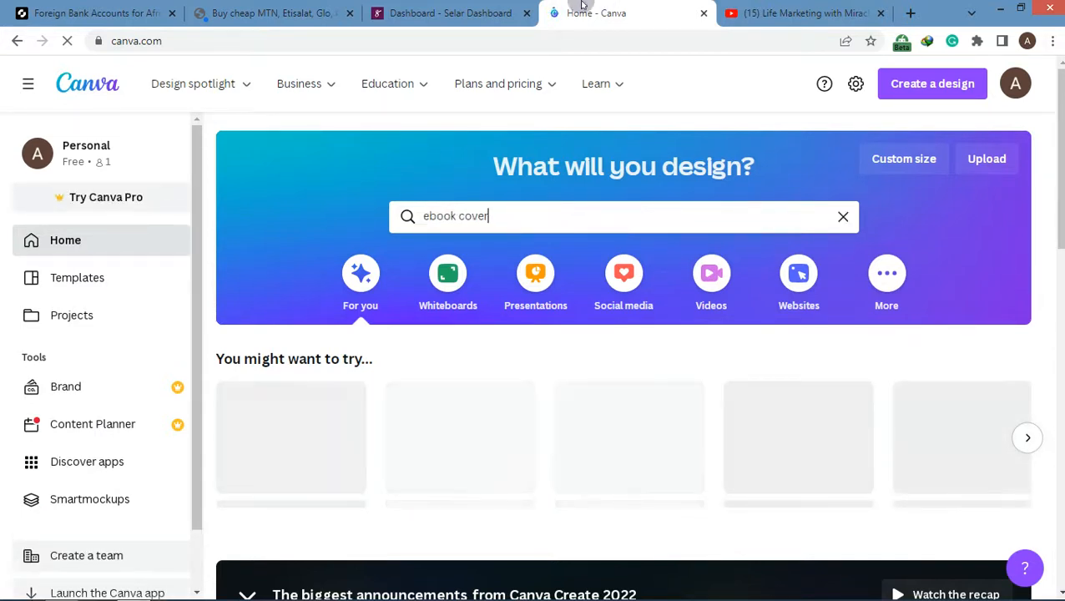
pyautogui.moveTo(582, 17)
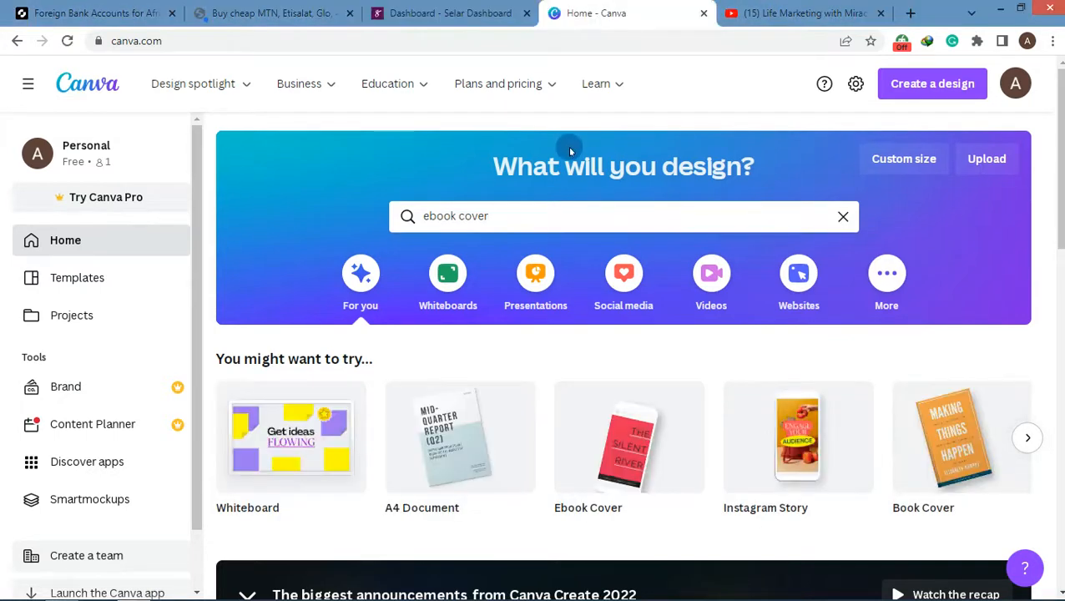
pyautogui.click(561, 210)
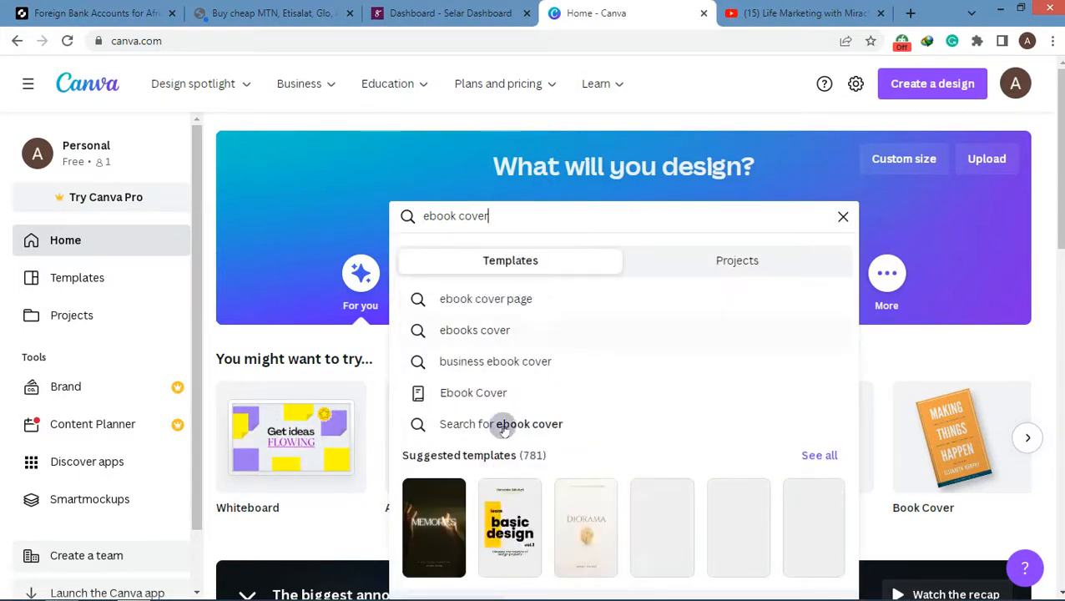
pyautogui.click(519, 423)
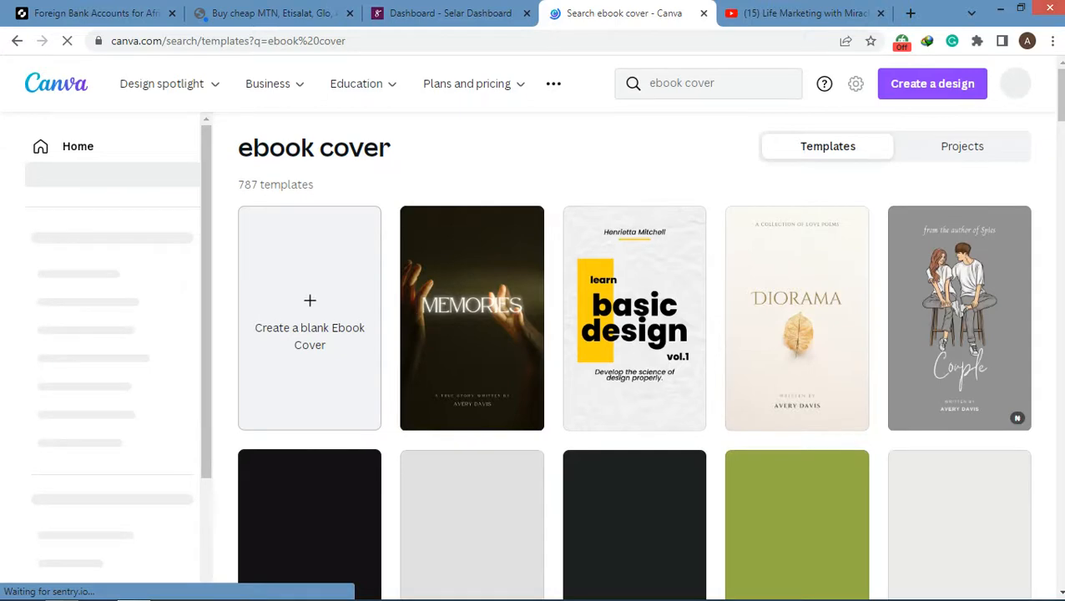
# - Browse the ebook cover template results and compare their designs to find a suitable one
pyautogui.scroll(-4, 635, 351)
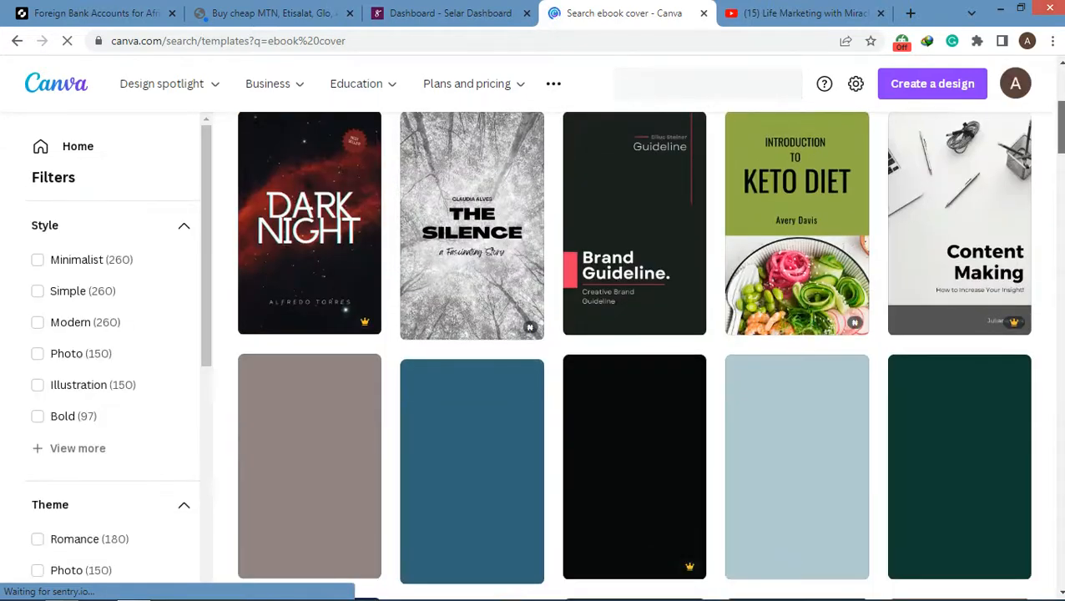
pyautogui.scroll(-2, 634, 350)
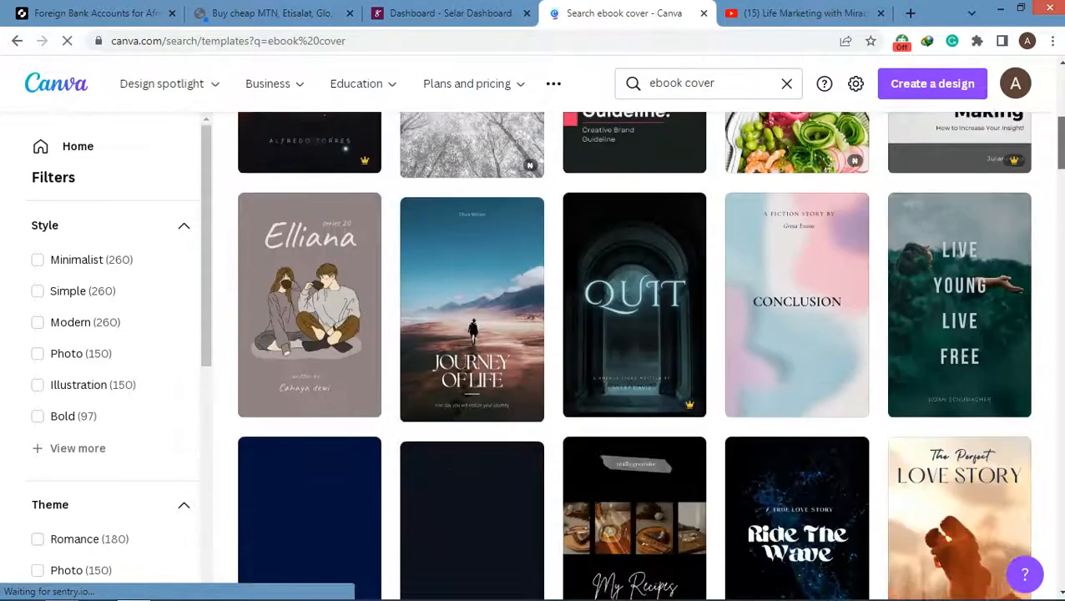
pyautogui.scroll(-1, 635, 351)
pyautogui.scroll(-1, 635, 351)
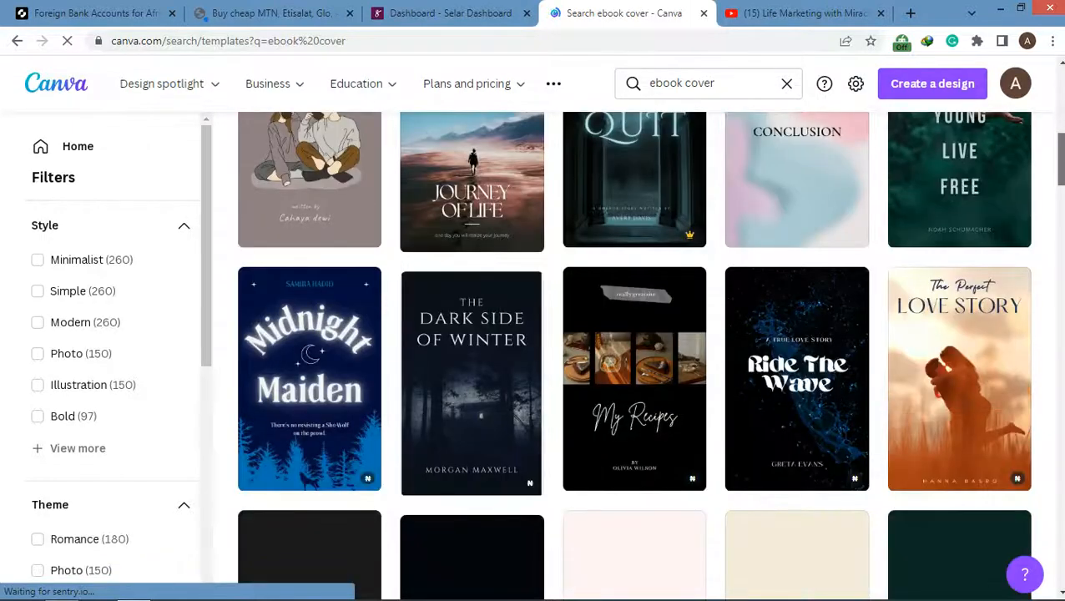
pyautogui.scroll(-3, 634, 351)
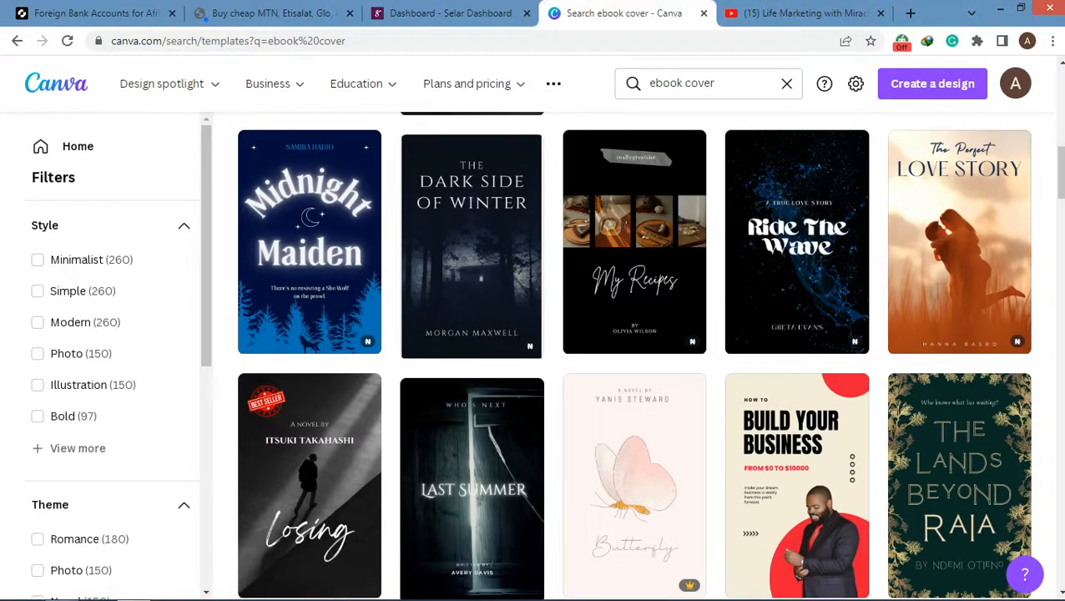
pyautogui.scroll(5, 634, 350)
pyautogui.scroll(-12, 634, 351)
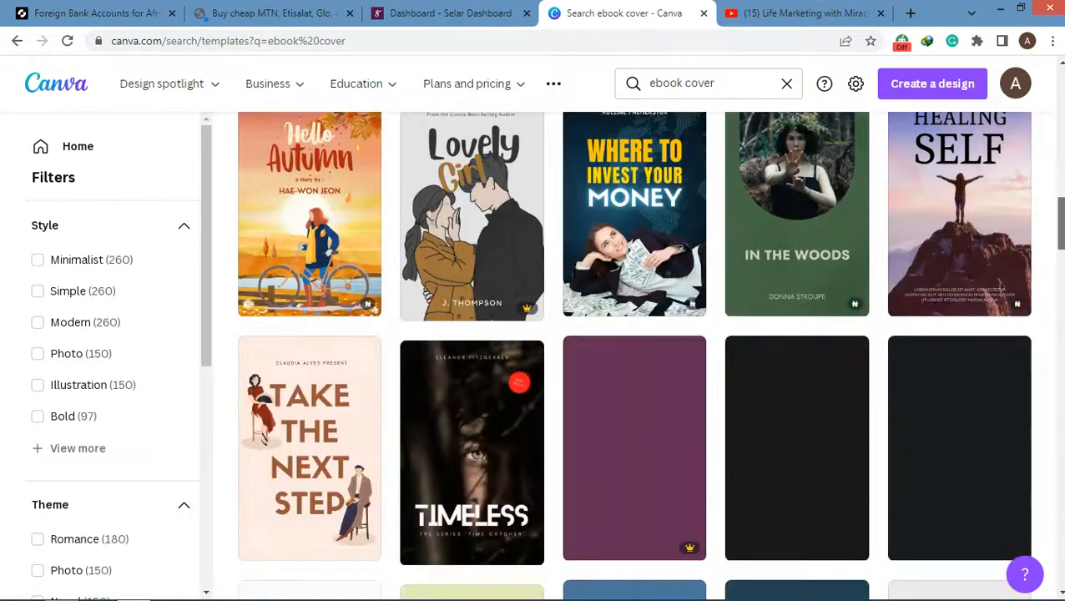
pyautogui.scroll(-2, 634, 350)
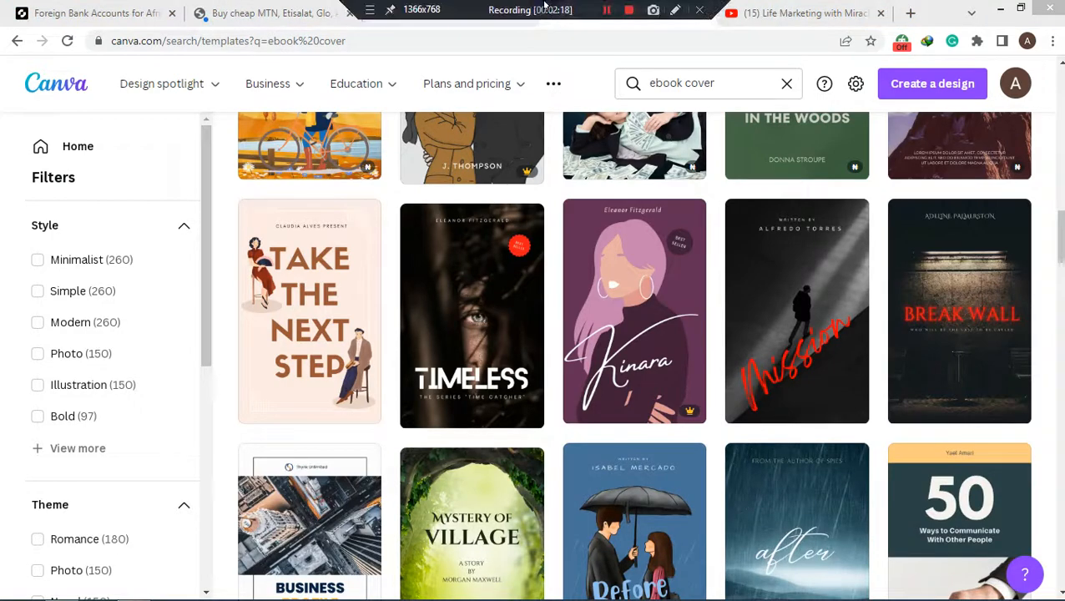
pyautogui.click(545, 5)
pyautogui.scroll(-3, 634, 355)
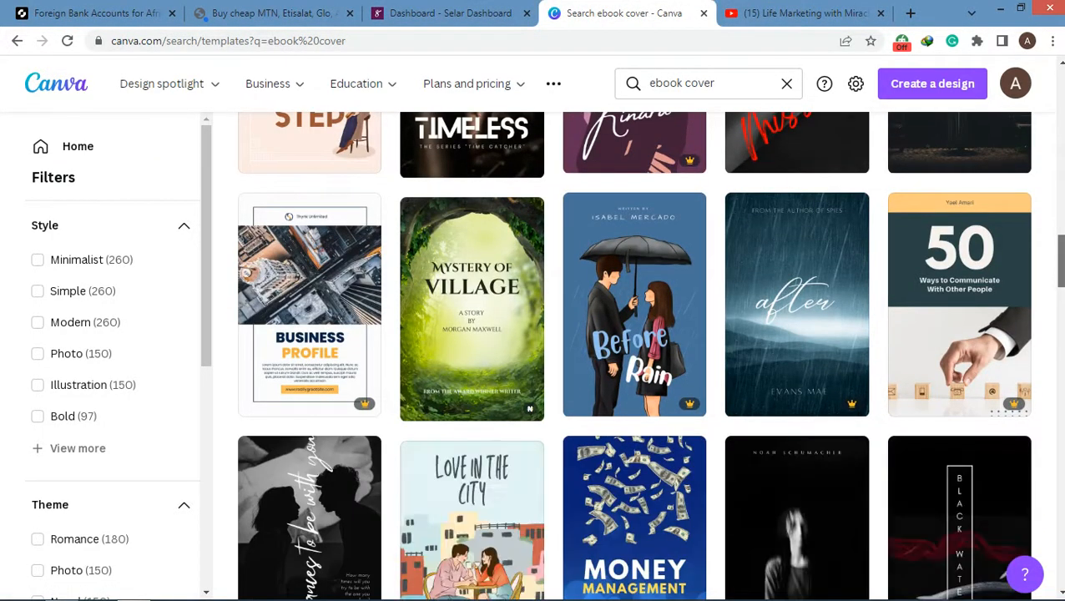
pyautogui.scroll(-2, 634, 355)
pyautogui.scroll(-1, 635, 355)
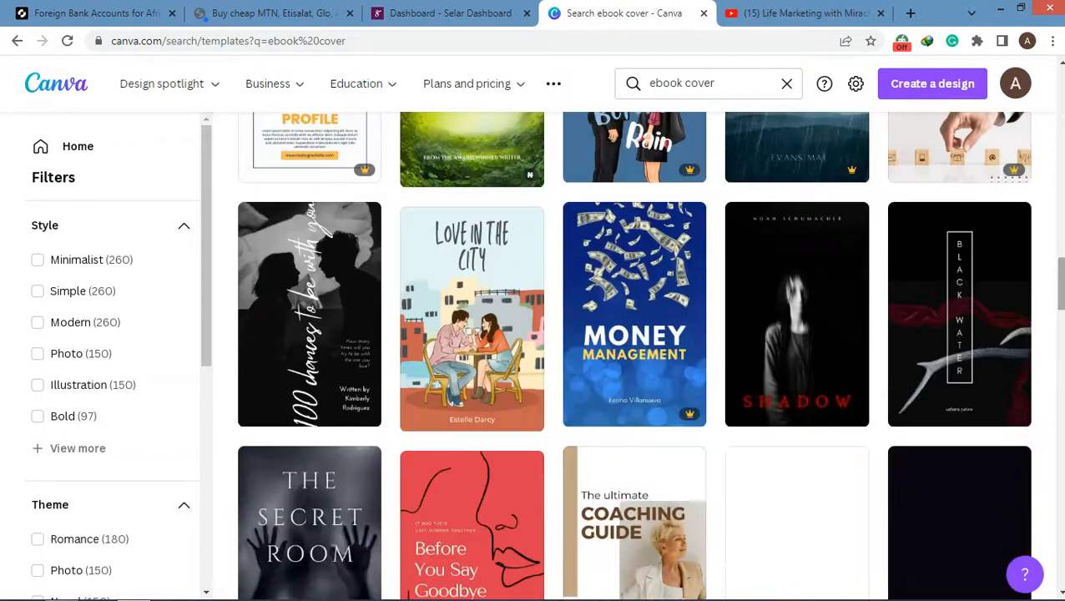
pyautogui.scroll(-3, 634, 355)
pyautogui.scroll(-1, 635, 355)
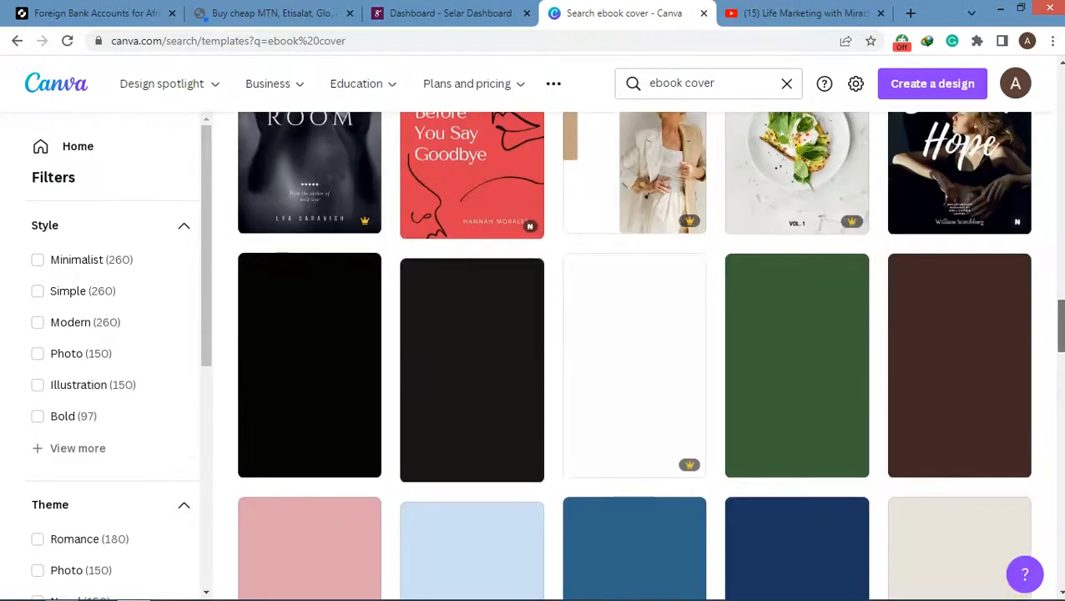
pyautogui.scroll(2, 635, 354)
pyautogui.scroll(-3, 634, 355)
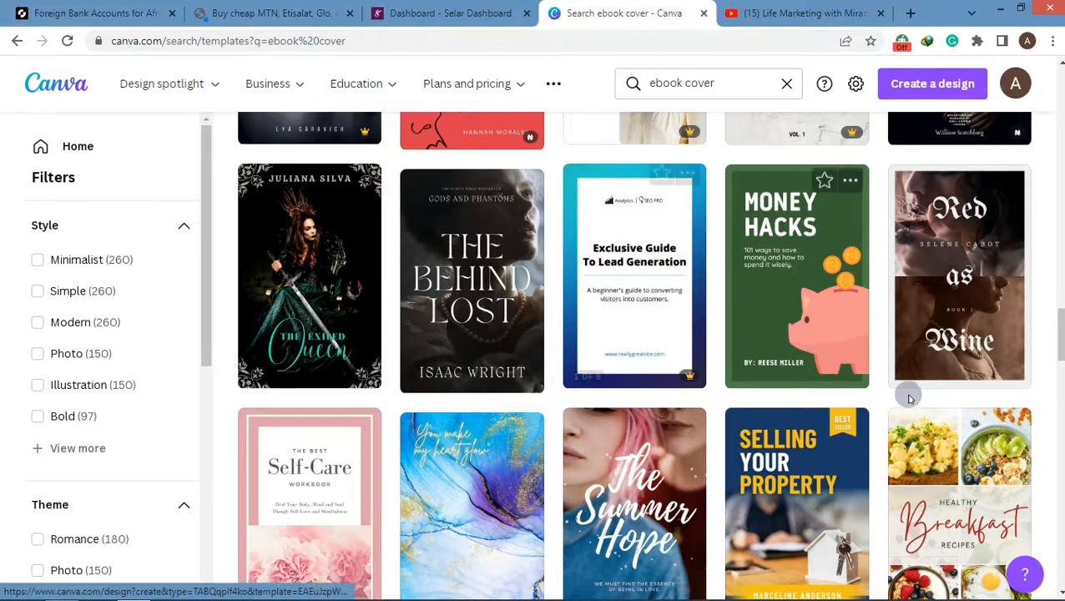
pyautogui.scroll(-2, 909, 399)
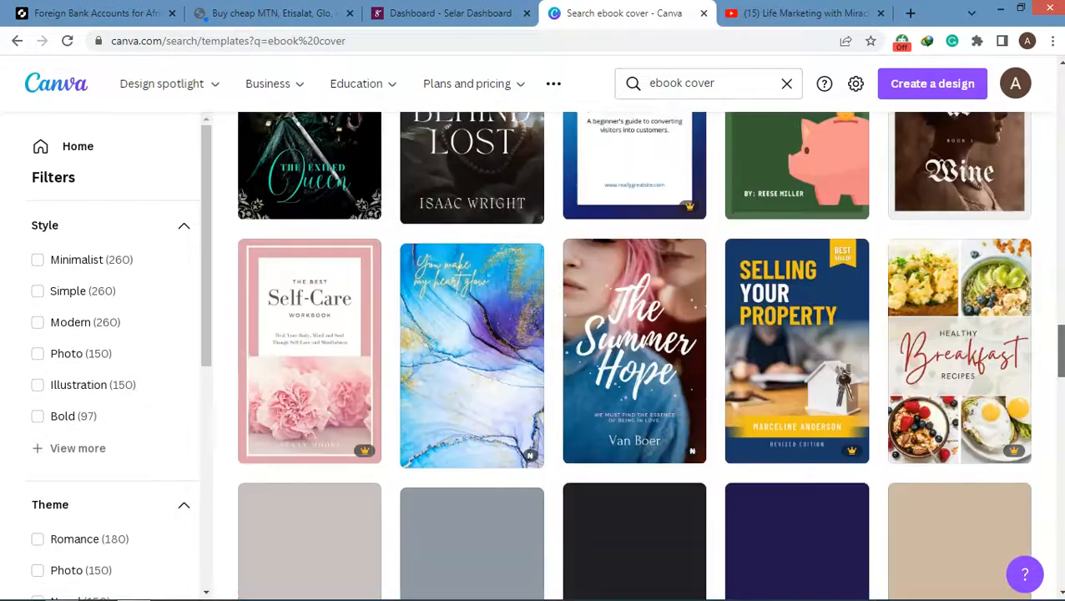
pyautogui.scroll(-3, 634, 355)
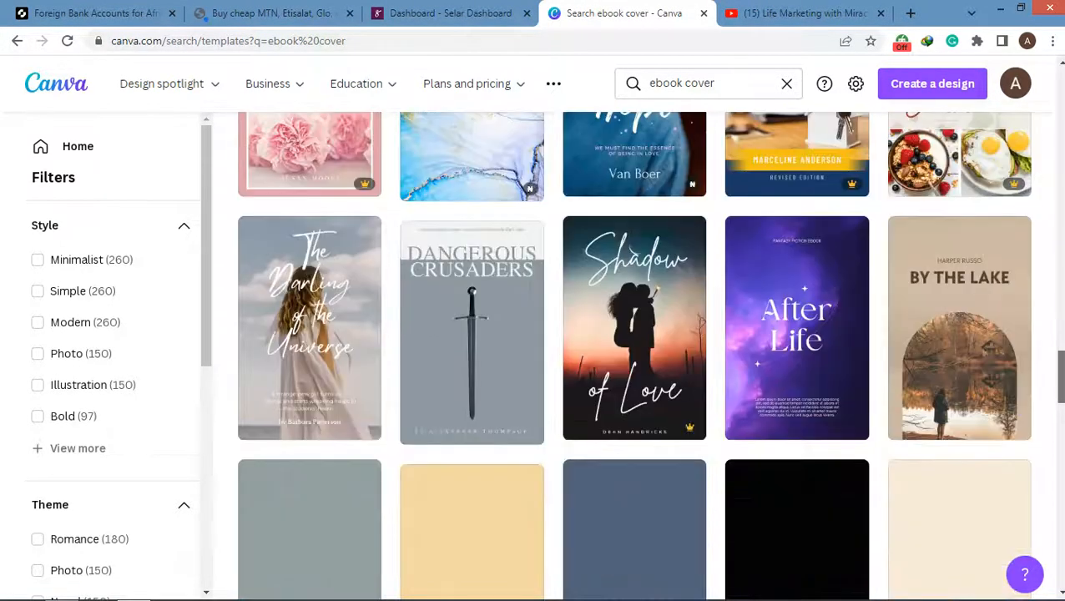
pyautogui.scroll(-8, 635, 355)
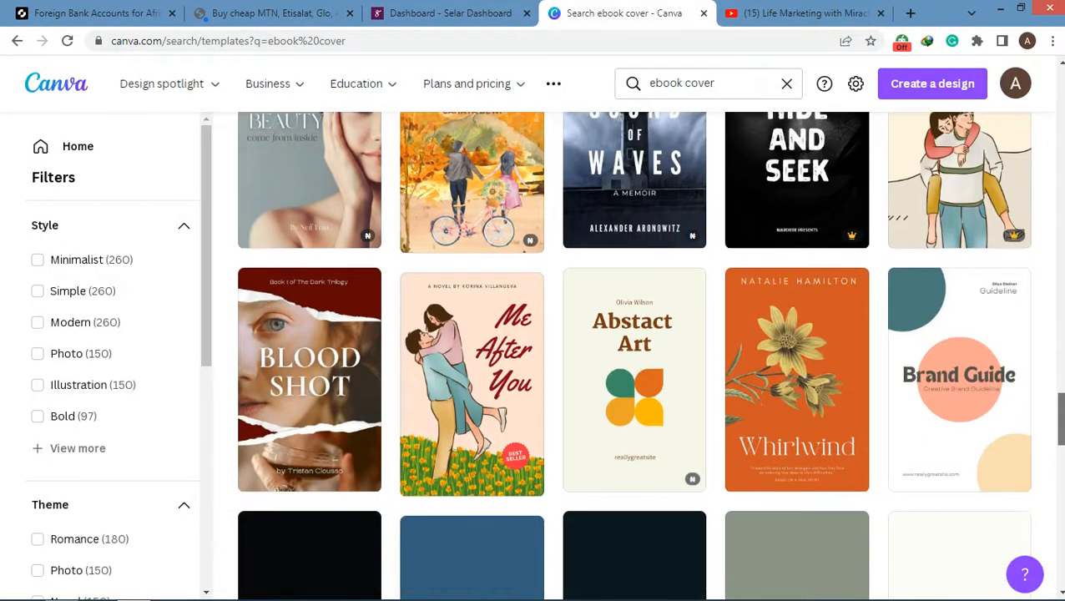
pyautogui.scroll(-3, 635, 355)
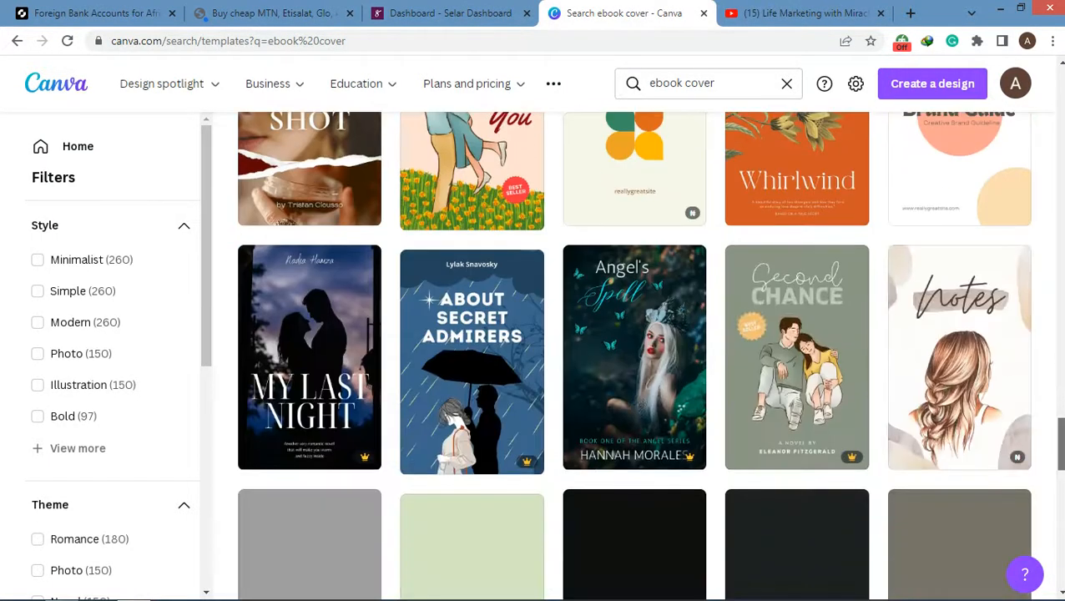
pyautogui.scroll(1, 634, 356)
pyautogui.scroll(-4, 634, 356)
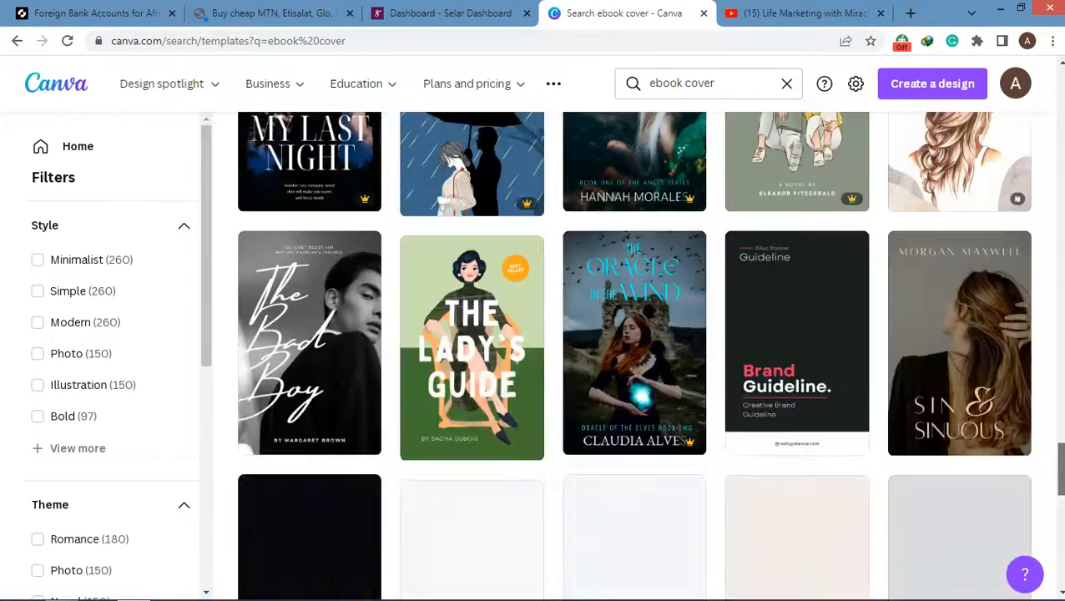
pyautogui.scroll(6, 634, 356)
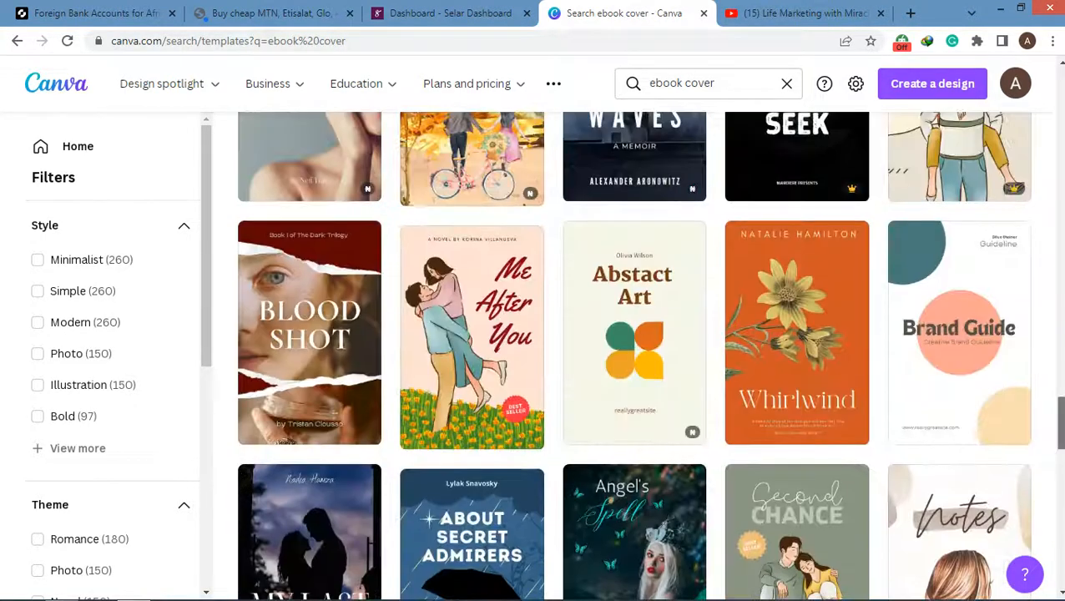
pyautogui.scroll(-6, 634, 356)
pyautogui.scroll(1, 634, 355)
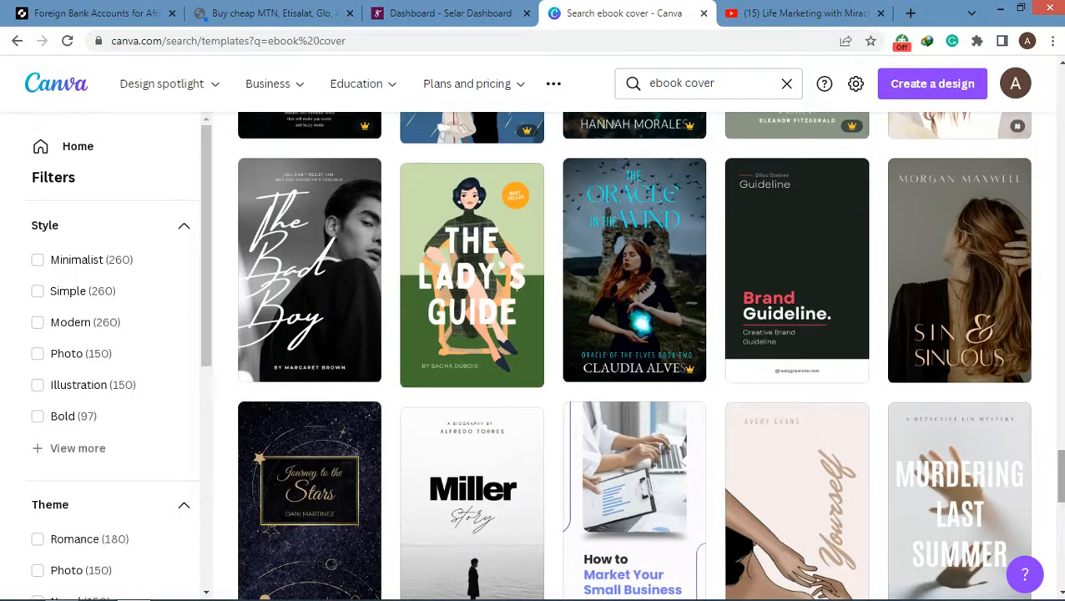
pyautogui.scroll(-2, 635, 356)
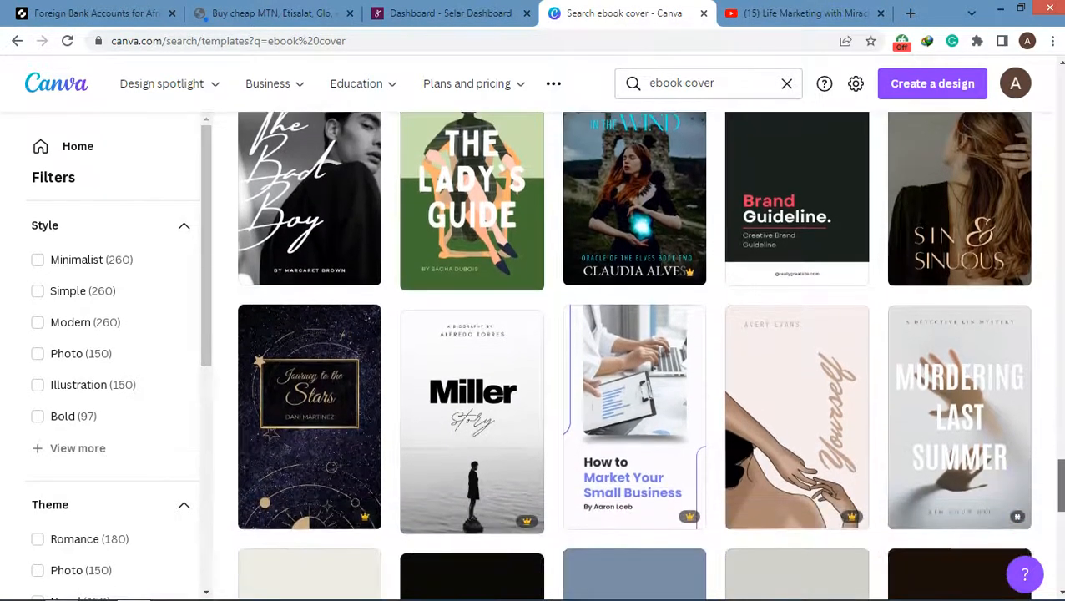
pyautogui.scroll(-1, 634, 356)
pyautogui.moveTo(1061, 493); pyautogui.dragTo(1062, 504)
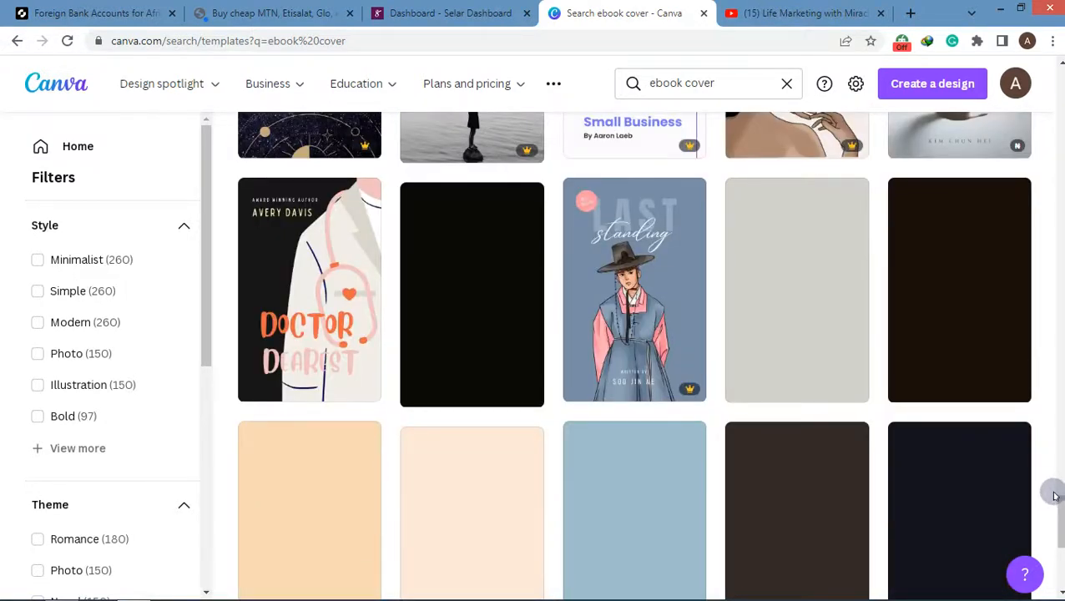
pyautogui.scroll(1, 635, 350)
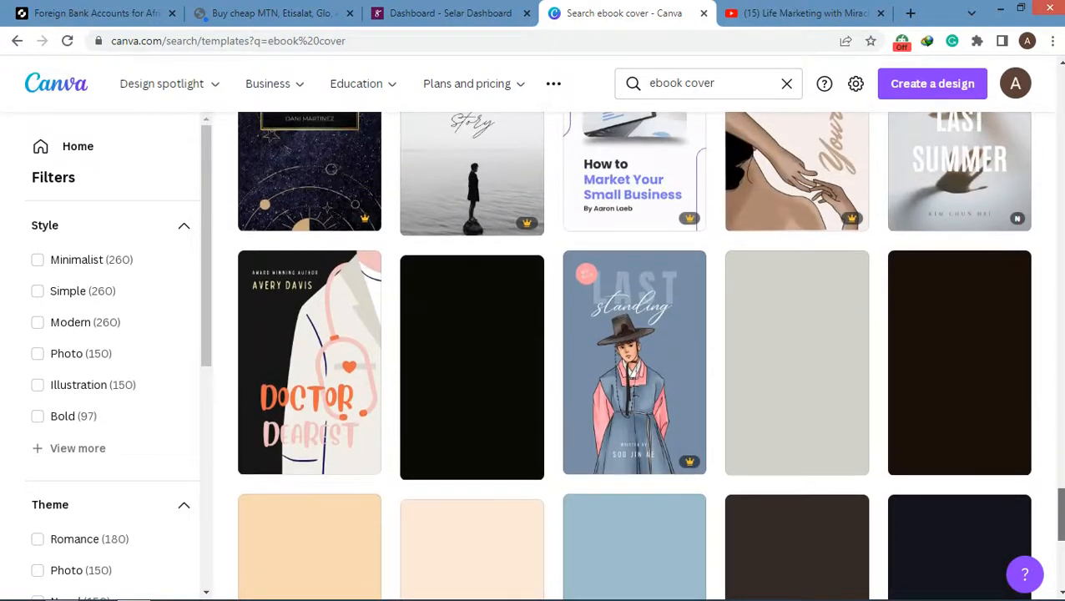
pyautogui.scroll(-3, 634, 351)
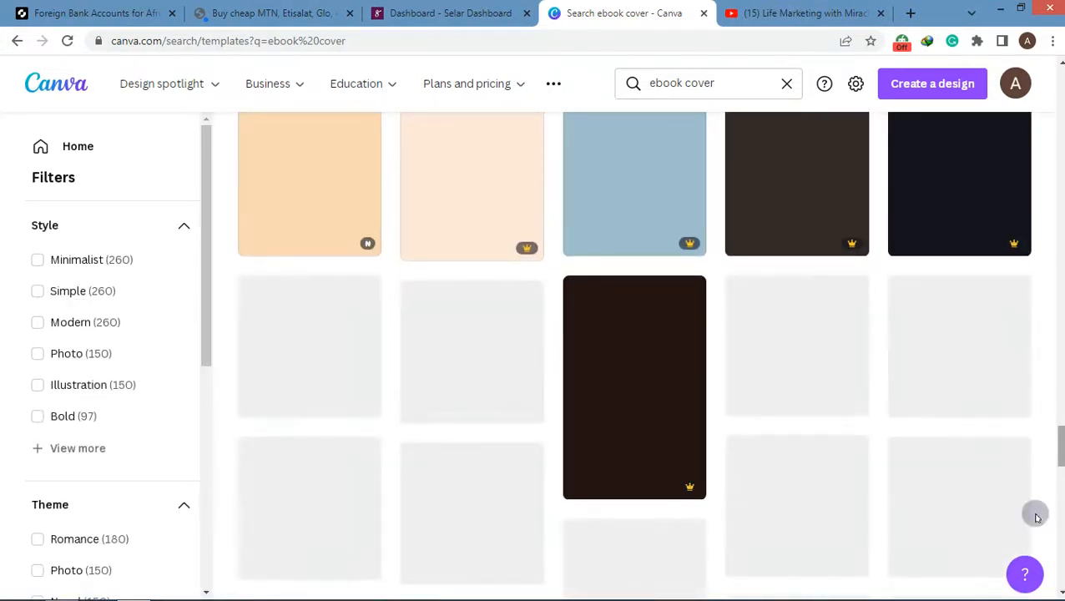
pyautogui.moveTo(625, 597)
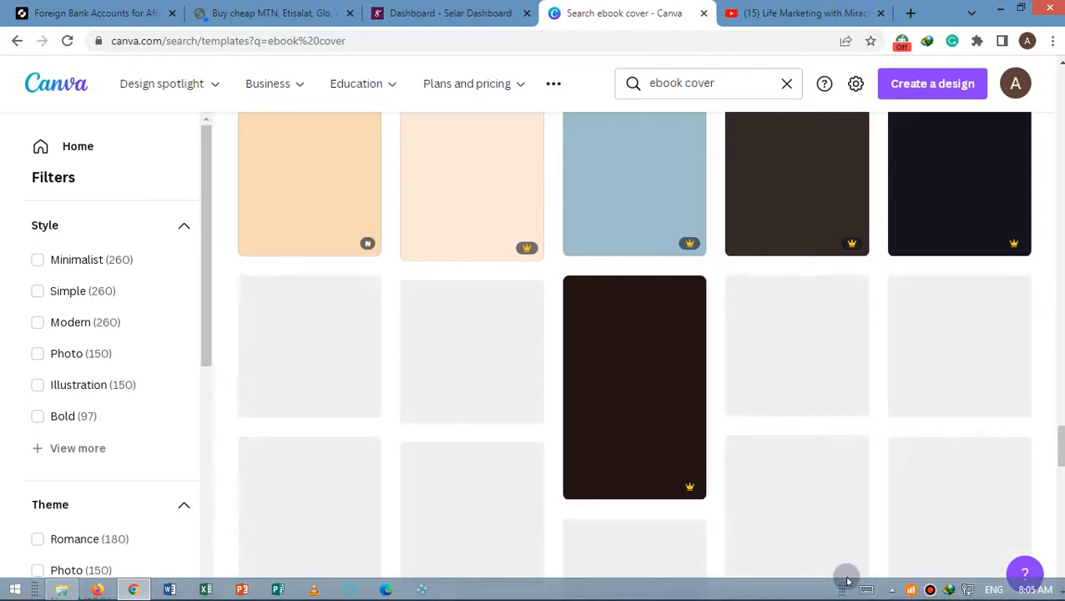
pyautogui.scroll(5, 634, 355)
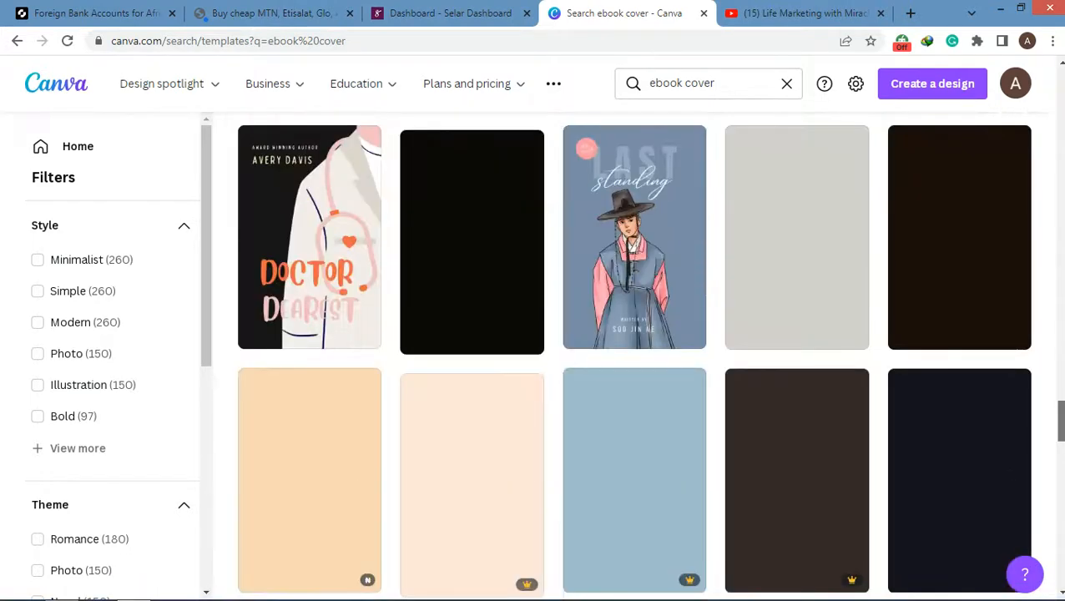
pyautogui.scroll(-2, 634, 355)
pyautogui.scroll(7, 634, 354)
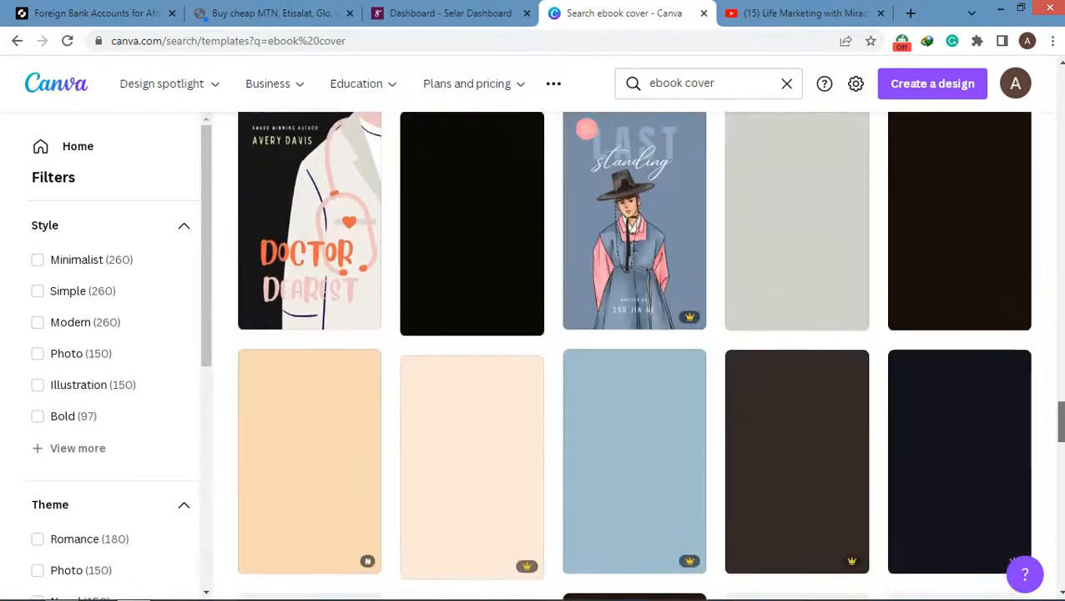
pyautogui.scroll(-10, 632, 355)
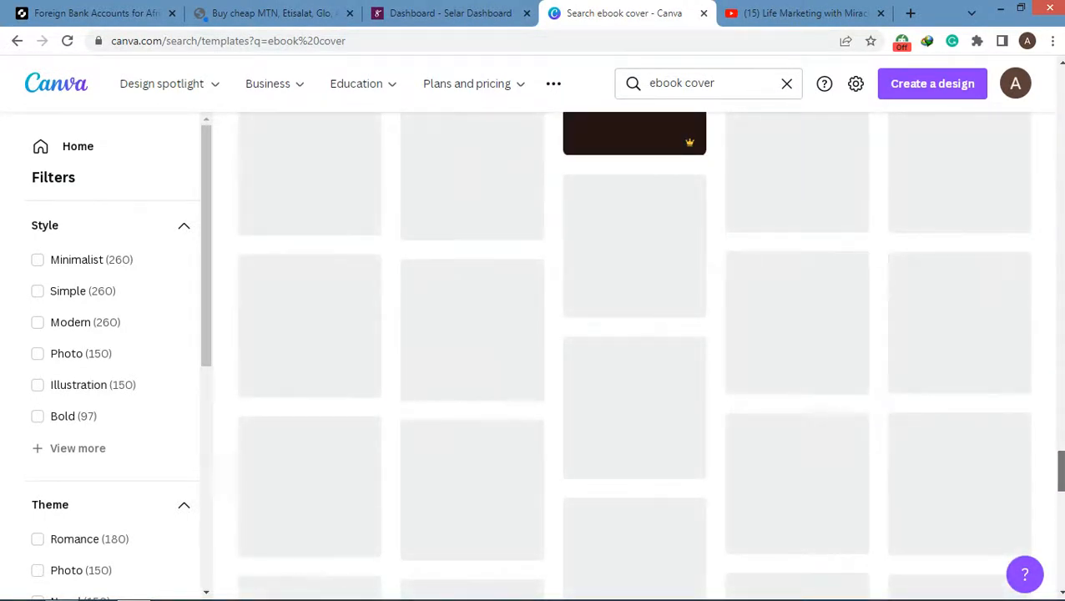
pyautogui.scroll(8, 635, 354)
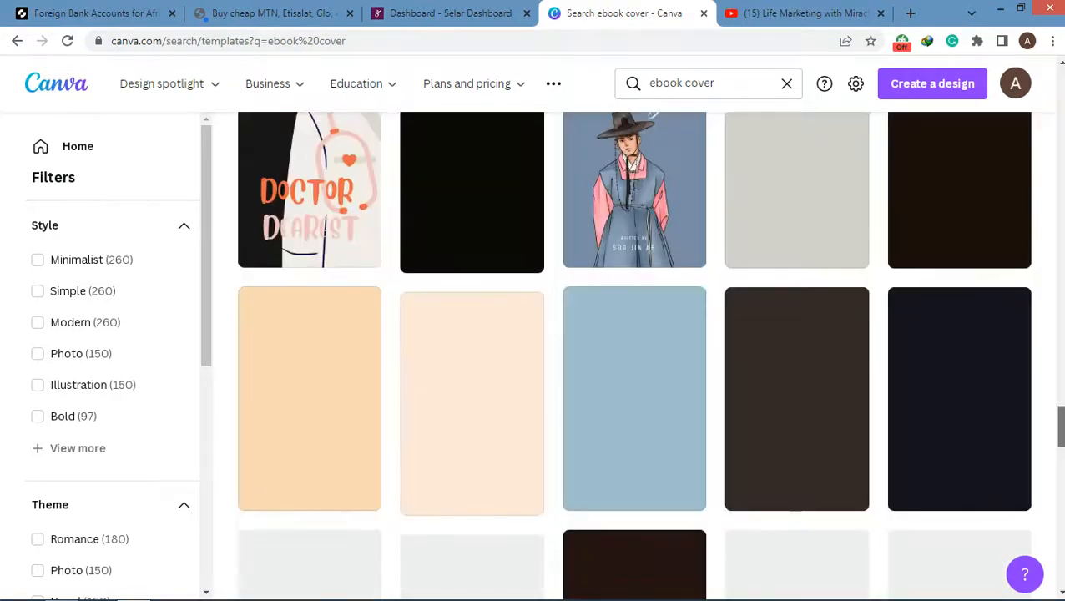
pyautogui.scroll(5, 635, 354)
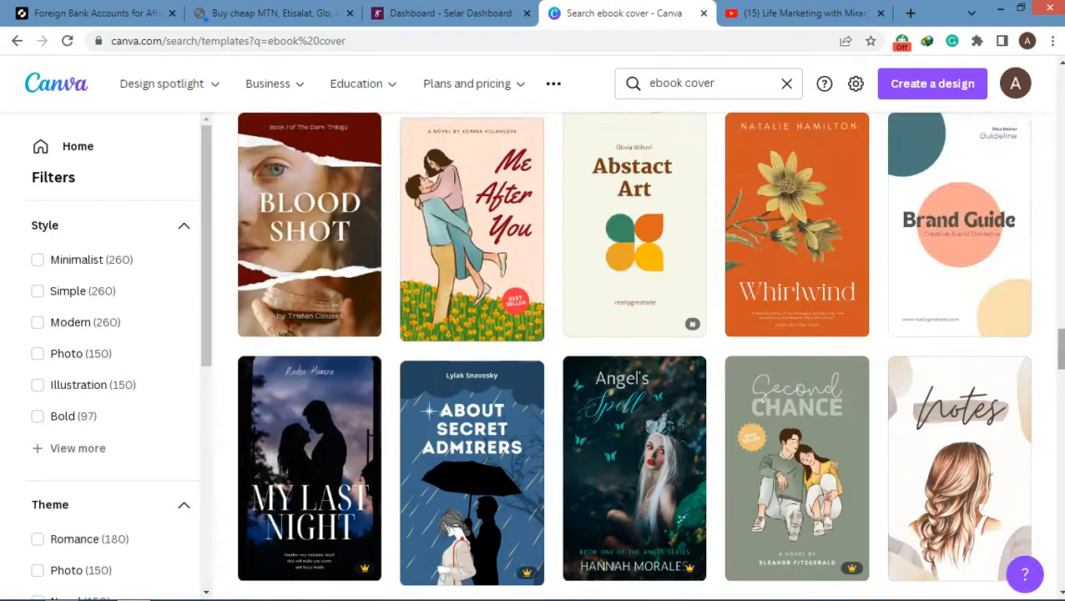
pyautogui.scroll(2, 960, 392)
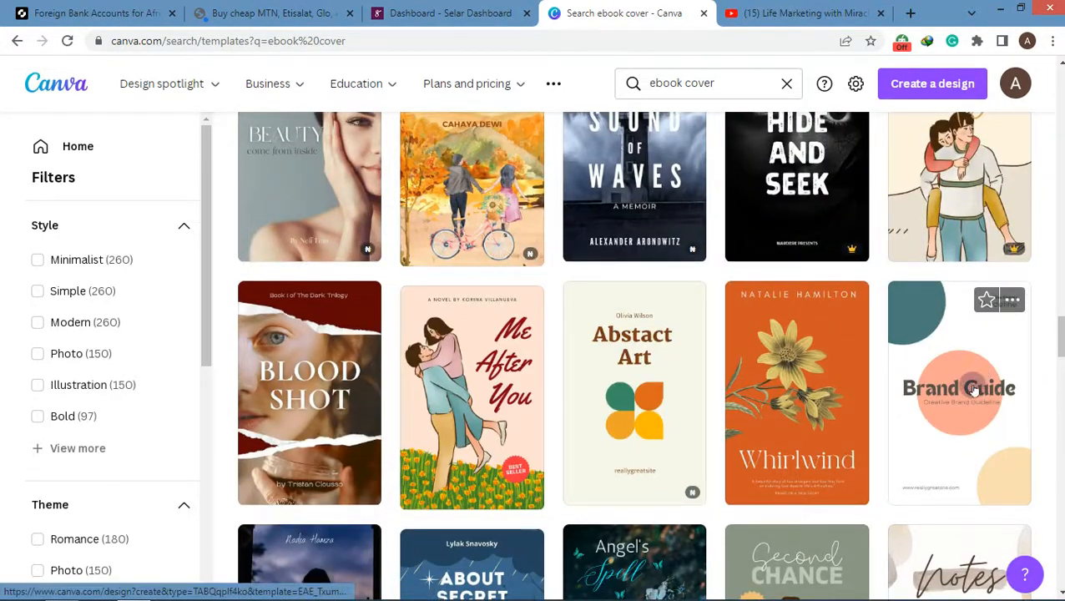
# - Open the minimalist "Brand Guide" ebook cover template for editing
pyautogui.click(960, 398)
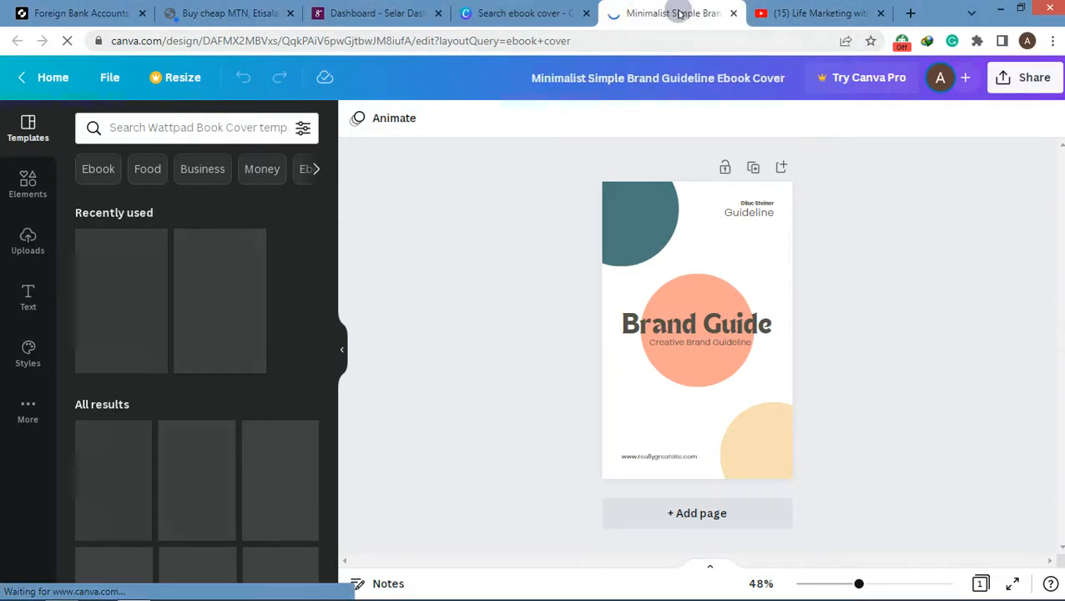
# - Open the existing untitled Google Slides presentation in a new browser tab beside the cover design
pyautogui.rightClick(680, 13)
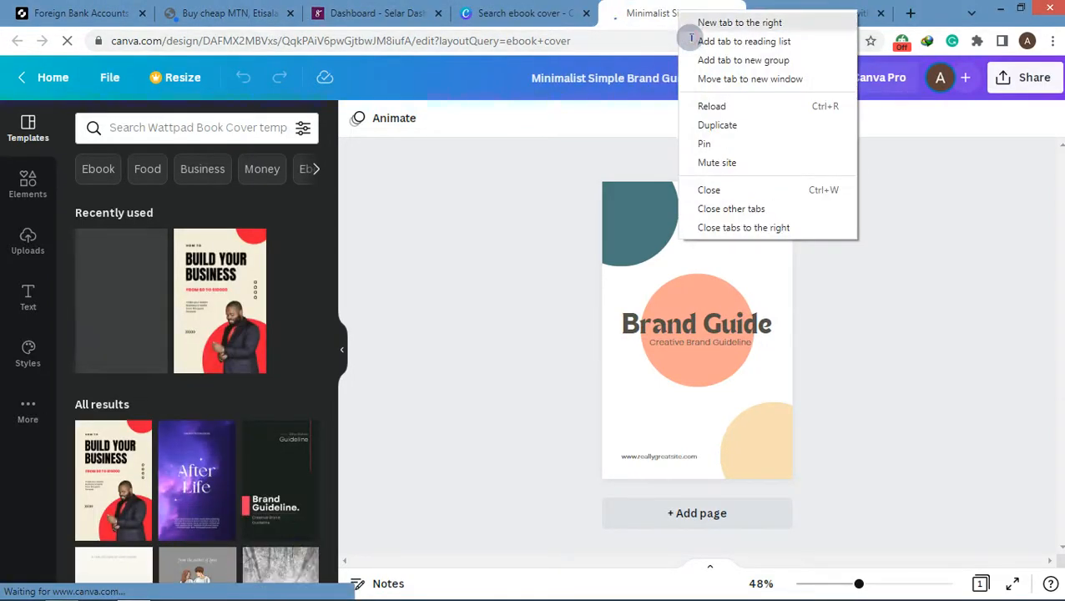
pyautogui.click(693, 25)
pyautogui.write('do')
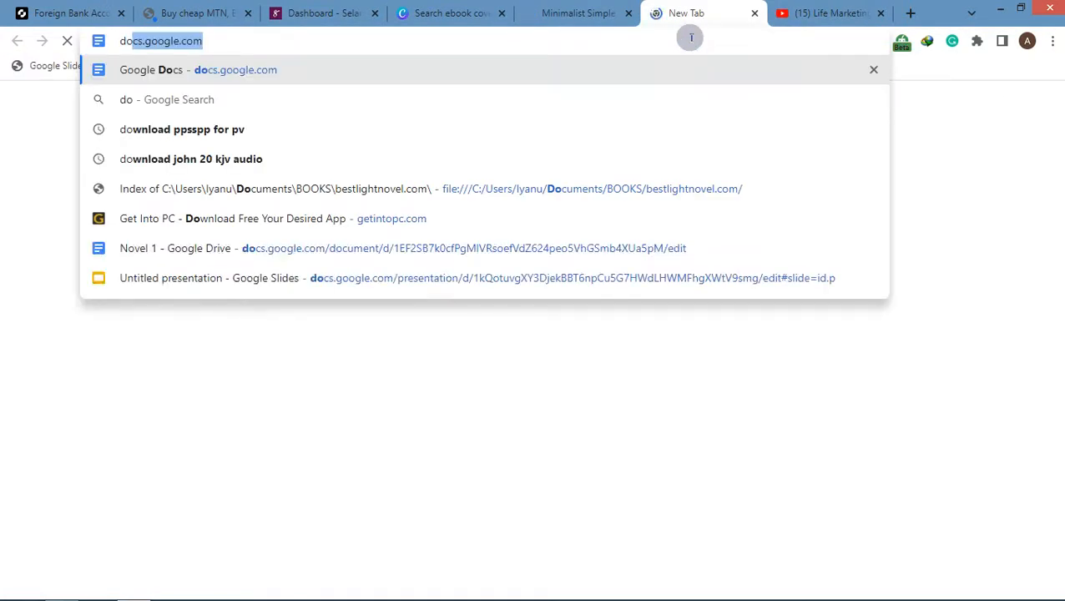
pyautogui.press('Down')
pyautogui.press('Down')
pyautogui.press('Down')
pyautogui.press('Down')
pyautogui.press('Down')
pyautogui.press('Down')
pyautogui.press('Down')
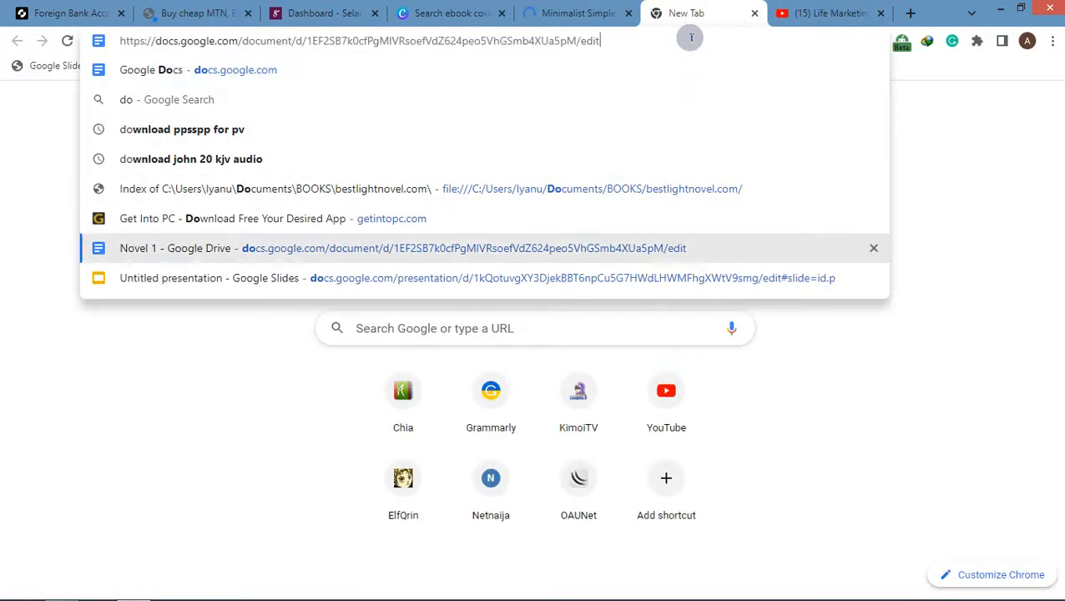
pyautogui.press('Return')
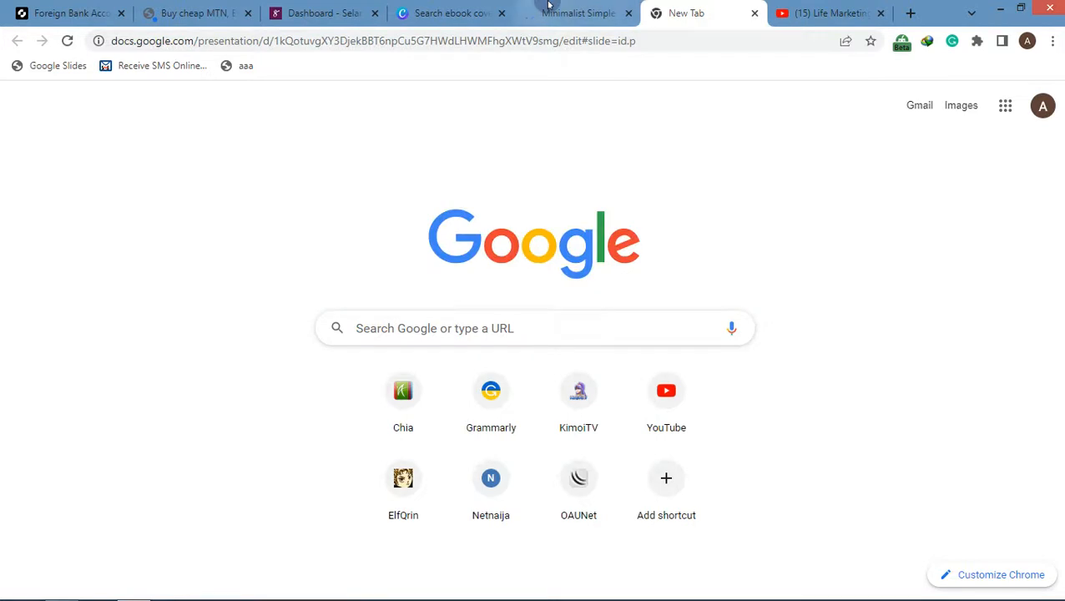
# - Check the book title in the Google Slides presentation and return to the Canva cover design
pyautogui.click(554, 13)
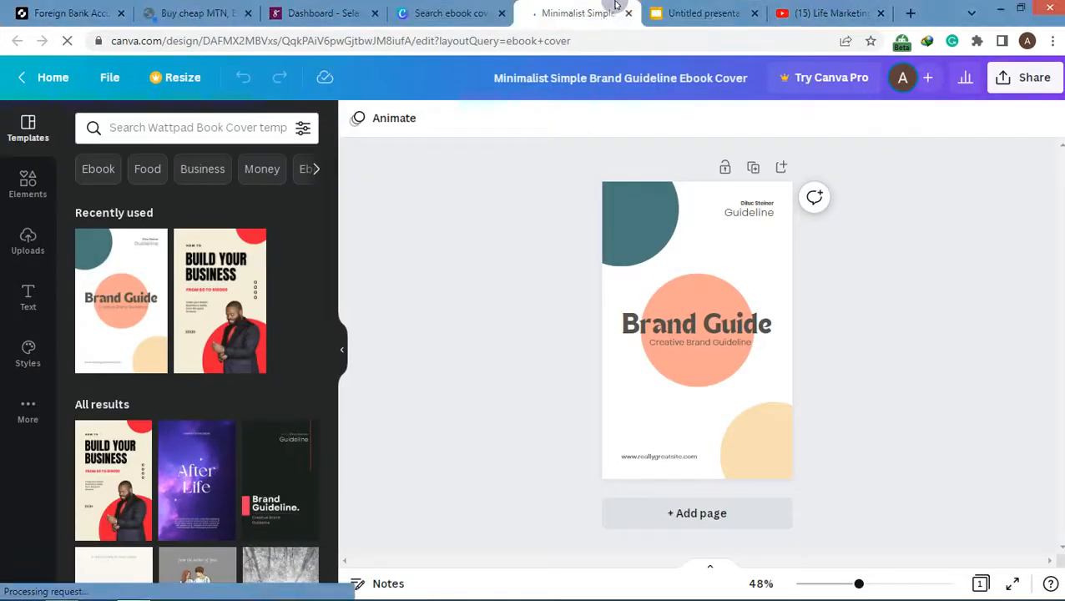
pyautogui.moveTo(614, 6)
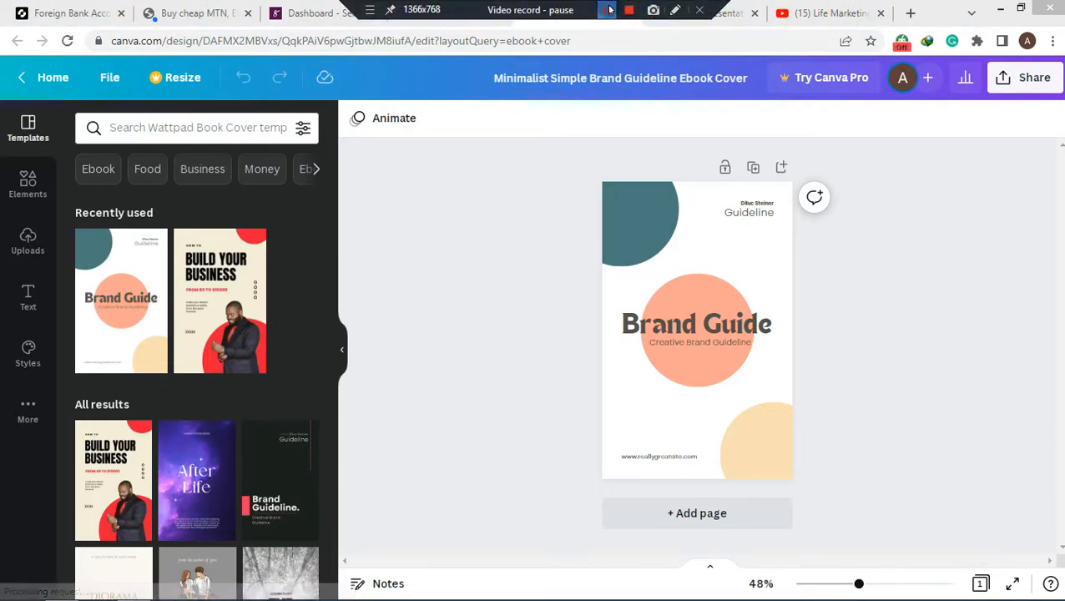
pyautogui.click(582, 219)
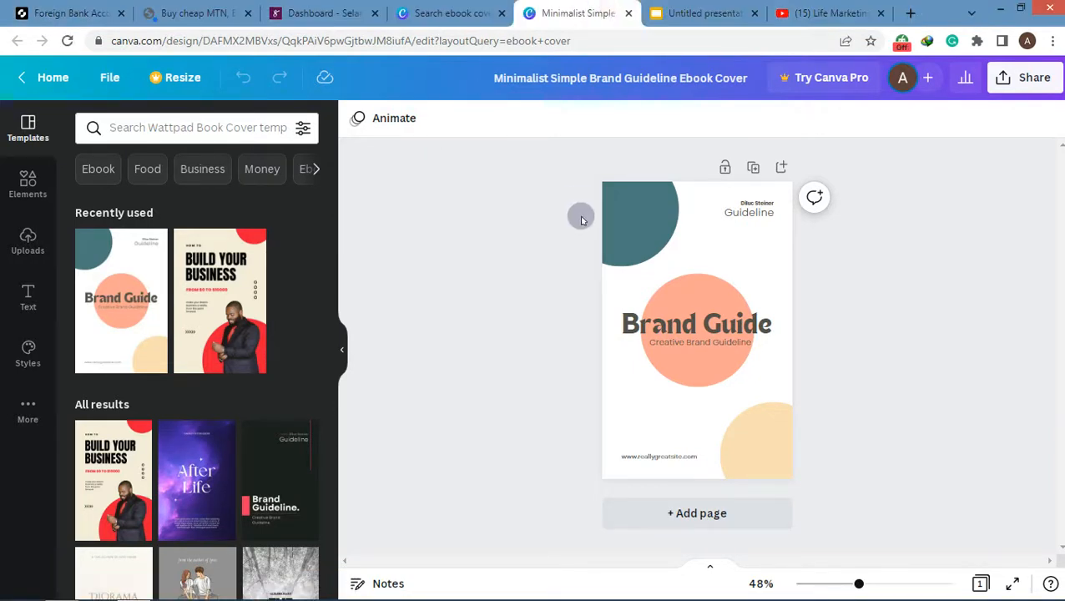
pyautogui.click(701, 12)
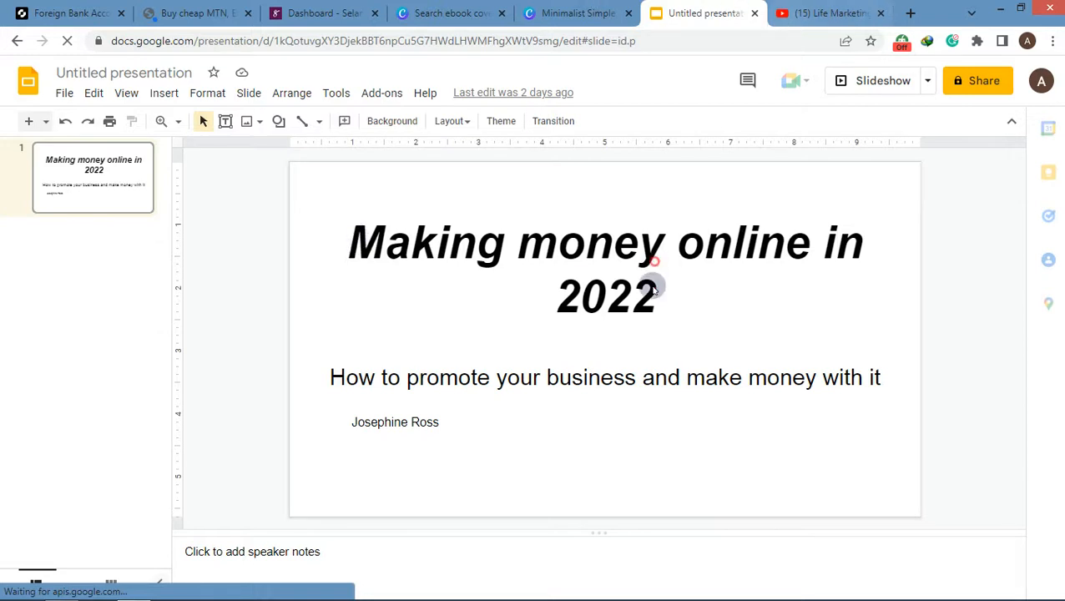
pyautogui.hotkey('ctrl', 'shift', 'Tab')
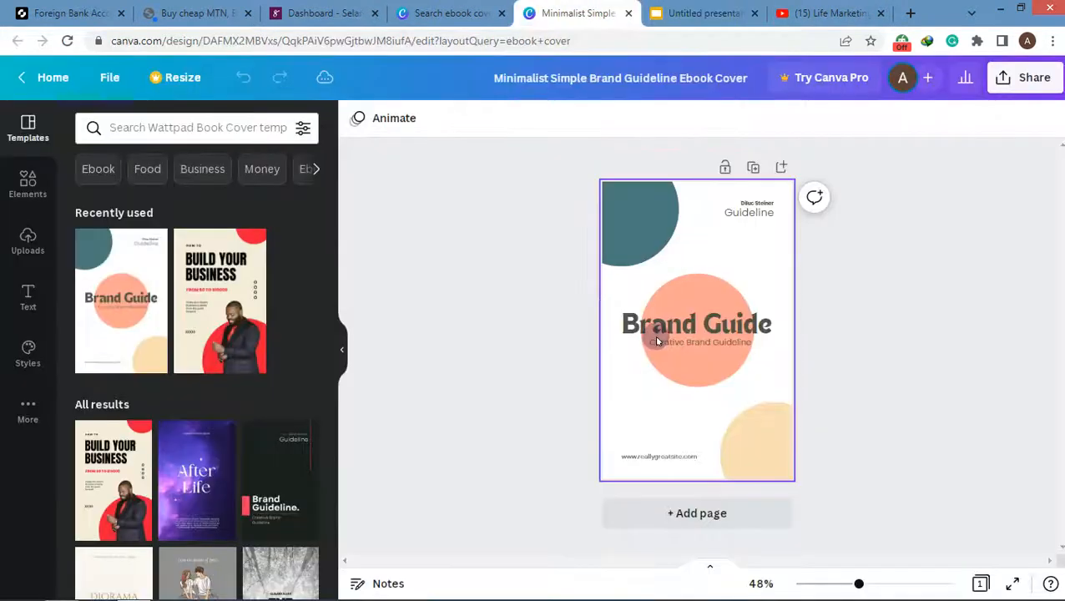
# - Replace the cover's "Brand Guide" heading with "Making Money Online in 2022"
pyautogui.click(712, 327)
pyautogui.doubleClick(712, 324)
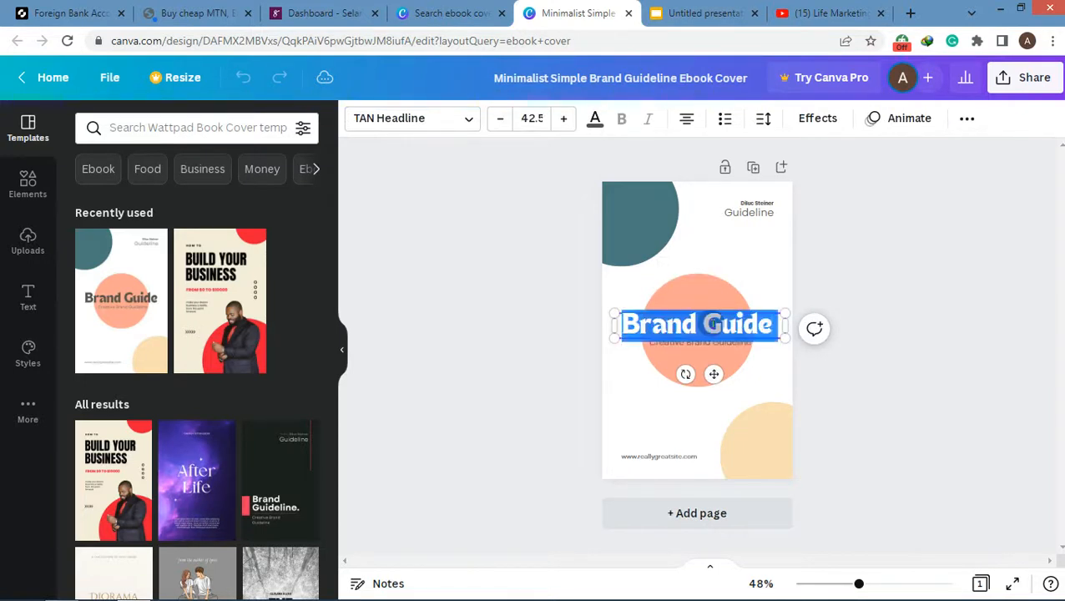
pyautogui.write('Making')
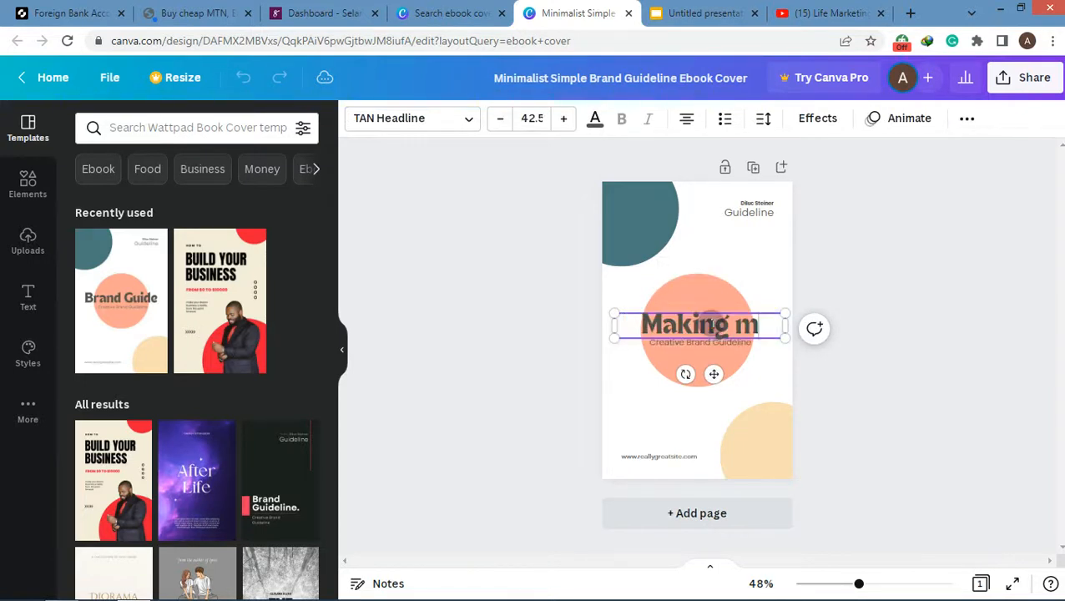
pyautogui.write(' Money')
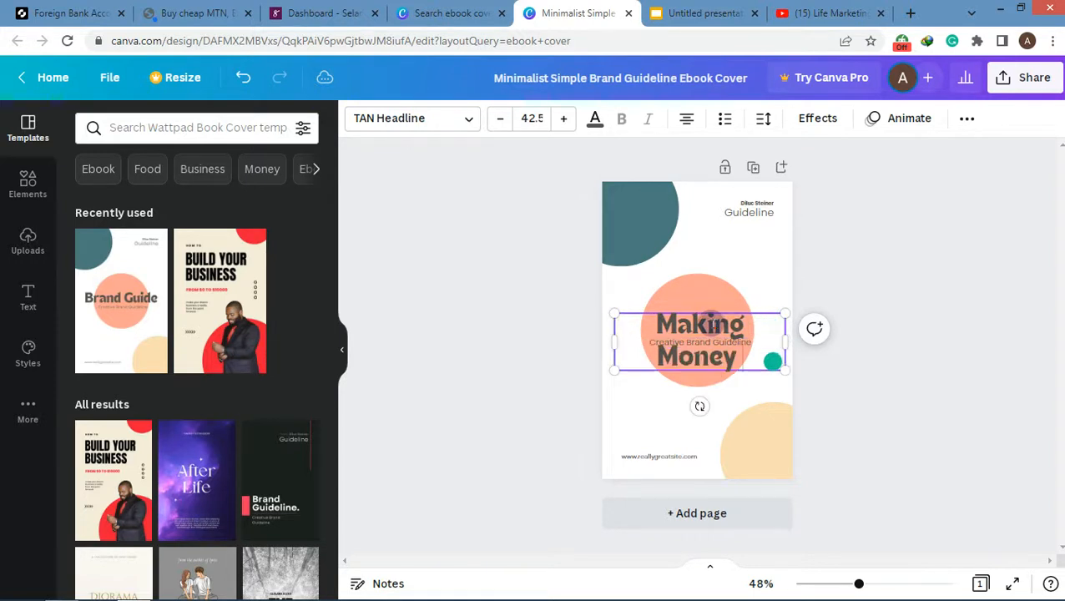
pyautogui.write(' Online')
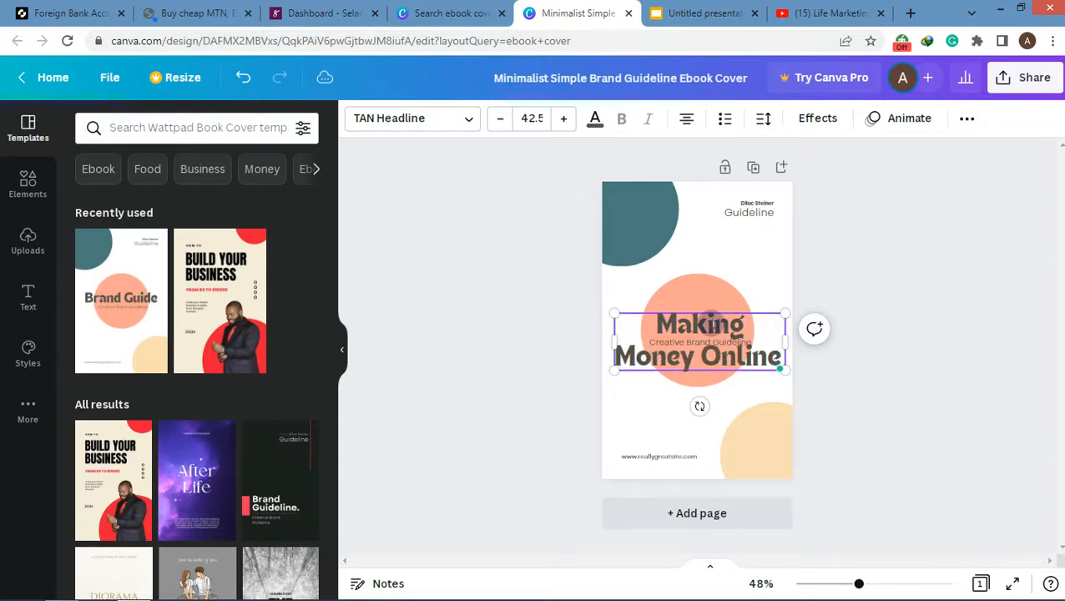
pyautogui.write(' in 2022')
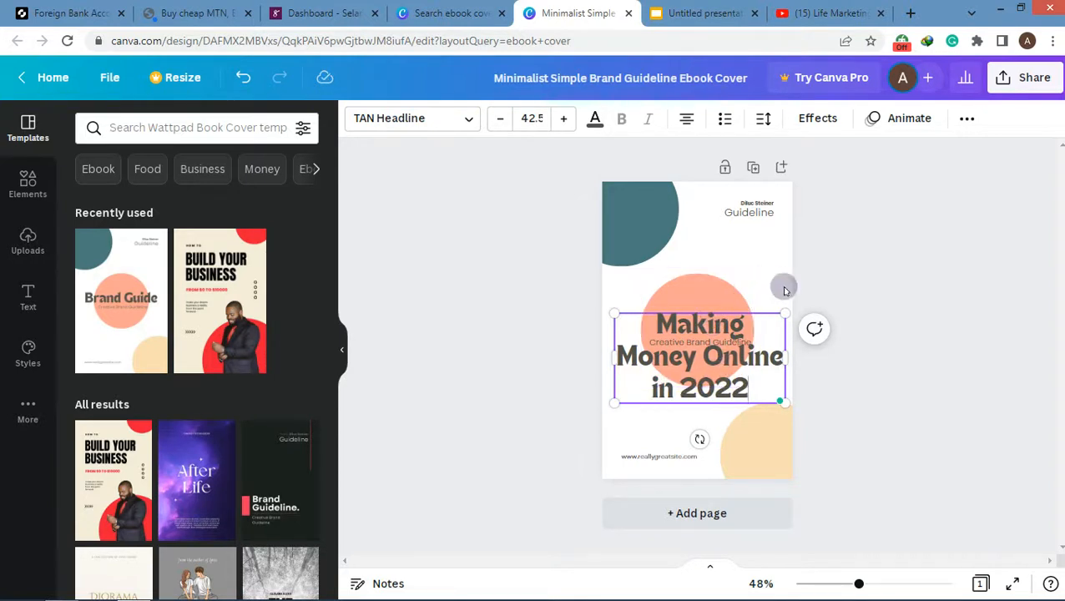
pyautogui.click(758, 334)
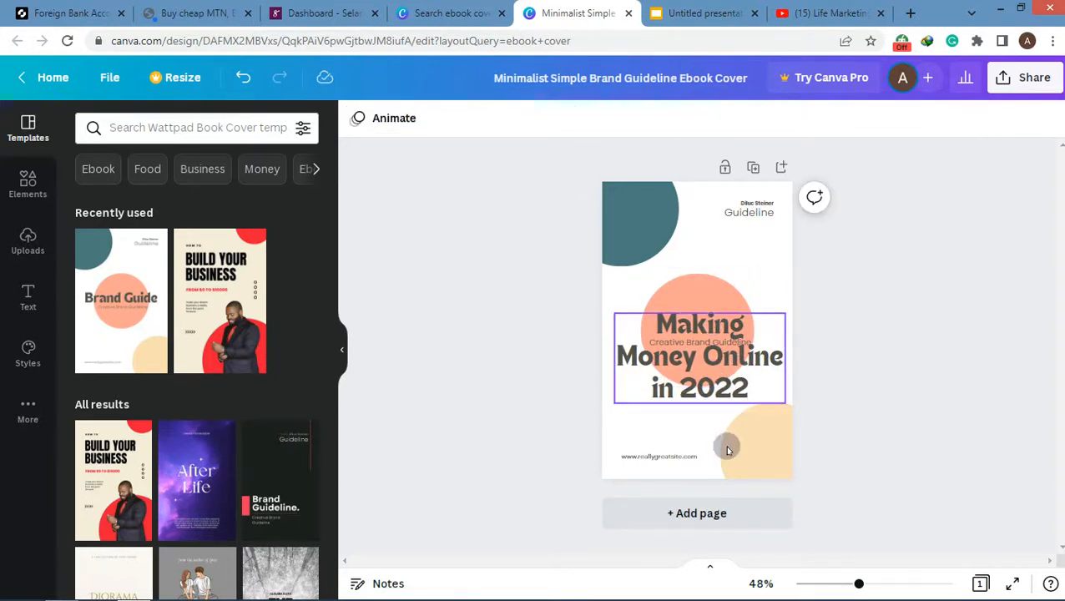
# - Delete the "Creative Brand Guideline" subtitle and centre the new title over the peach circle
pyautogui.click(705, 391)
pyautogui.click(711, 340)
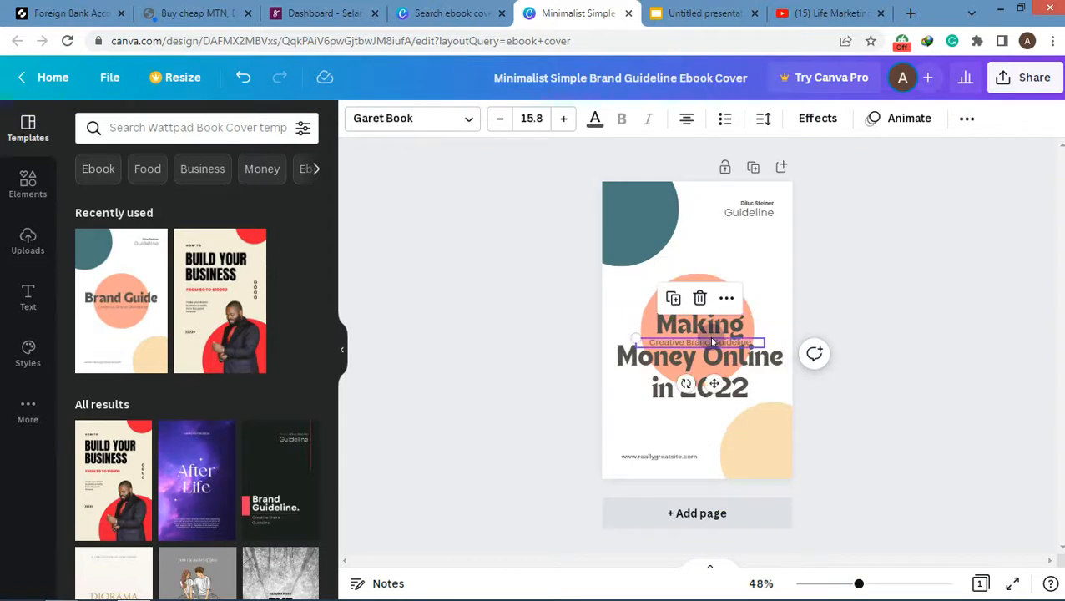
pyautogui.moveTo(728, 386); pyautogui.dragTo(701, 348)
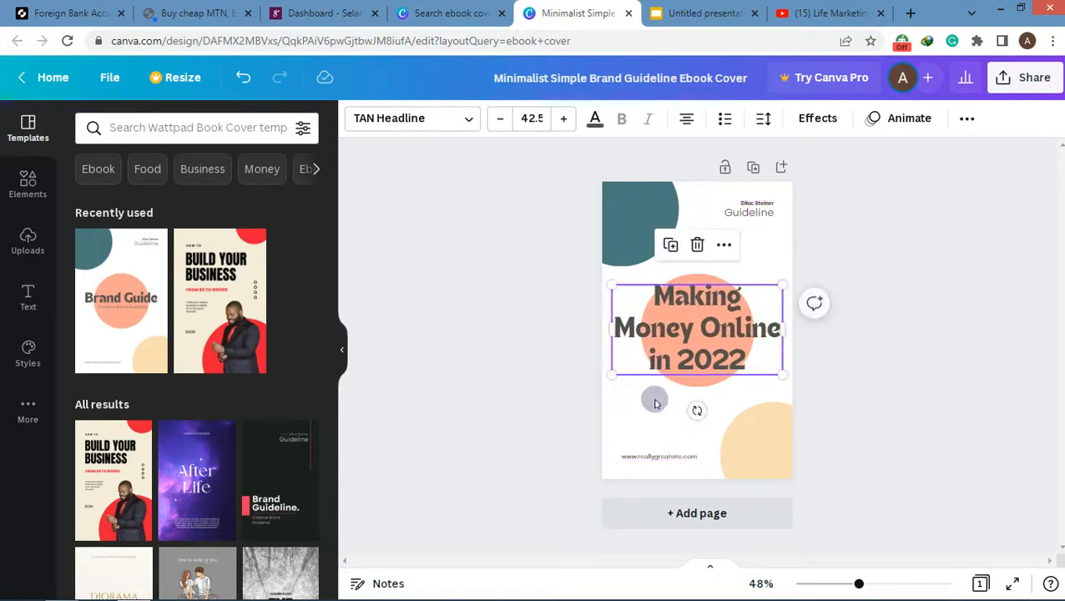
pyautogui.click(845, 394)
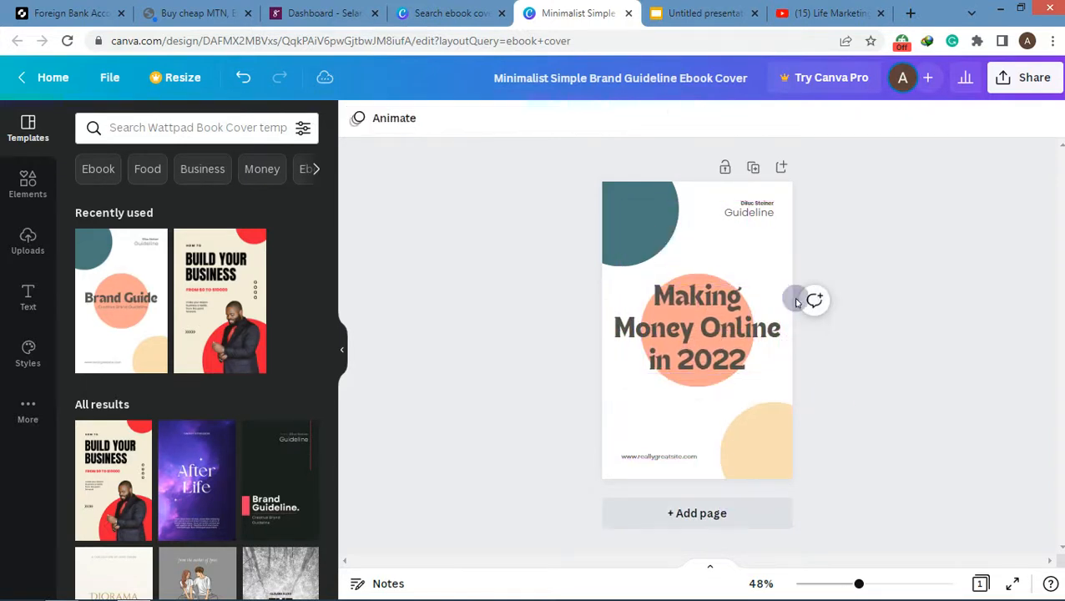
# - Copy the subtitle "How to promote your business and make money with it" from the Google Slides presentation
pyautogui.click(753, 203)
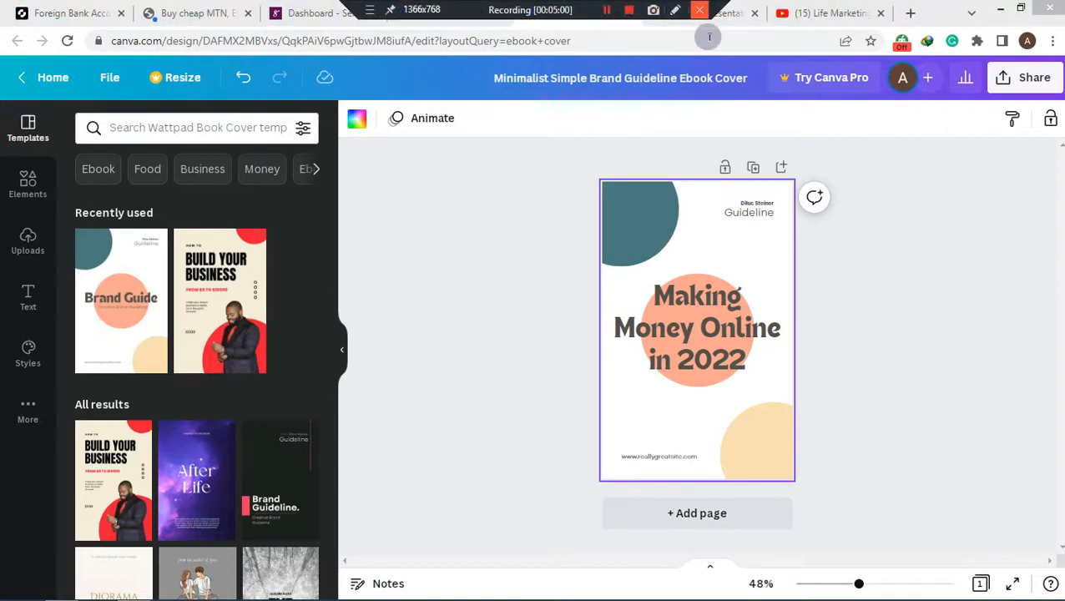
pyautogui.click(706, 13)
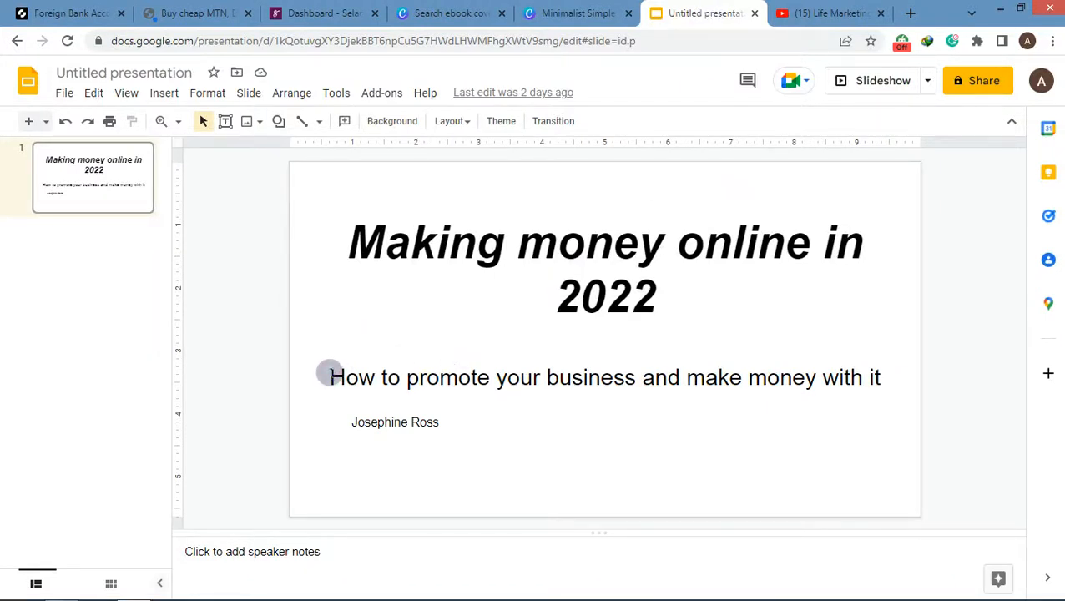
pyautogui.click(329, 379)
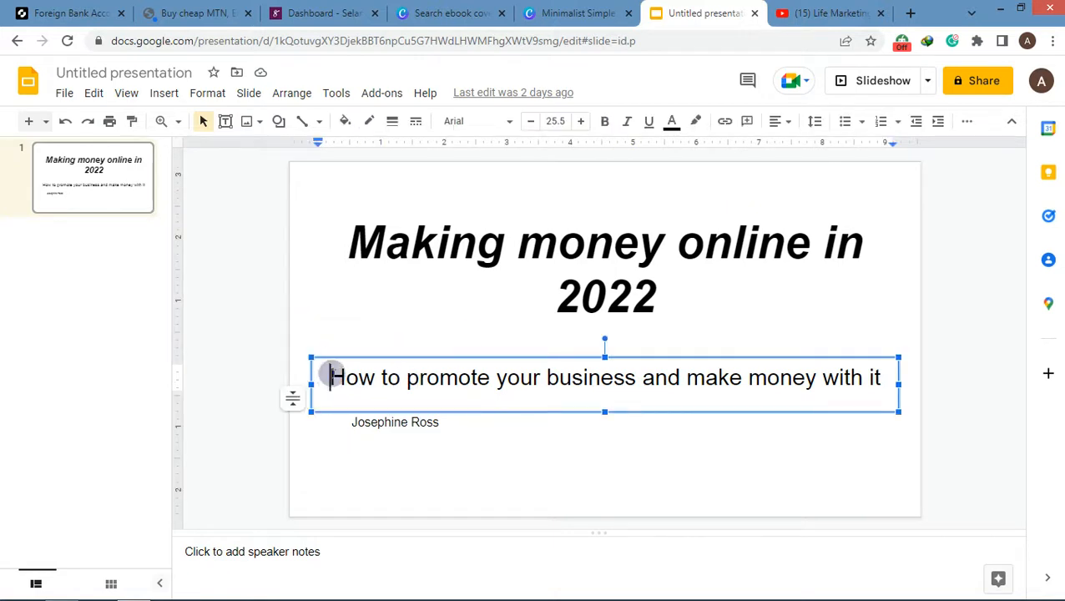
pyautogui.tripleClick(329, 377)
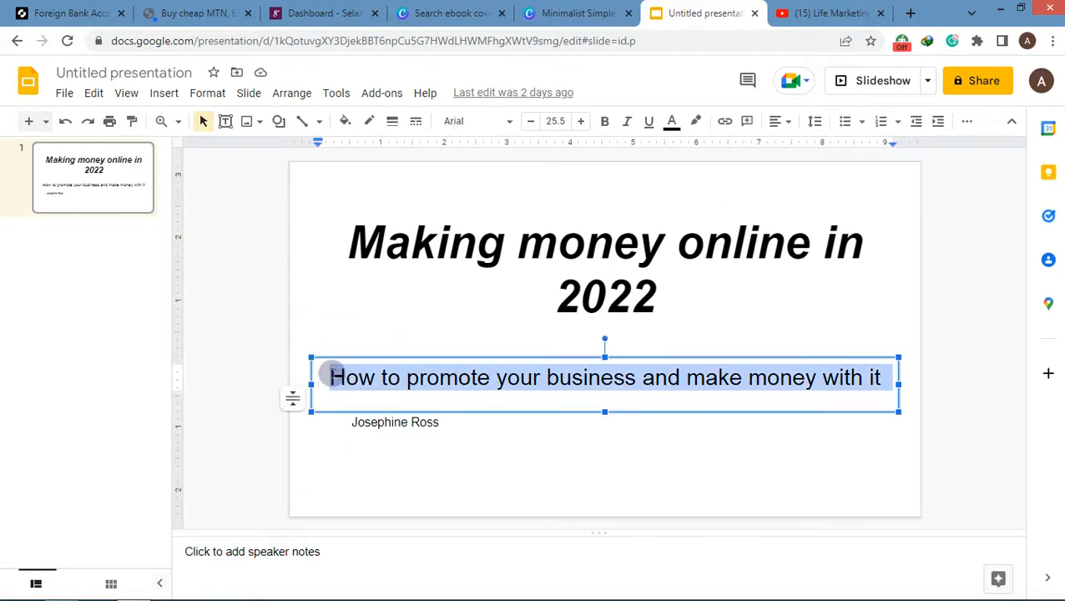
pyautogui.rightClick(399, 374)
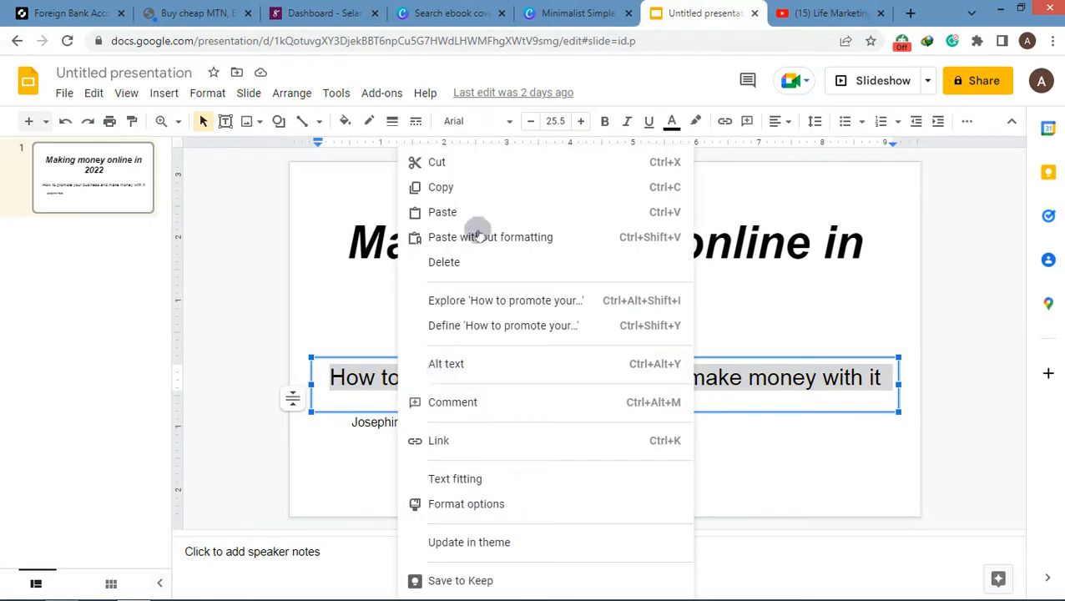
pyautogui.click(497, 187)
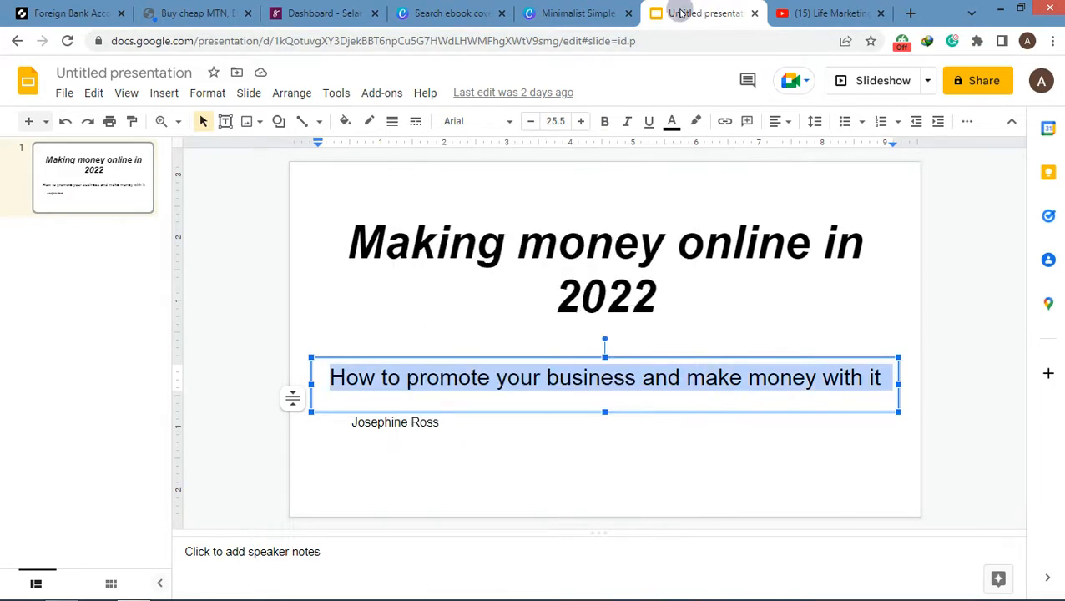
# - In Canva, add a subheading below the title with the copied subtitle text, then widen its box and centre it on the cover
pyautogui.click(614, 10)
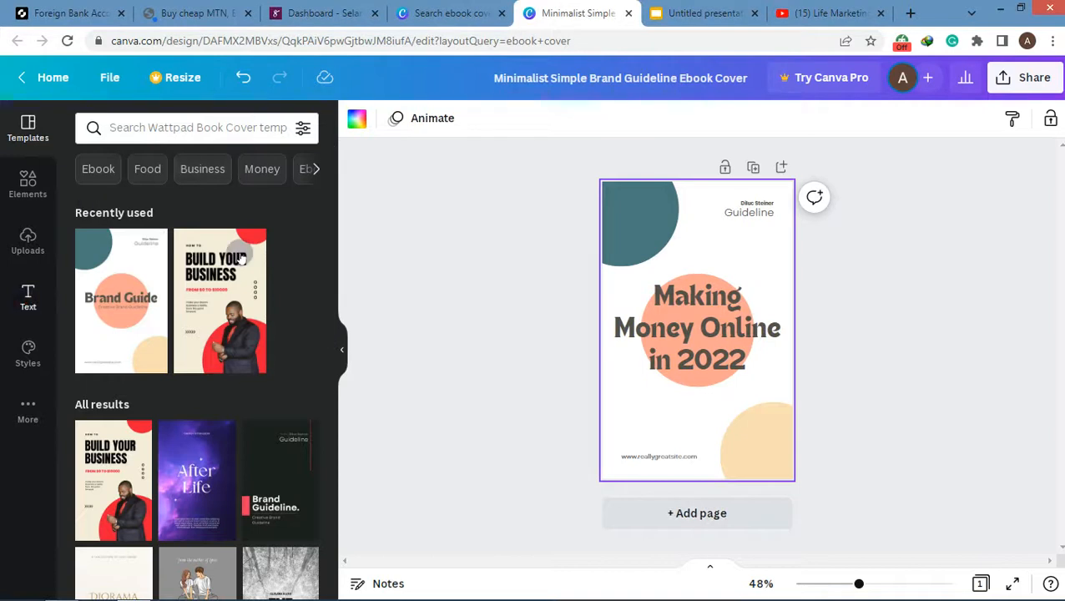
pyautogui.click(173, 354)
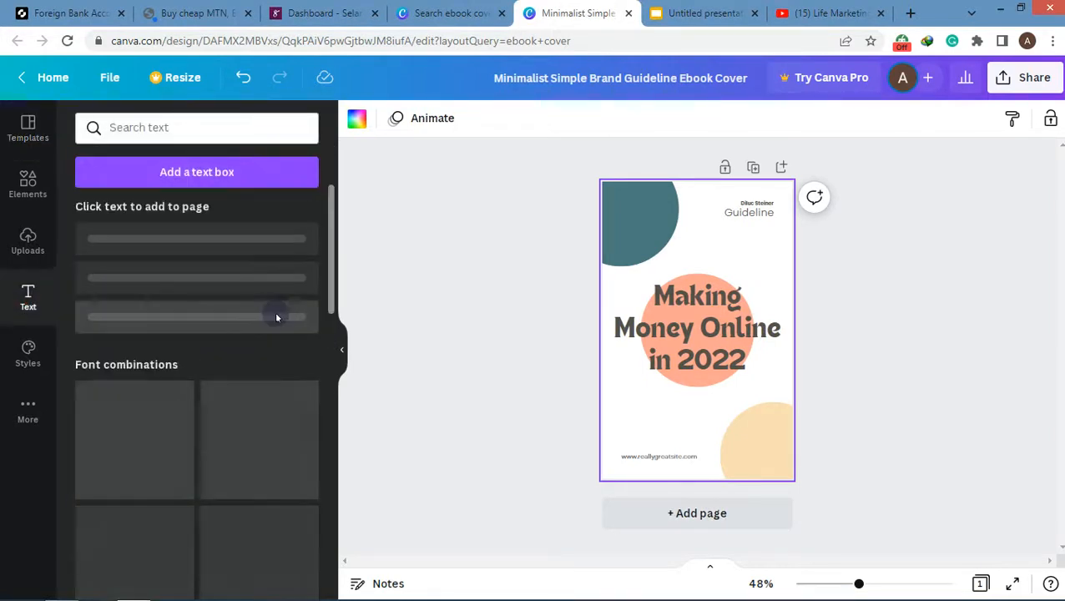
pyautogui.click(260, 331)
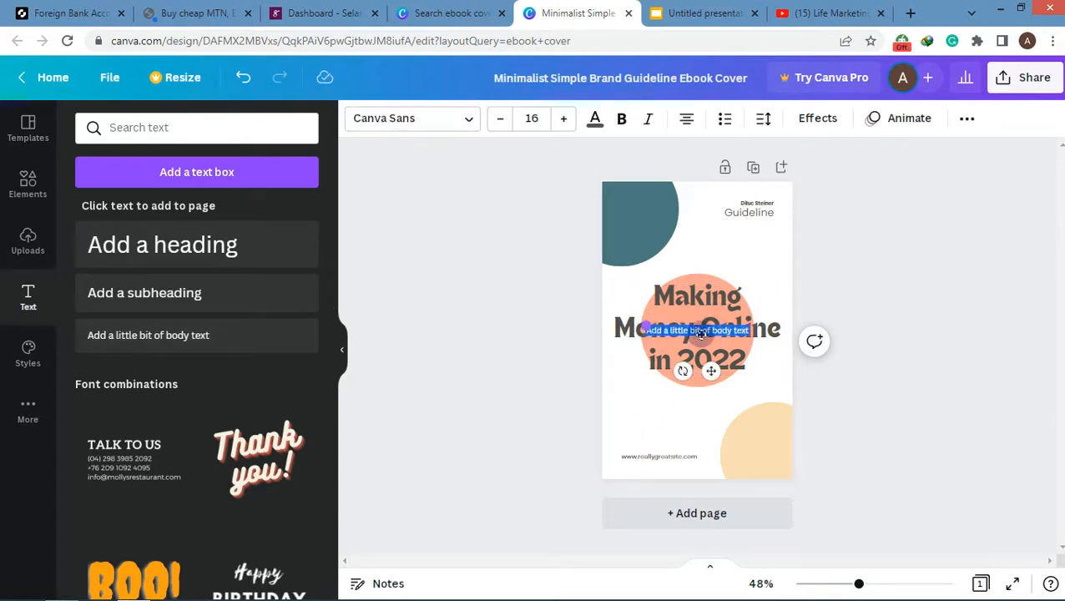
pyautogui.press('BackSpace')
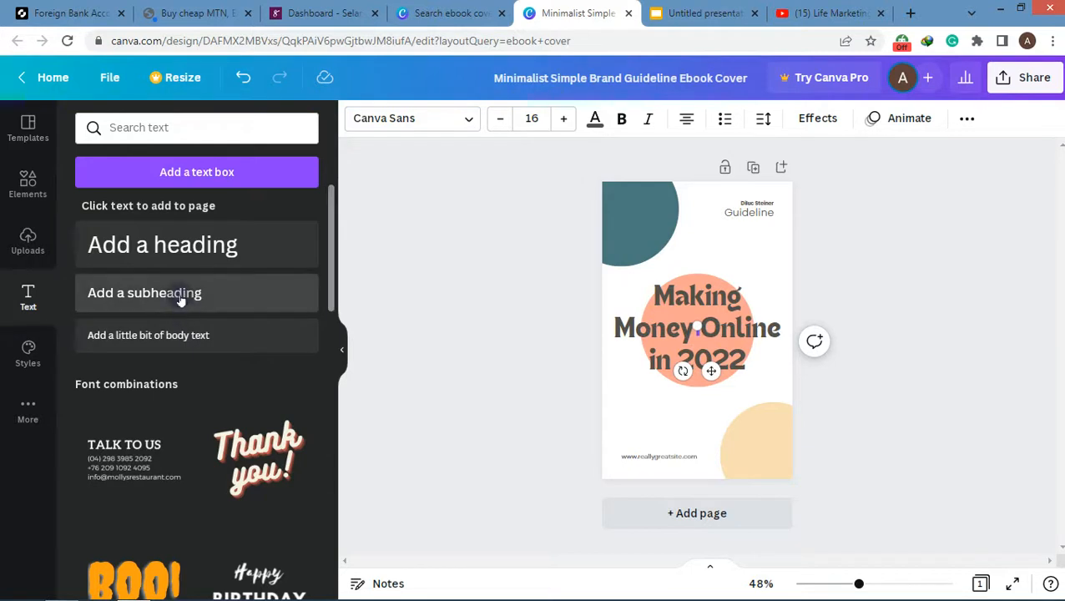
pyautogui.moveTo(546, 367); pyautogui.dragTo(710, 425)
pyautogui.hotkey('ctrl', 'v')
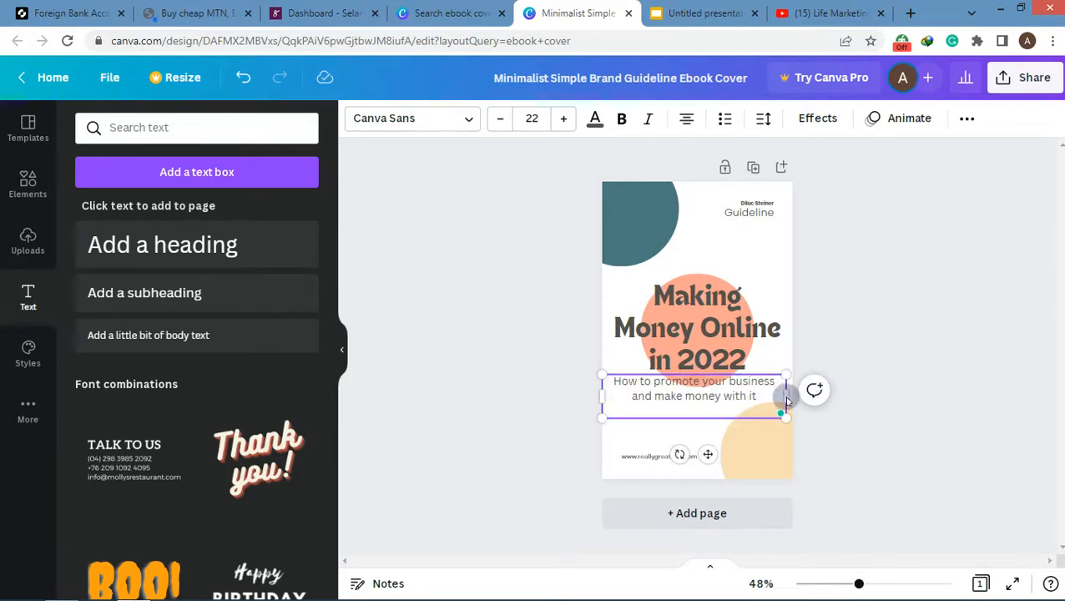
pyautogui.moveTo(795, 394); pyautogui.dragTo(811, 396)
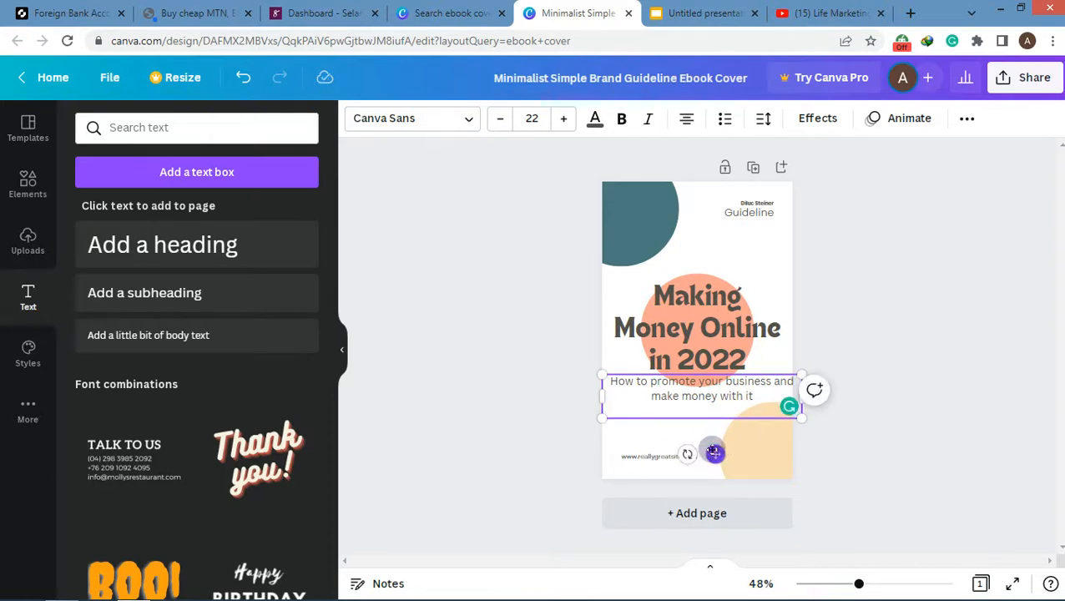
pyautogui.moveTo(714, 451); pyautogui.dragTo(710, 452)
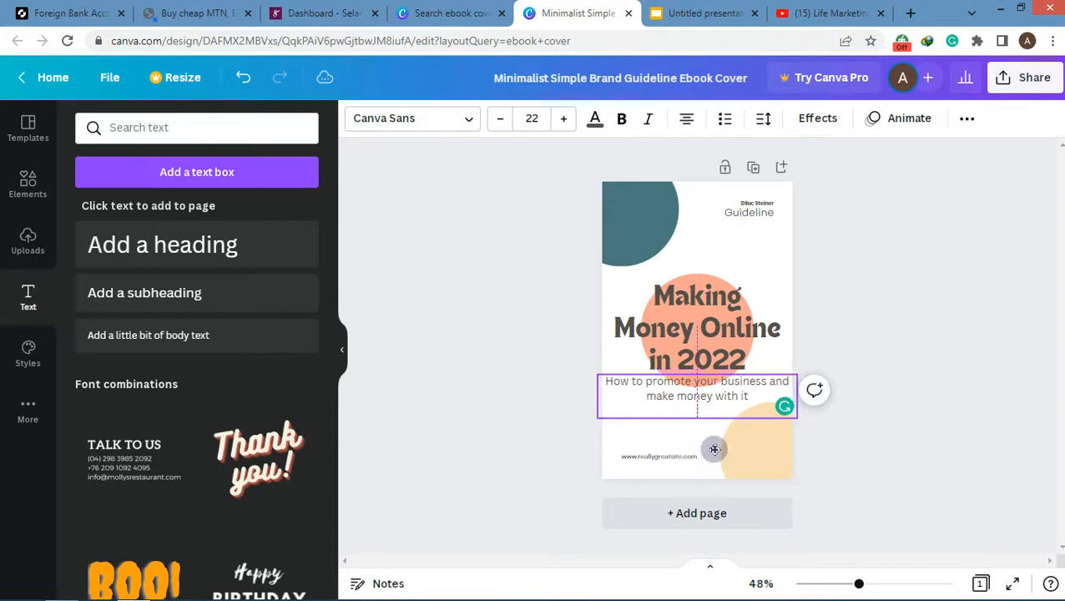
# - Set the text colour of the cover's subtitle to black
pyautogui.tripleClick(692, 385)
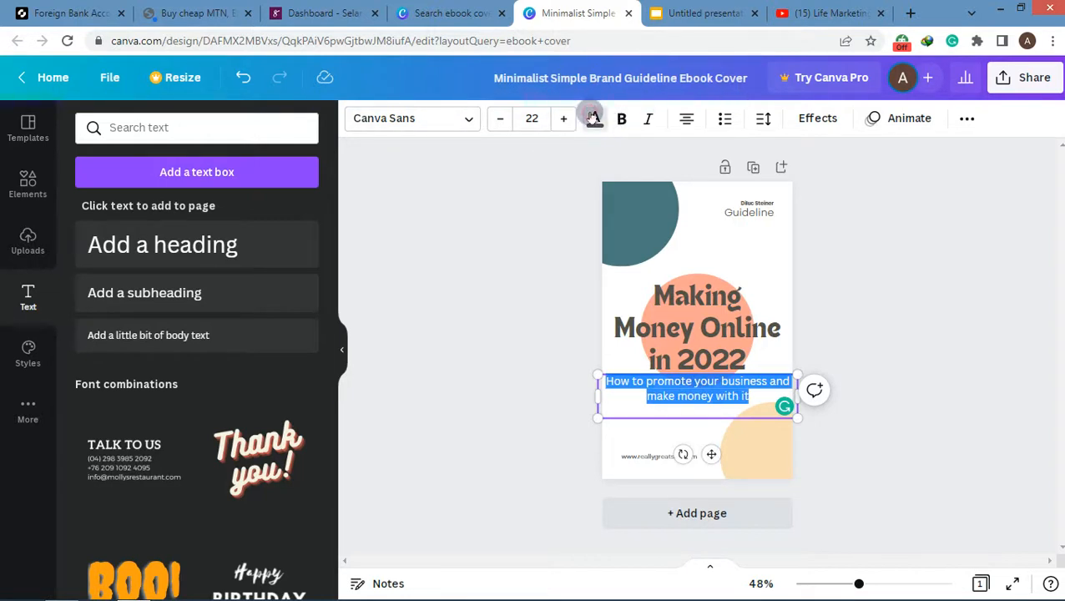
pyautogui.click(594, 117)
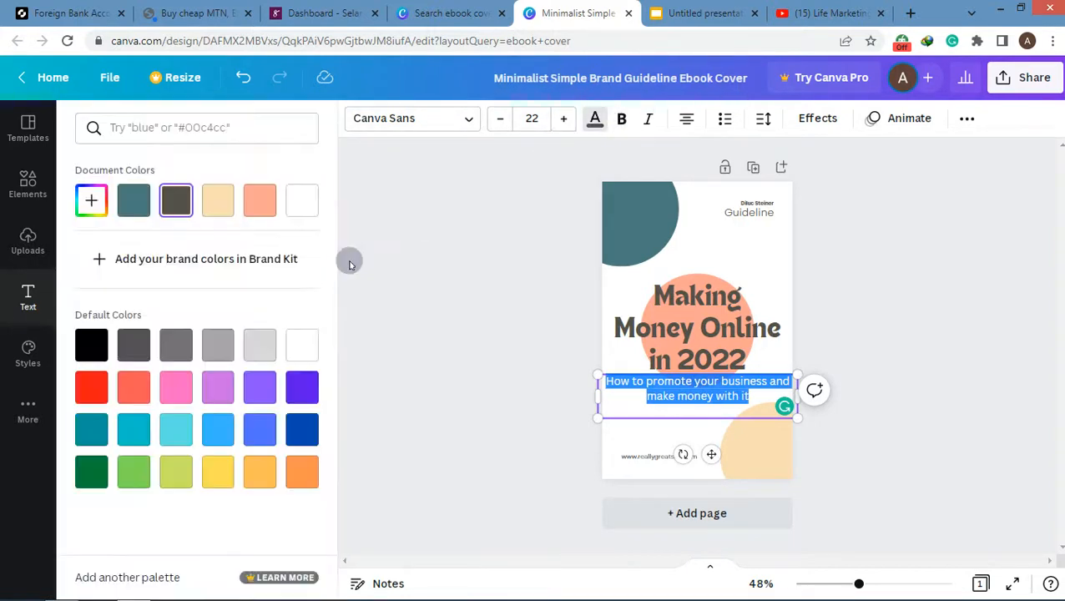
pyautogui.click(85, 349)
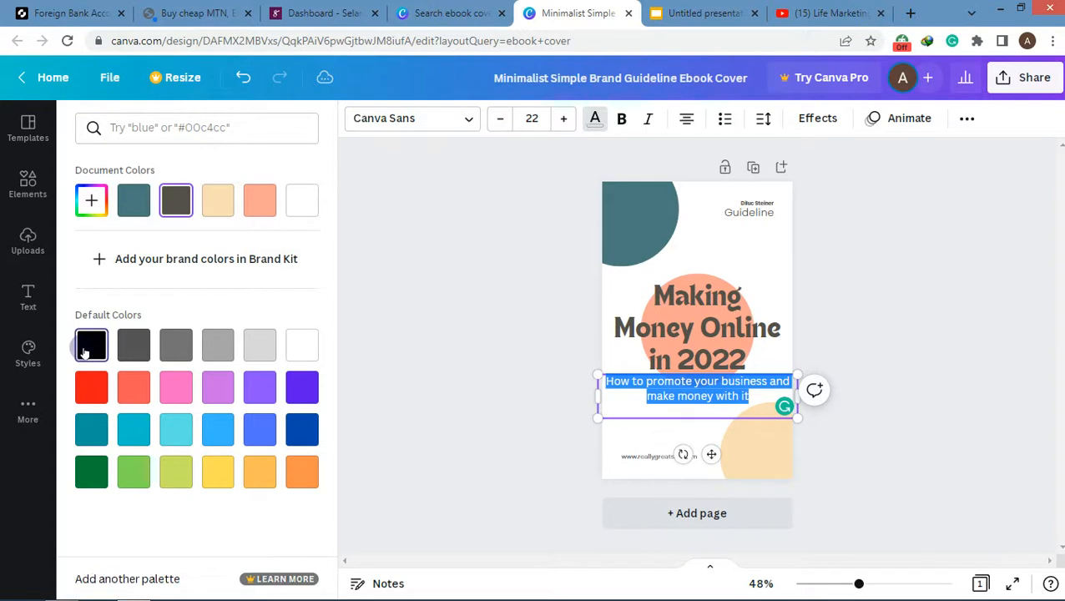
# - Set the text colour of the cover title "Making Money Online in 2022" to black
pyautogui.click(664, 335)
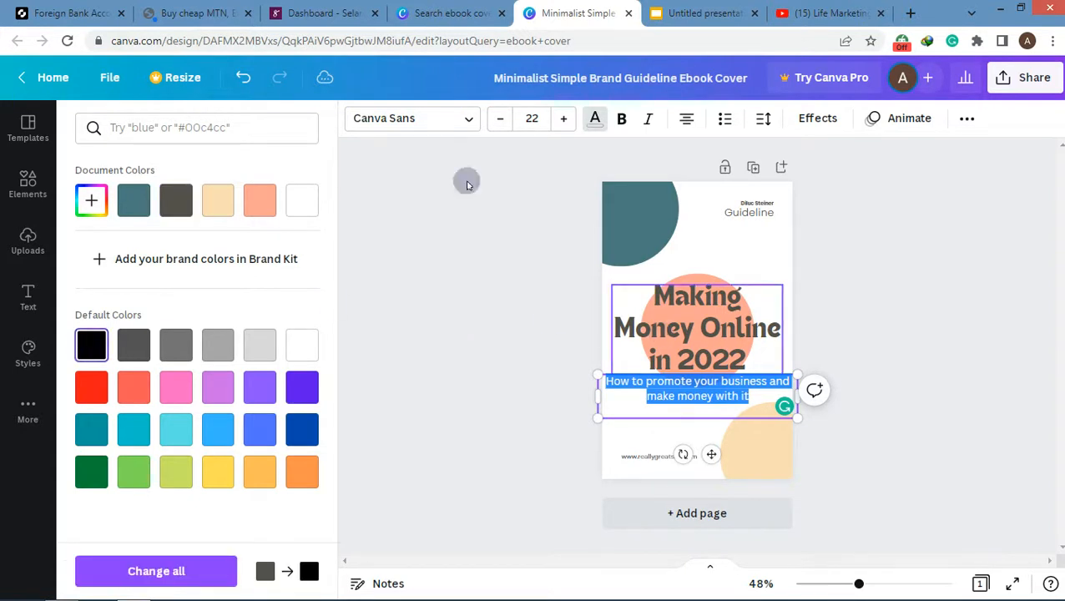
pyautogui.click(94, 344)
pyautogui.press('Escape')
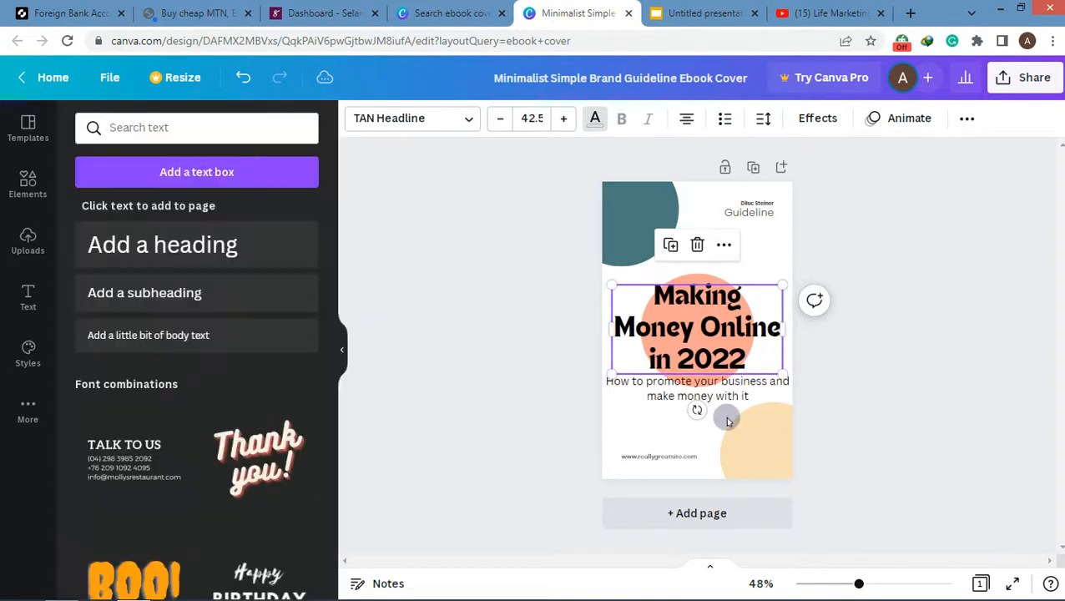
pyautogui.click(584, 251)
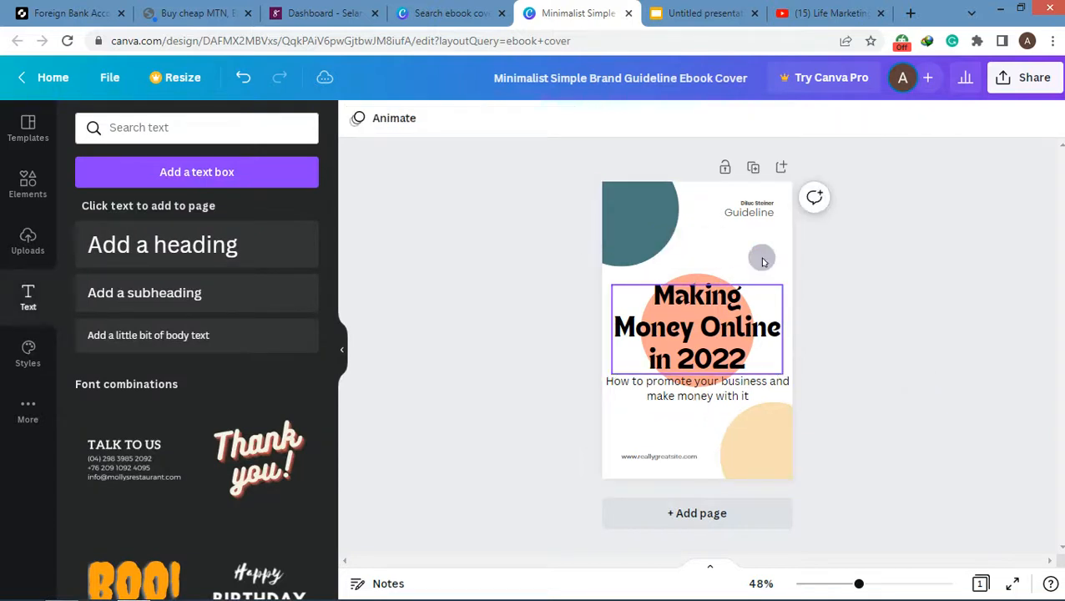
# - Browse the available design elements and content types, and look over the ebook cover templates in the search results for ideas
pyautogui.click(715, 278)
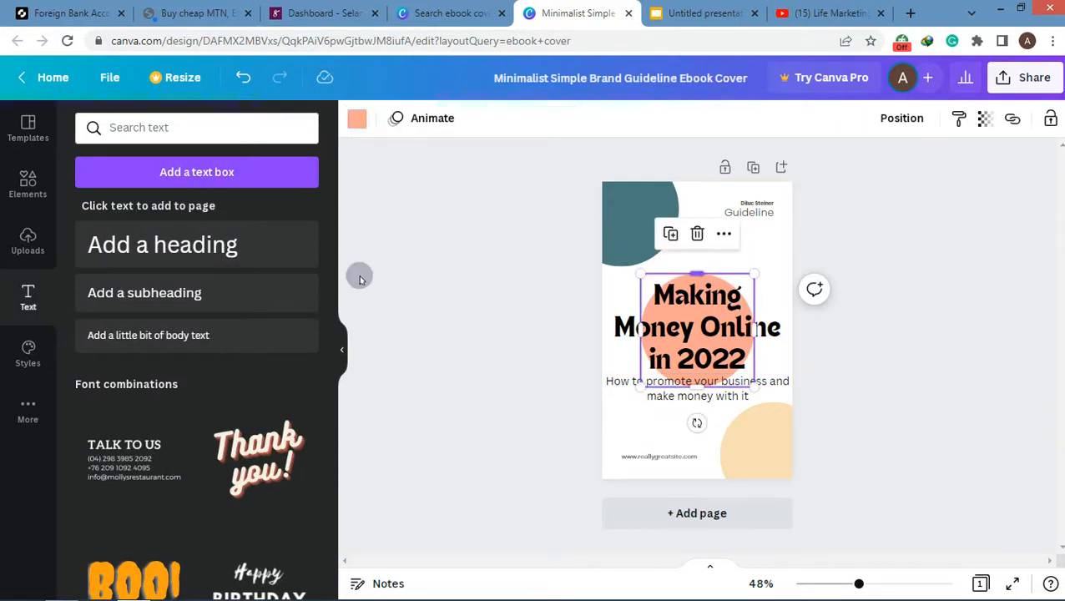
pyautogui.click(25, 192)
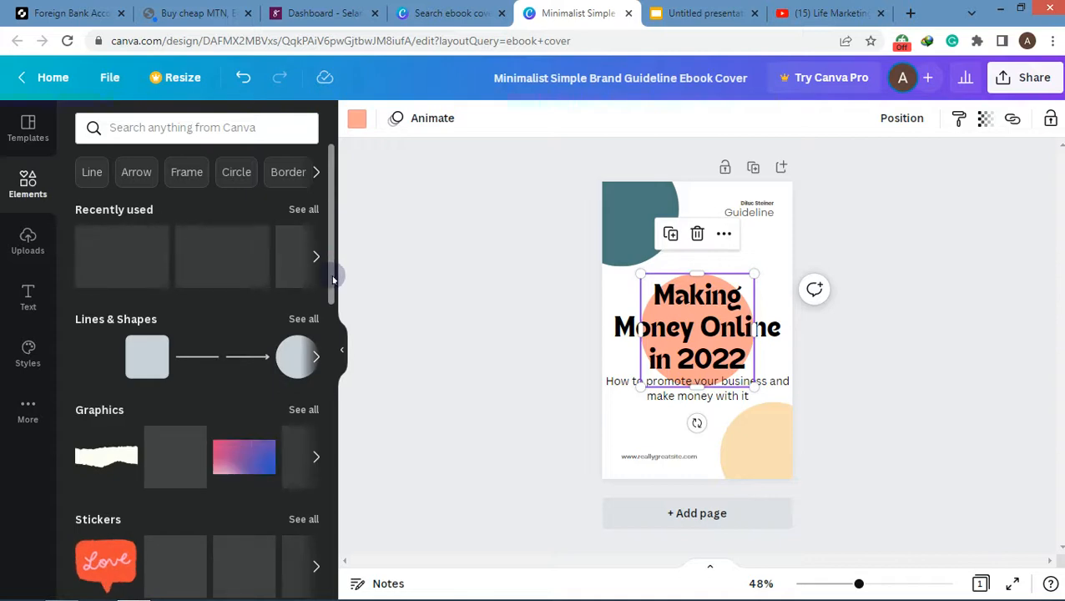
pyautogui.moveTo(333, 280); pyautogui.dragTo(342, 544)
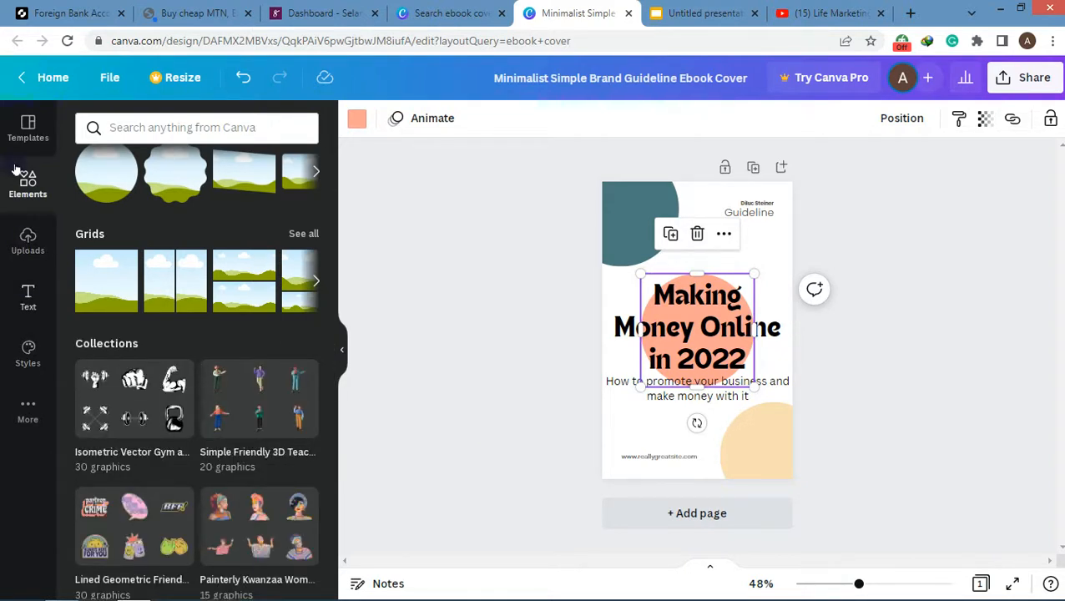
pyautogui.click(23, 410)
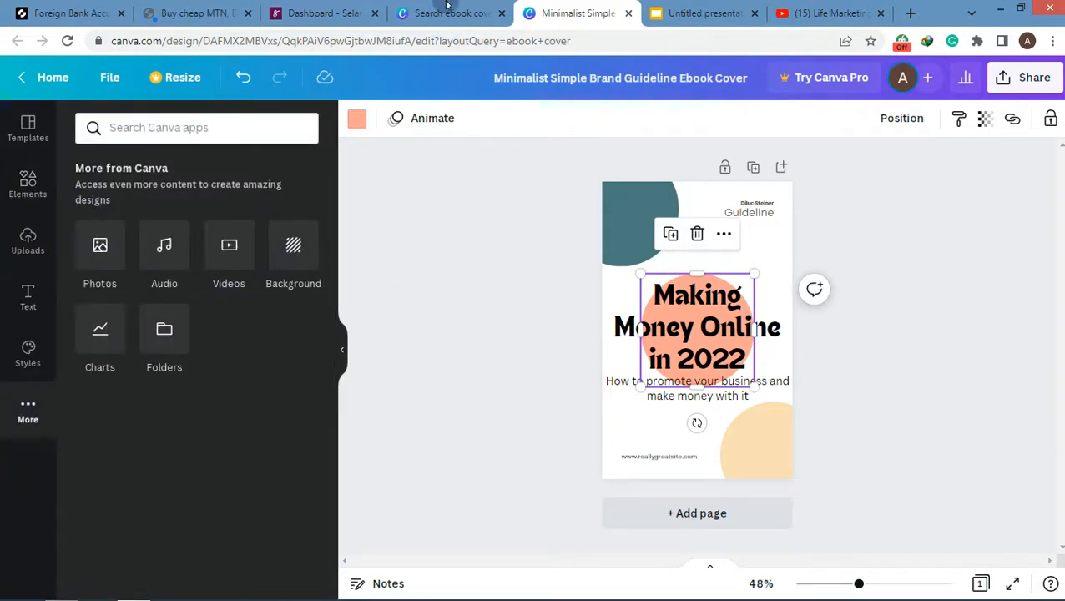
pyautogui.hotkey('ctrl', 'shift', 'Tab')
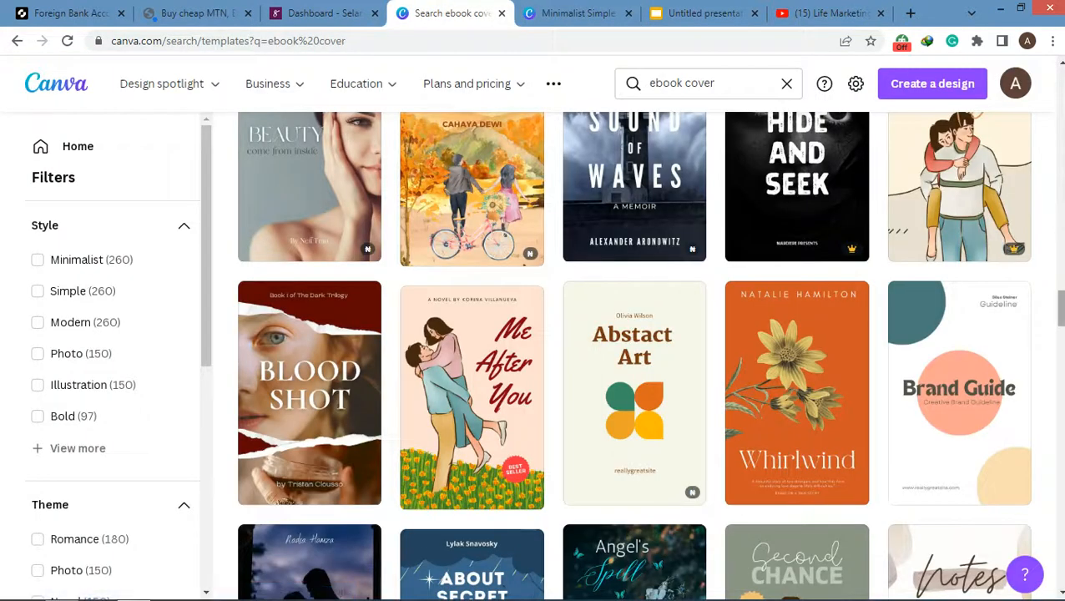
pyautogui.scroll(2, 632, 355)
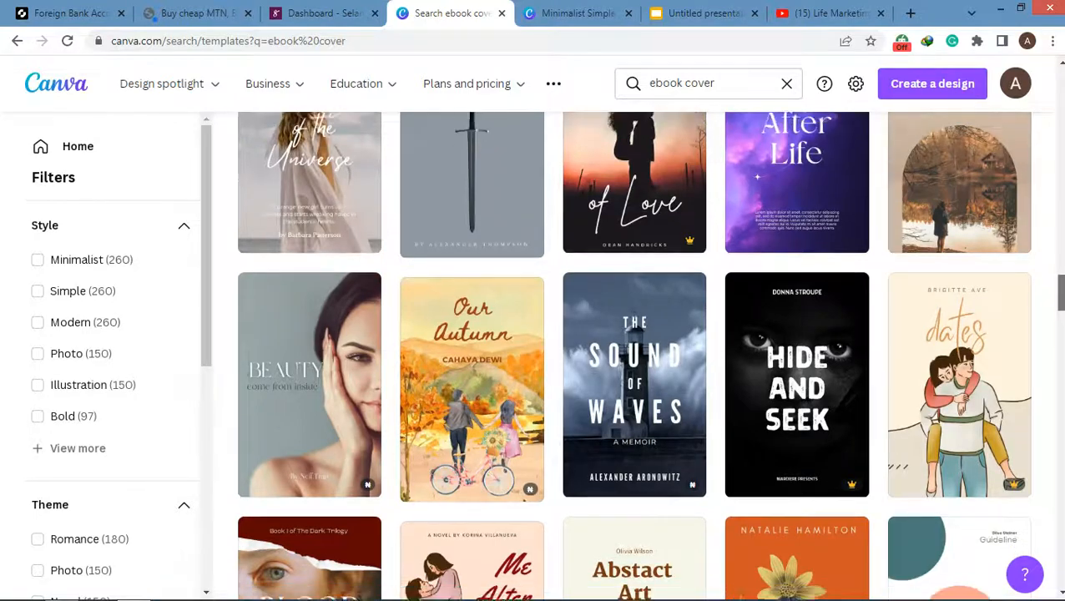
pyautogui.scroll(5, 632, 356)
pyautogui.scroll(-9, 632, 355)
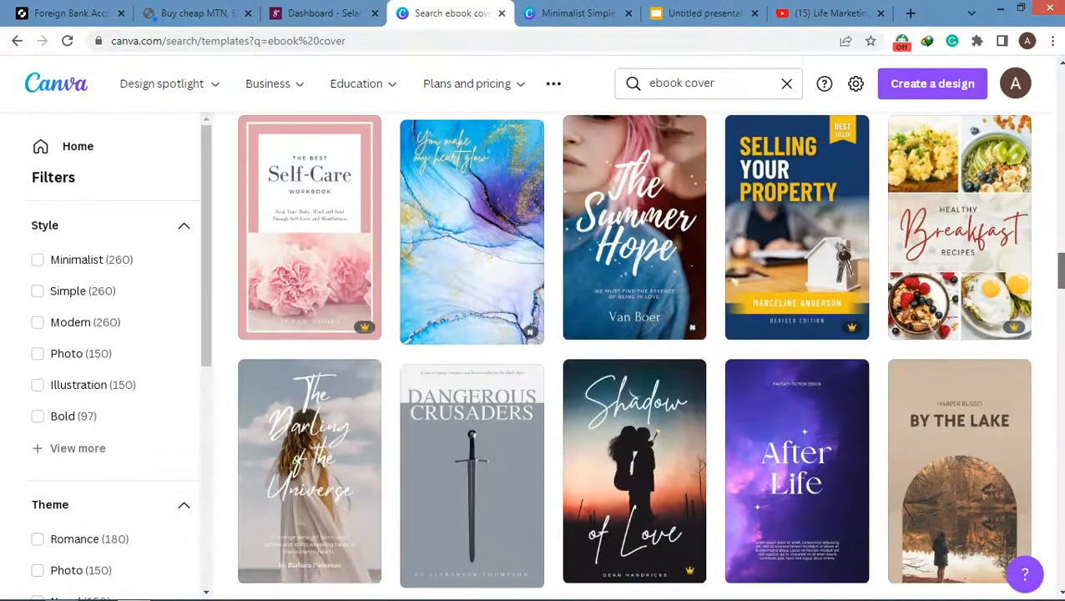
pyautogui.scroll(-7, 632, 356)
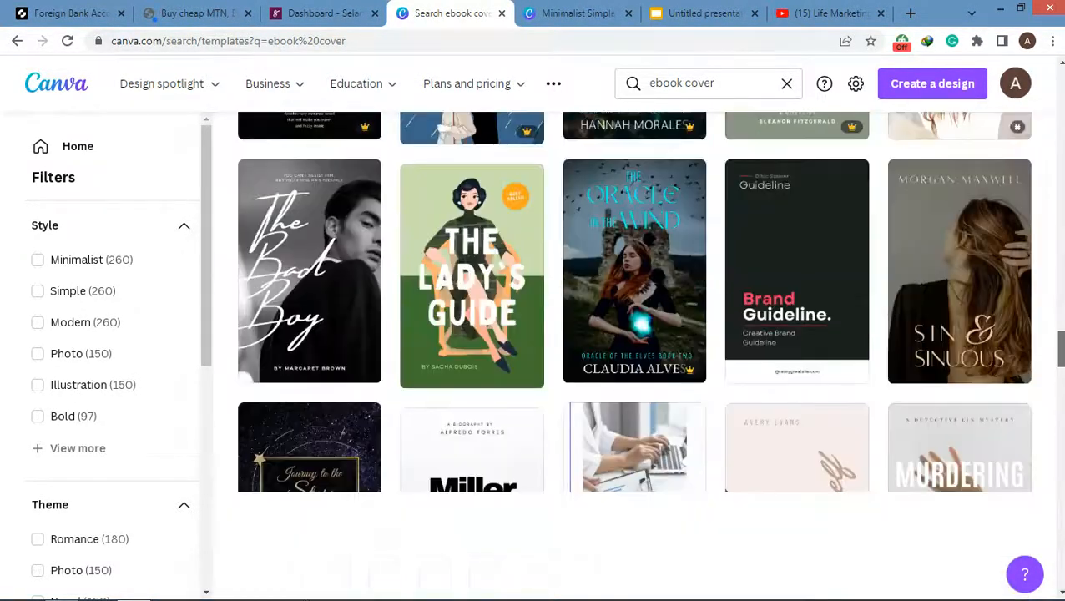
pyautogui.scroll(-1, 632, 356)
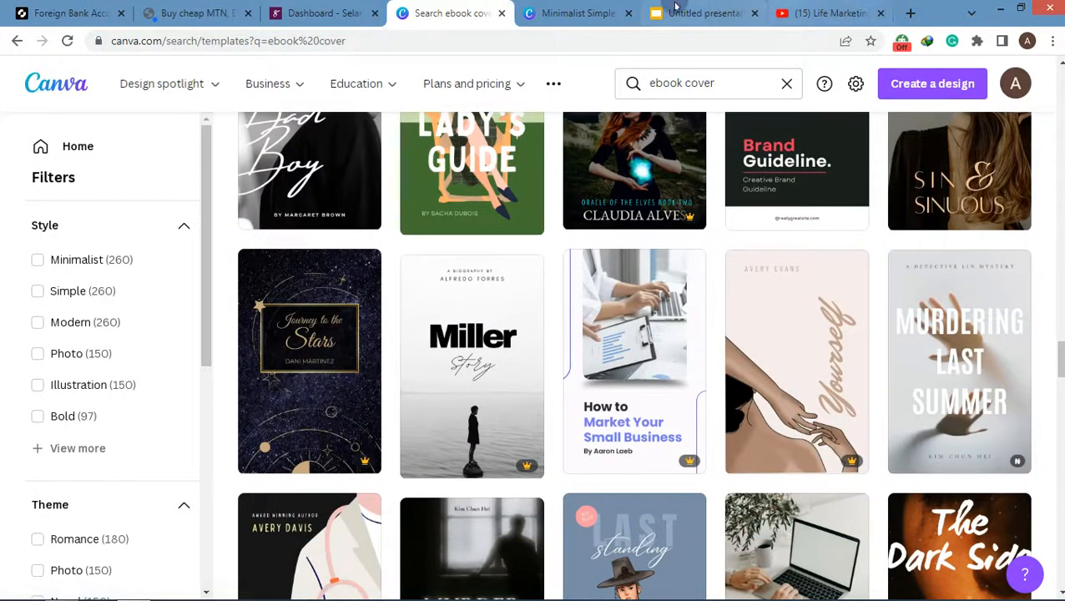
# - Back in the cover design, search the backgrounds for "computer in an office"
pyautogui.click(584, 13)
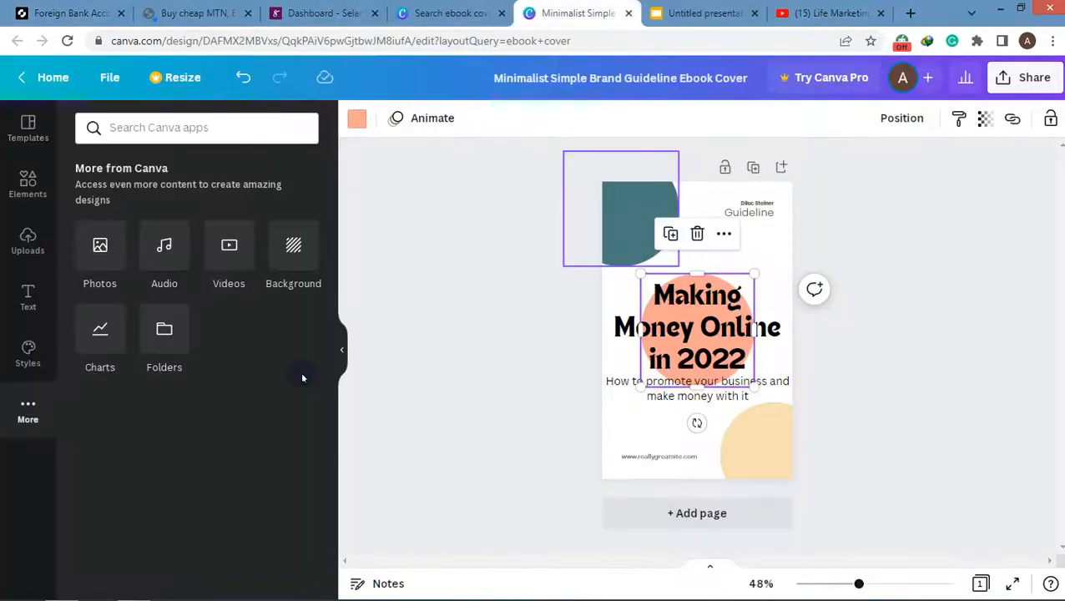
pyautogui.click(300, 250)
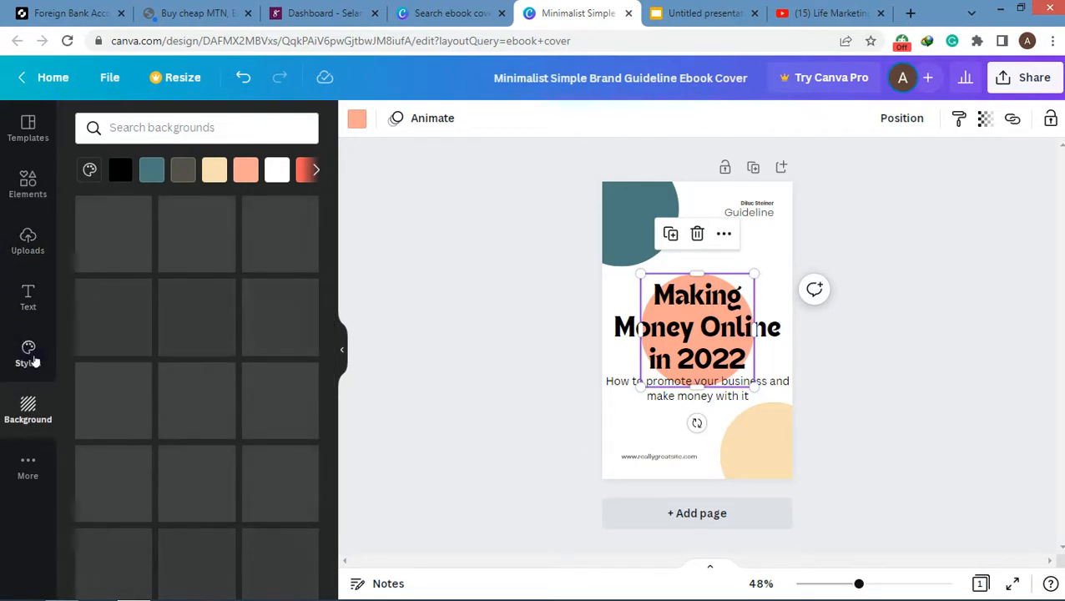
pyautogui.click(207, 126)
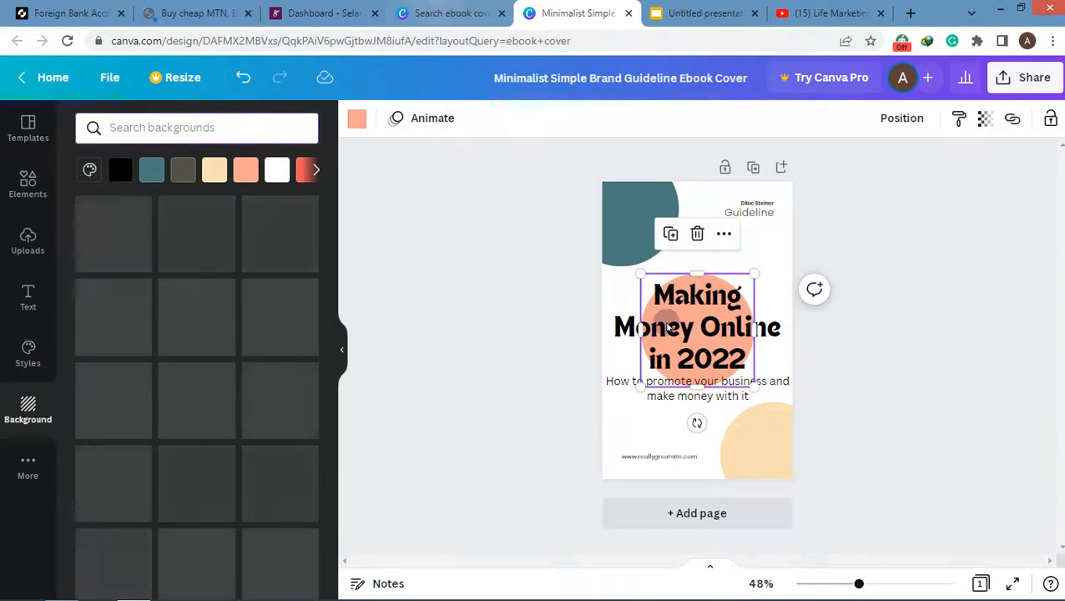
pyautogui.hotkey('ctrl', 'shift', 'Tab')
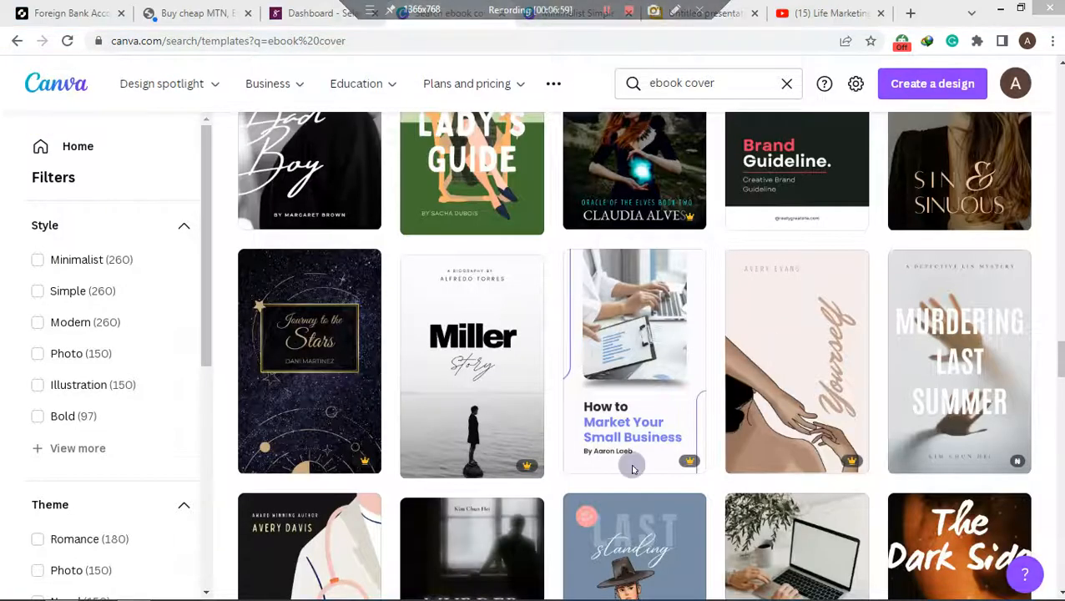
pyautogui.click(724, 7)
pyautogui.hotkey('ctrl', 'shift', 'Tab')
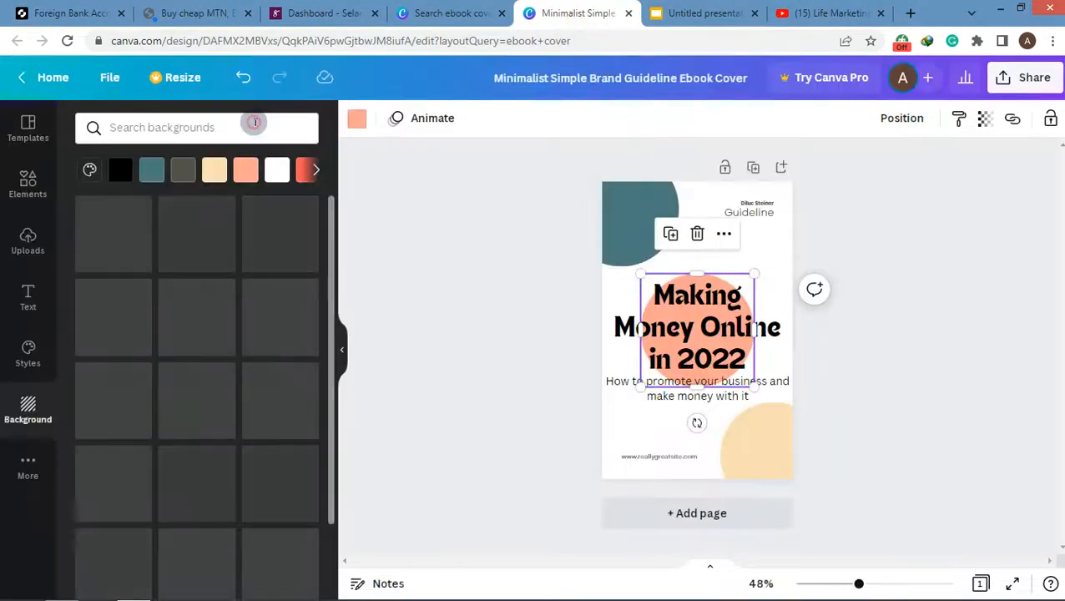
pyautogui.click(255, 122)
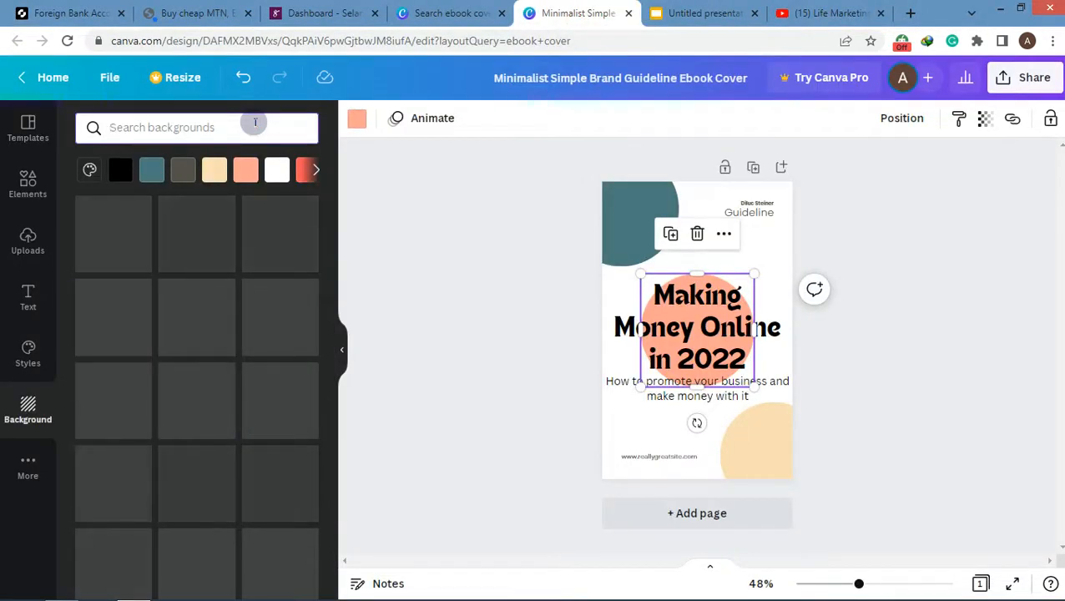
pyautogui.write('comp')
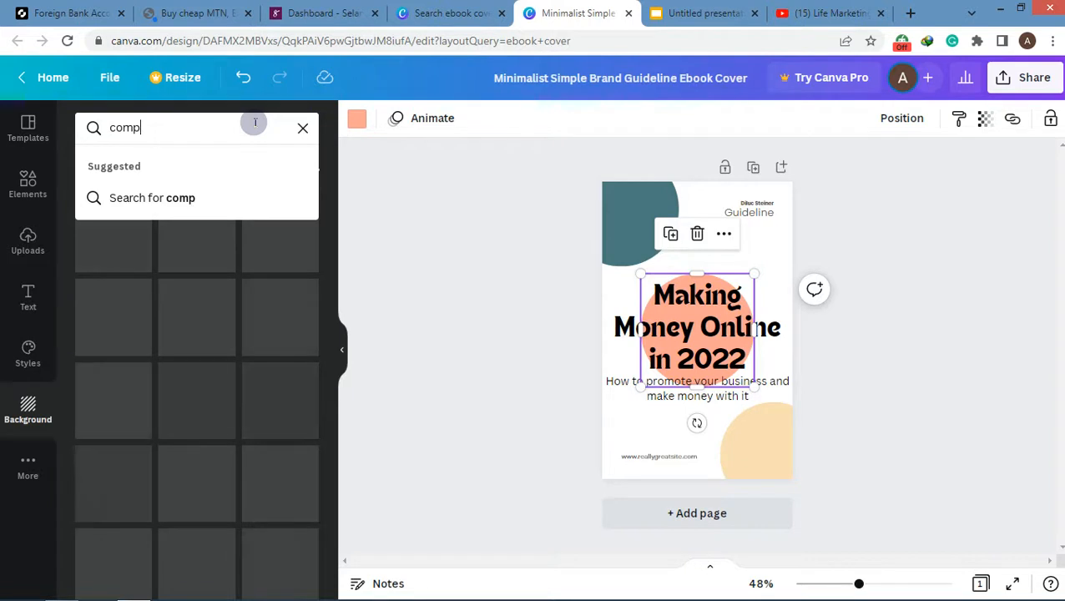
pyautogui.write('uter in a')
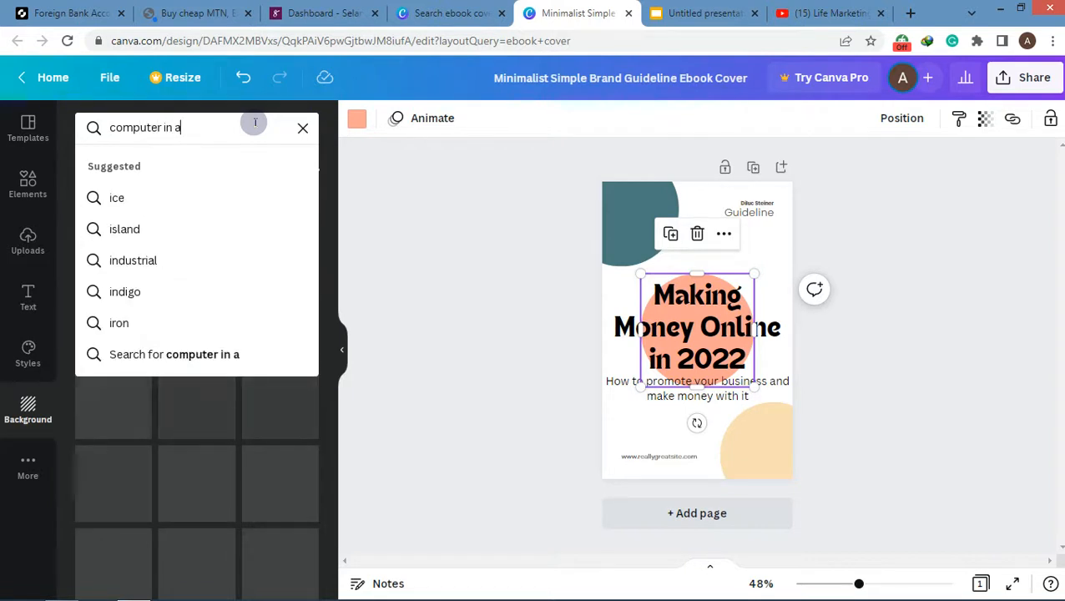
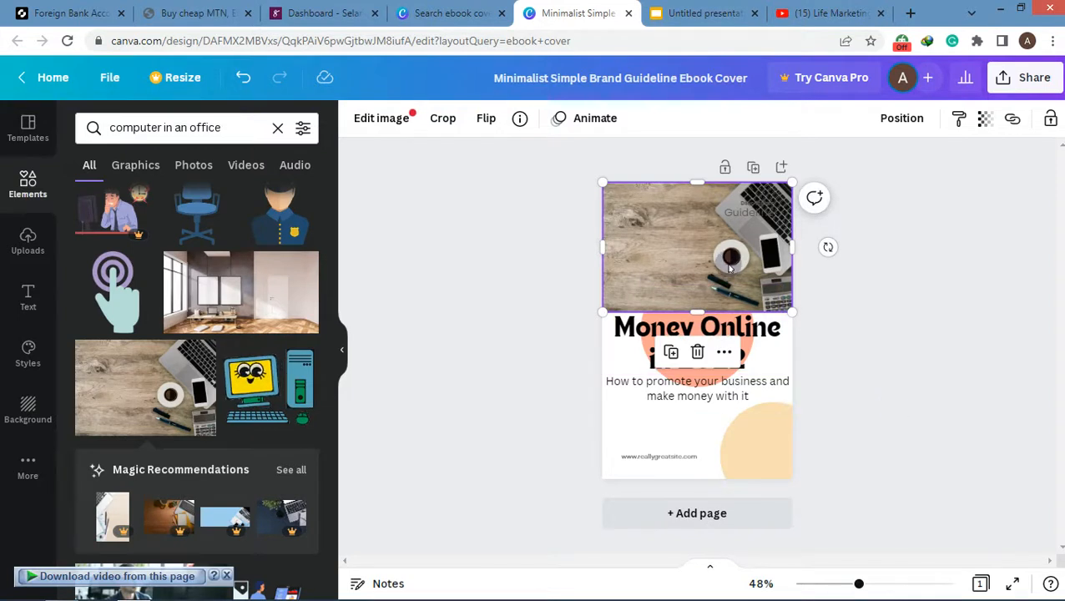
# - Send the desk photo backward behind the cover title and delete the "Guideline" text over the photo
pyautogui.press('Escape')
pyautogui.click(721, 288)
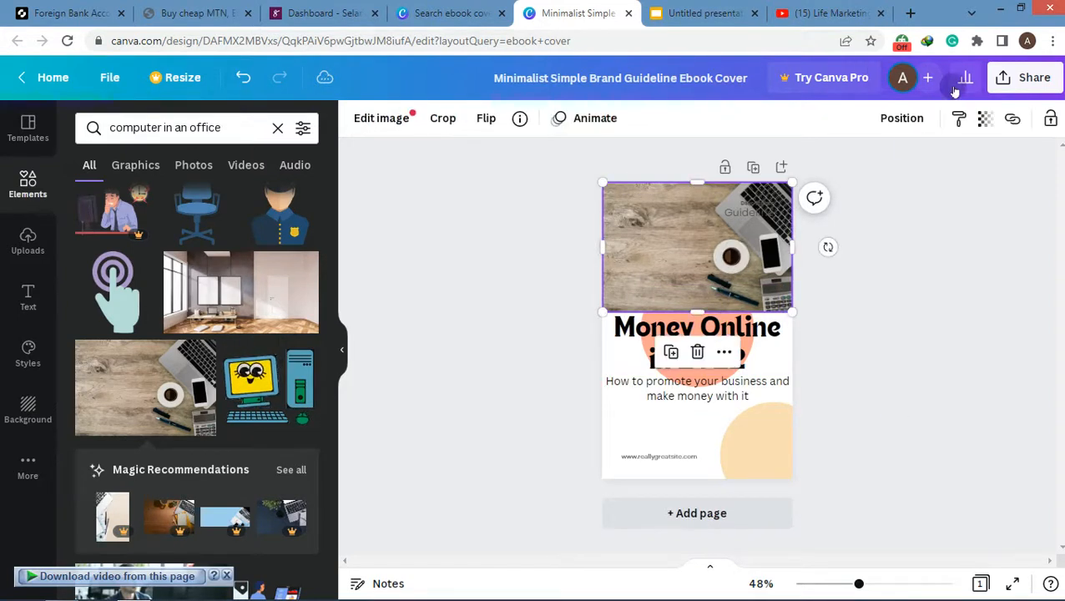
pyautogui.click(902, 119)
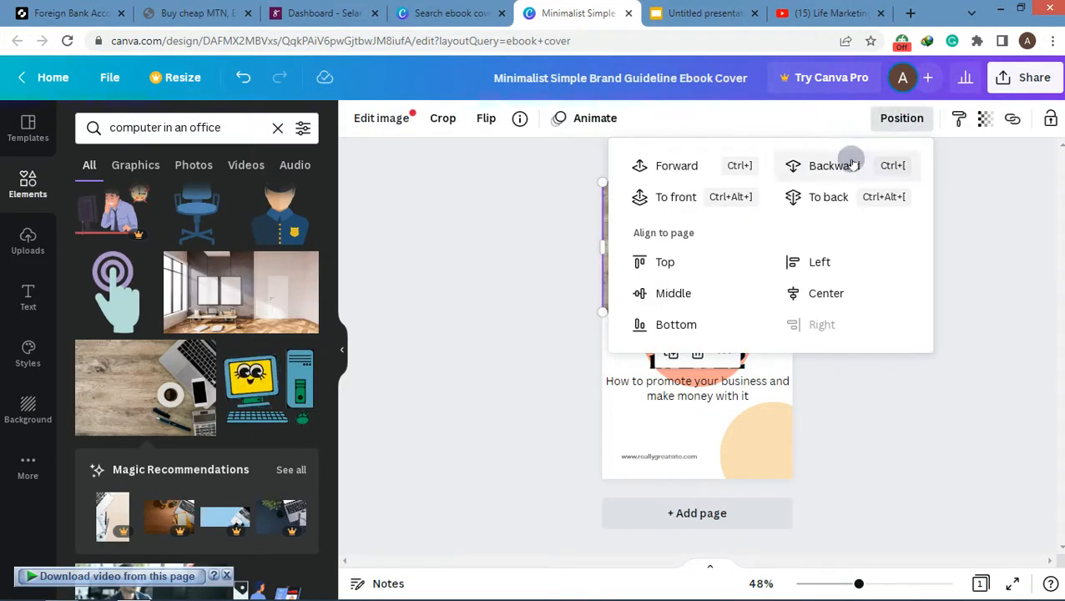
pyautogui.click(870, 432)
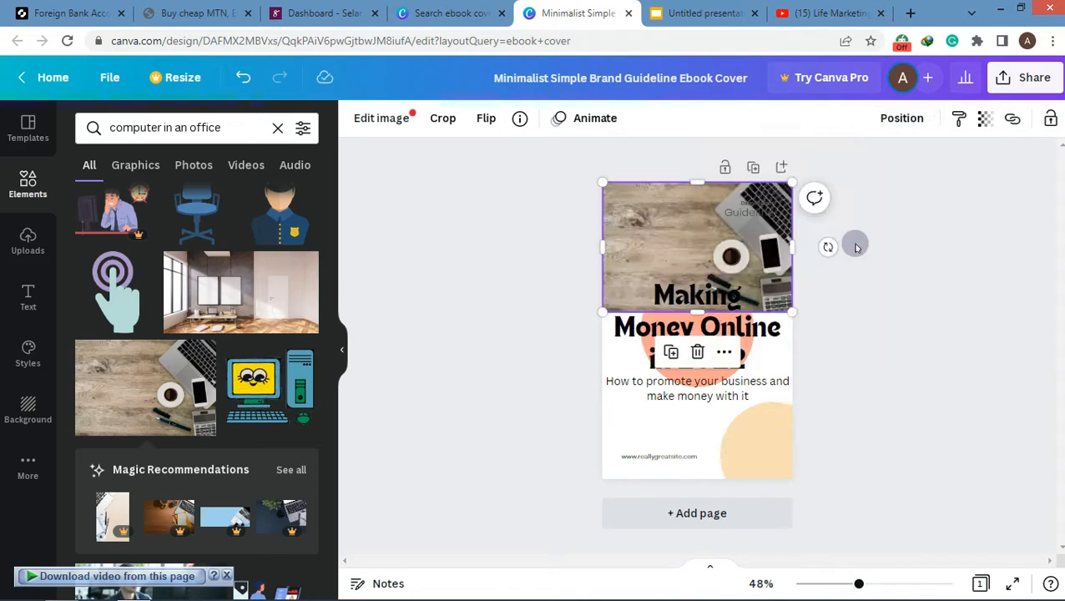
pyautogui.click(756, 217)
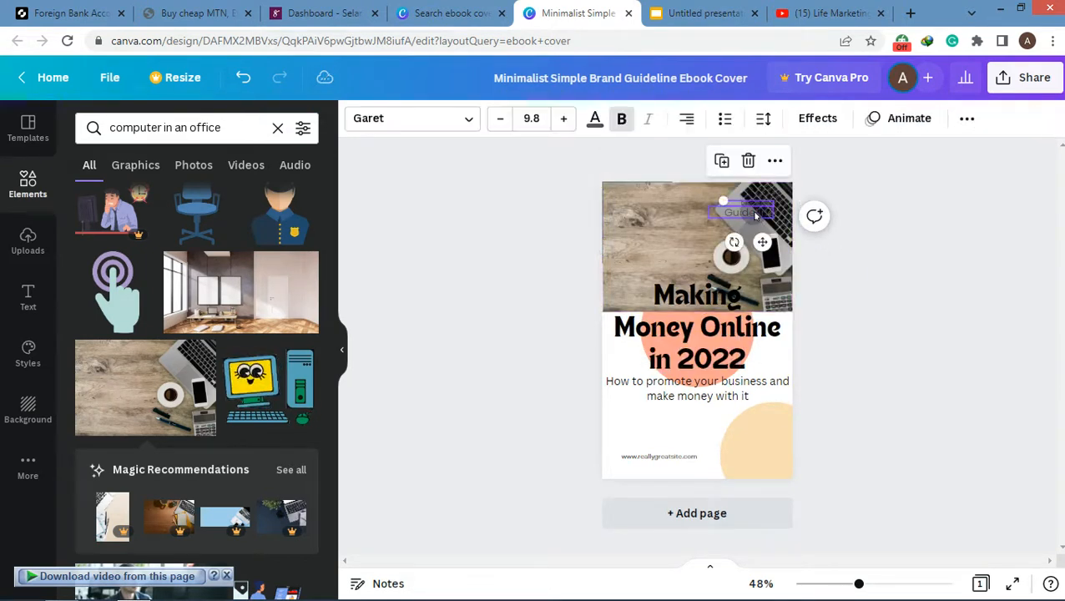
pyautogui.press('Delete')
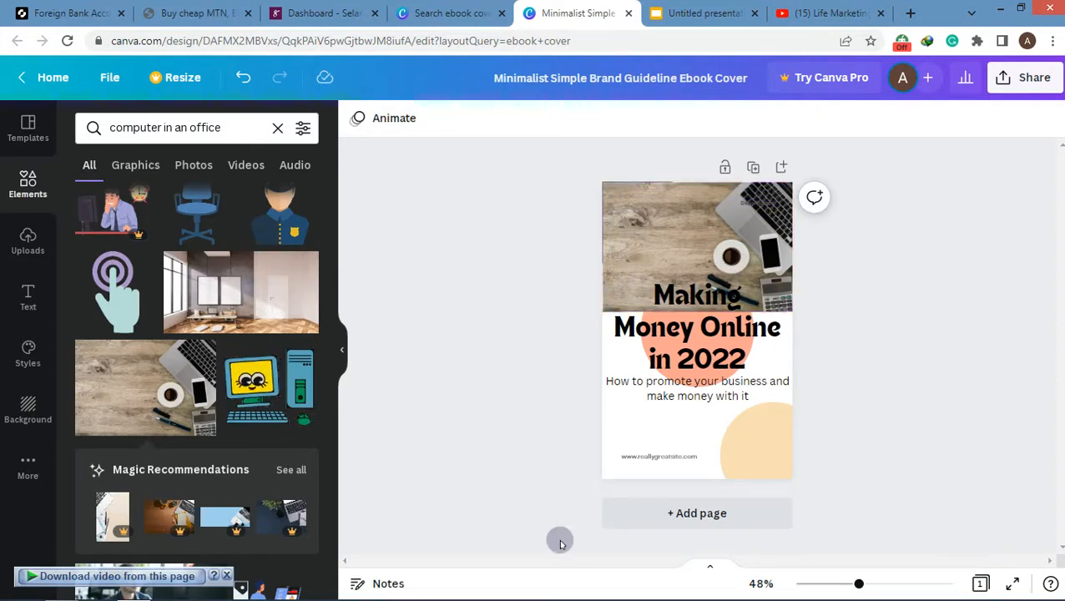
# - Increase the author name's font size to 22.8 and widen its text box so the name fits on one line
pyautogui.click(751, 203)
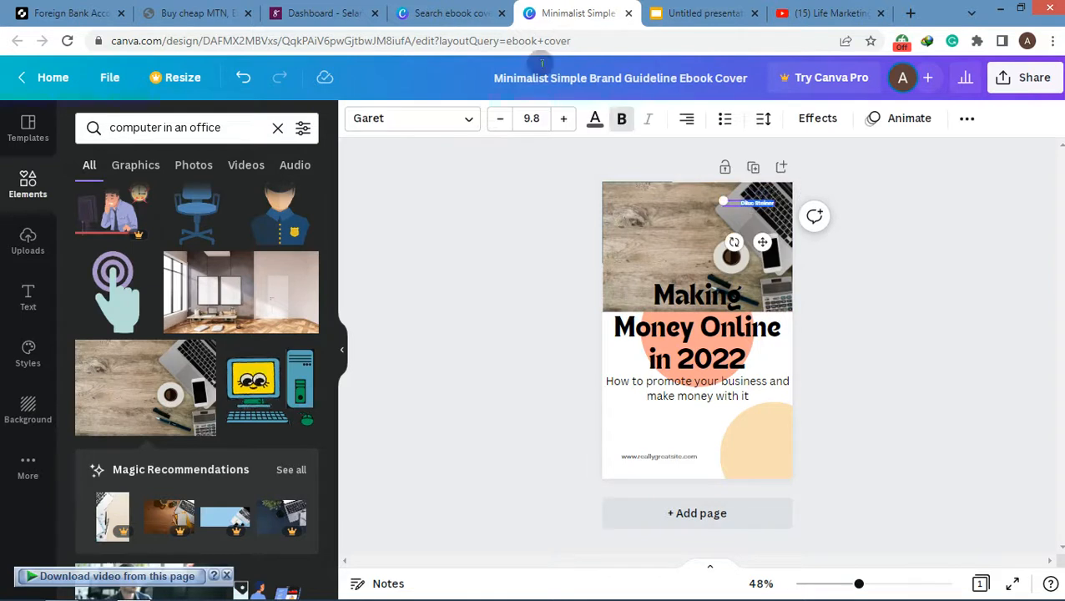
pyautogui.click(563, 122)
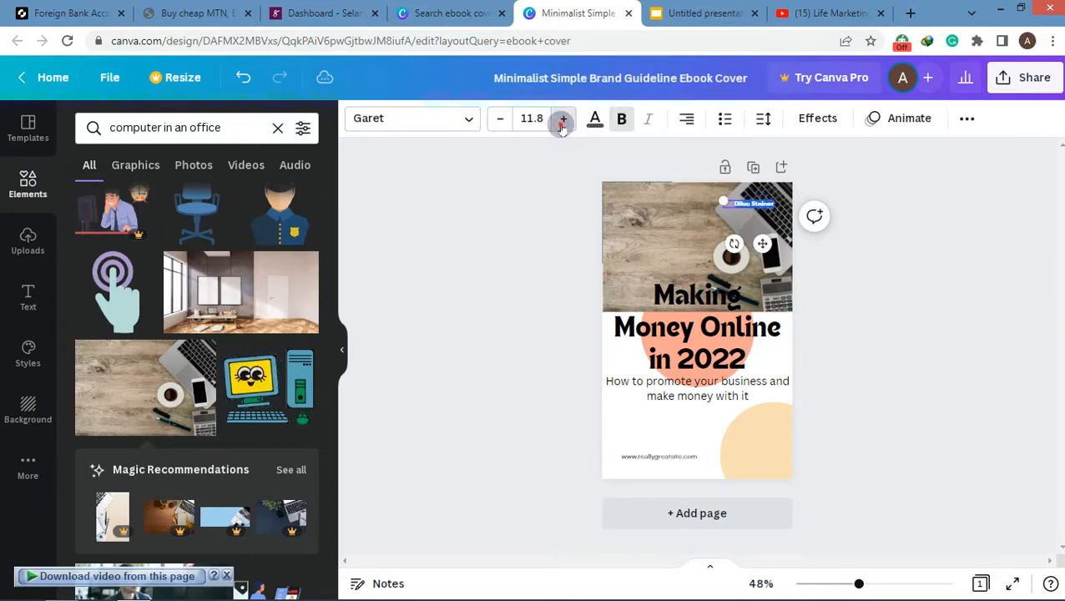
pyautogui.click(562, 122)
pyautogui.click(563, 122)
pyautogui.click(563, 122)
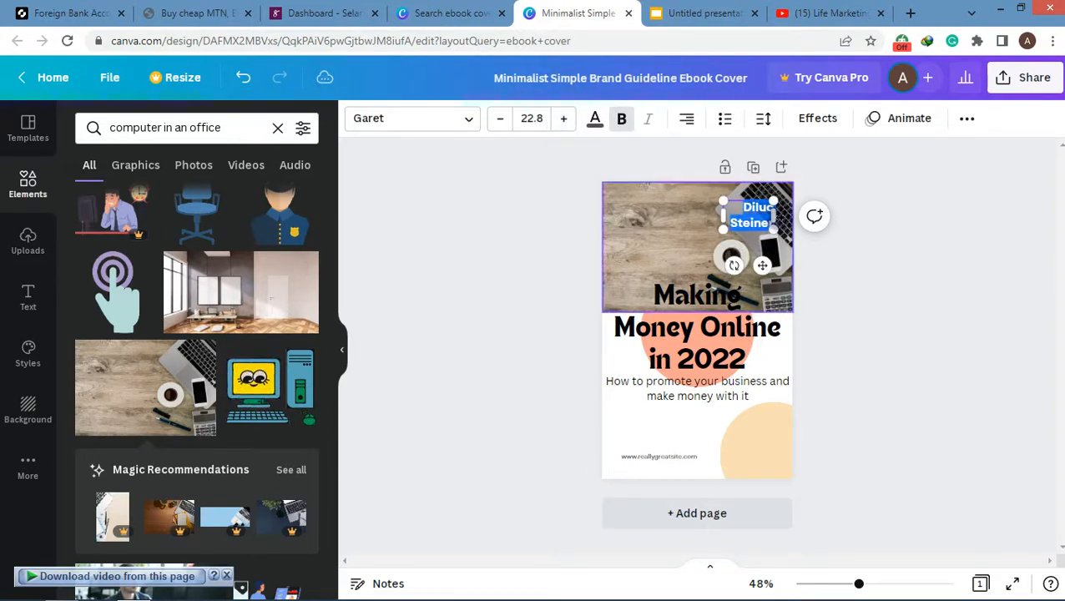
pyautogui.moveTo(775, 216); pyautogui.dragTo(654, 205)
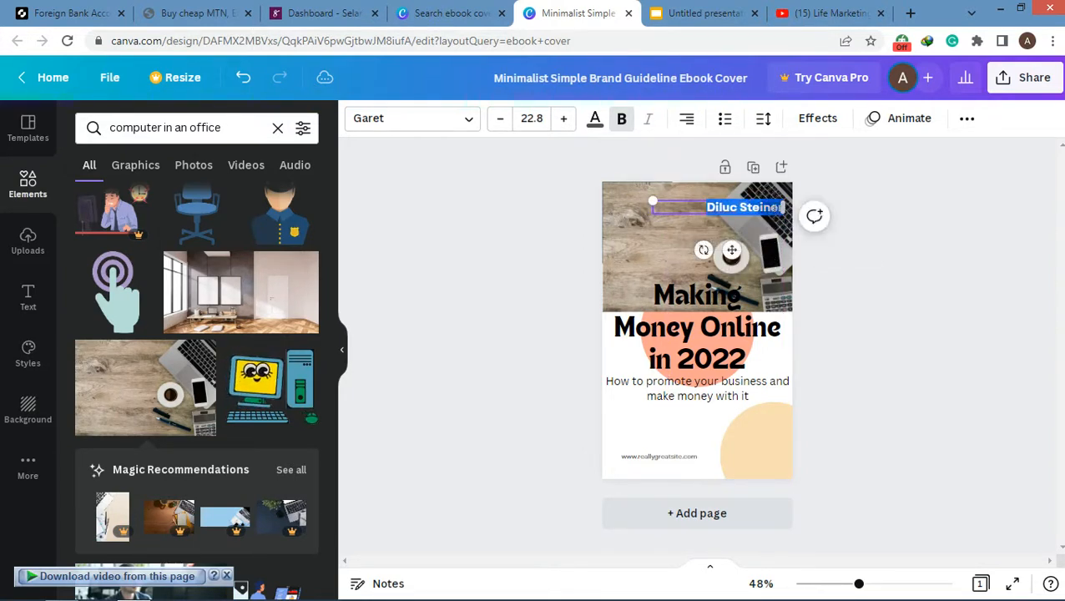
# - Replace the placeholder author name with the new author's full name and set its text colour to black
pyautogui.press('BackSpace')
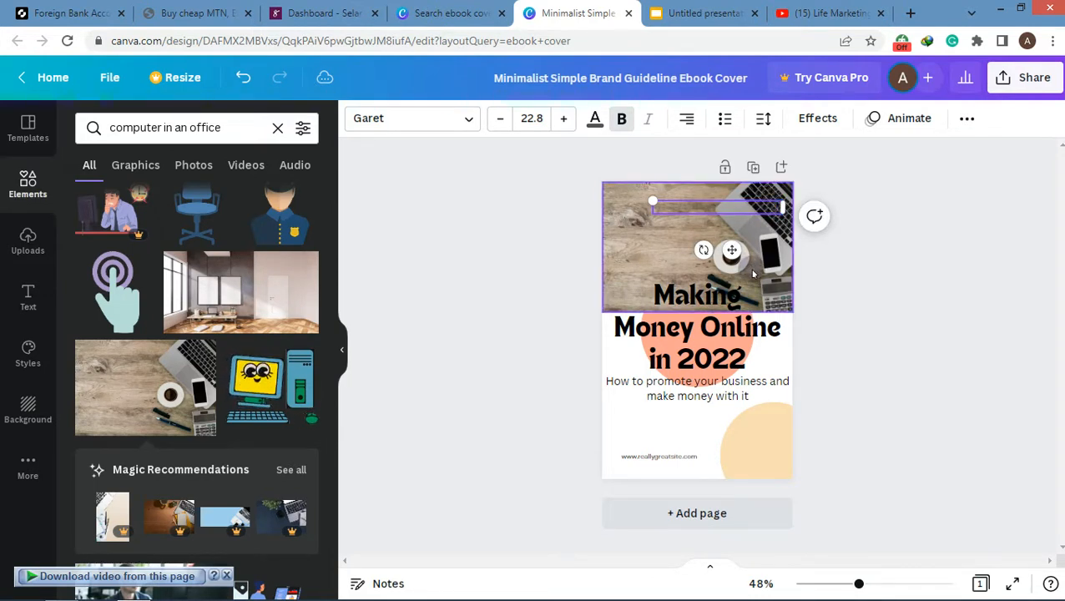
pyautogui.write('JJo')
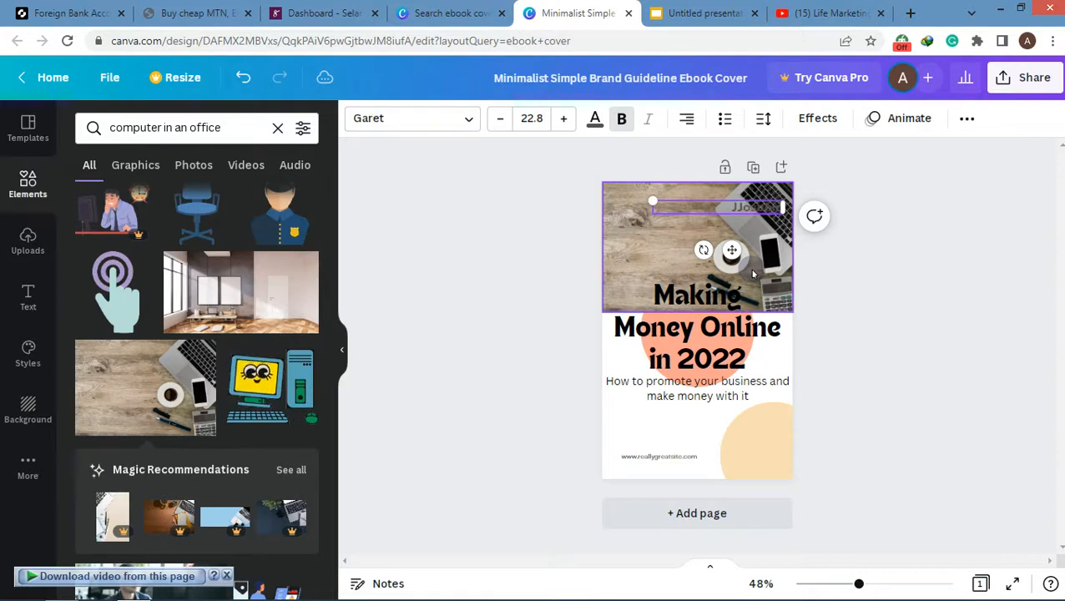
pyautogui.write('sephine')
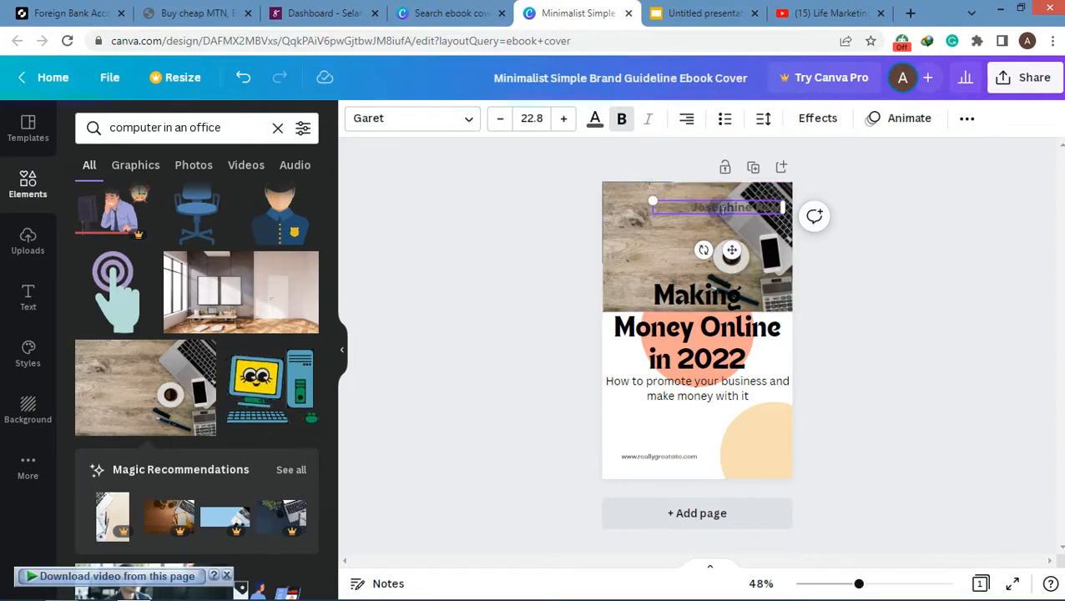
pyautogui.doubleClick(718, 207)
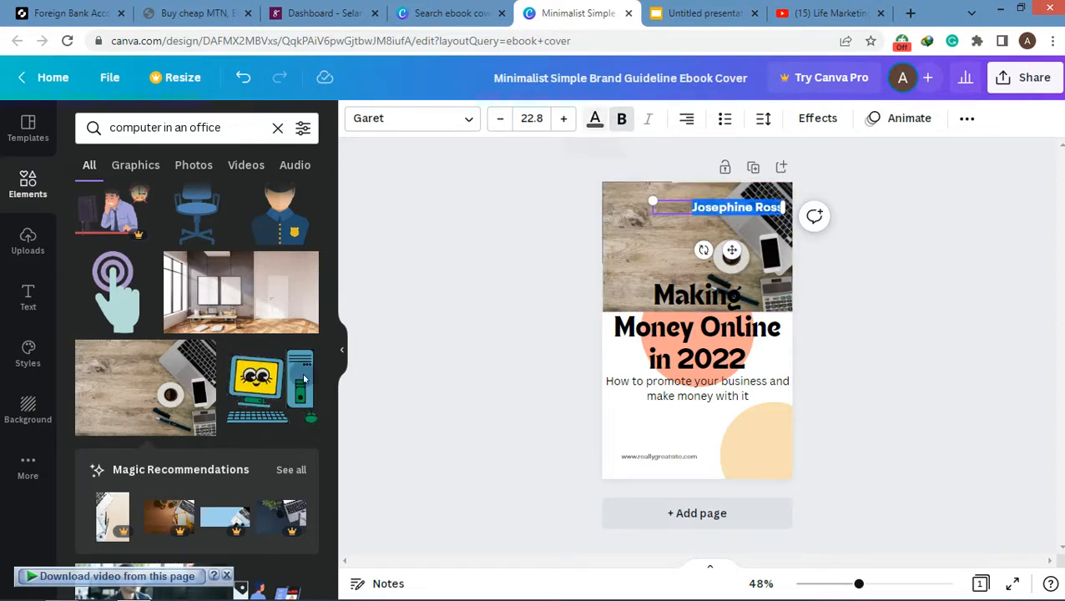
pyautogui.click(90, 456)
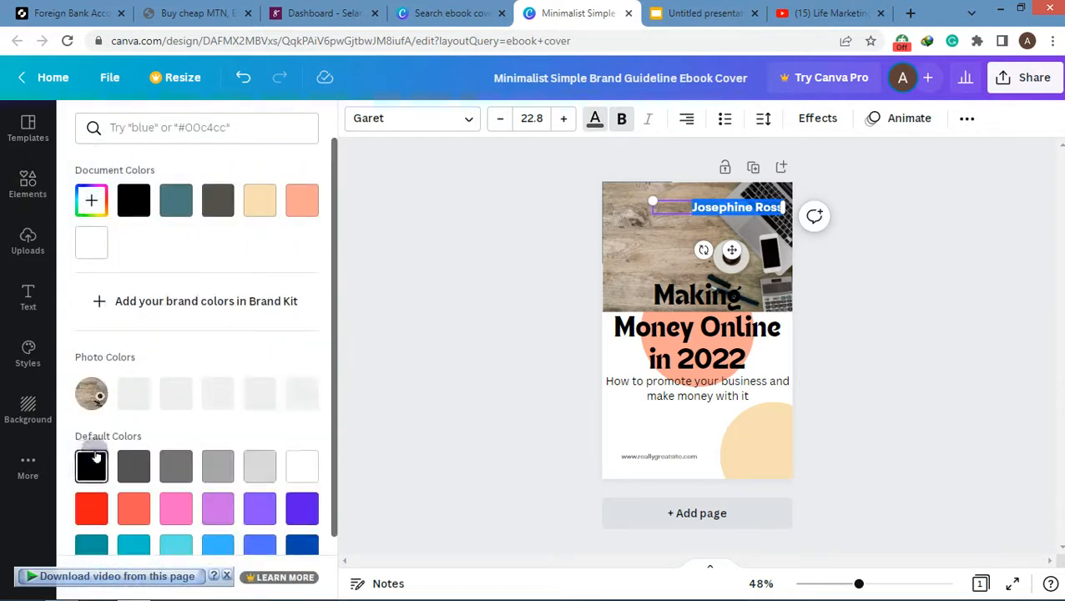
# - Set the author name's text colour to white and move it up into the cover's top-right corner
pyautogui.click(293, 465)
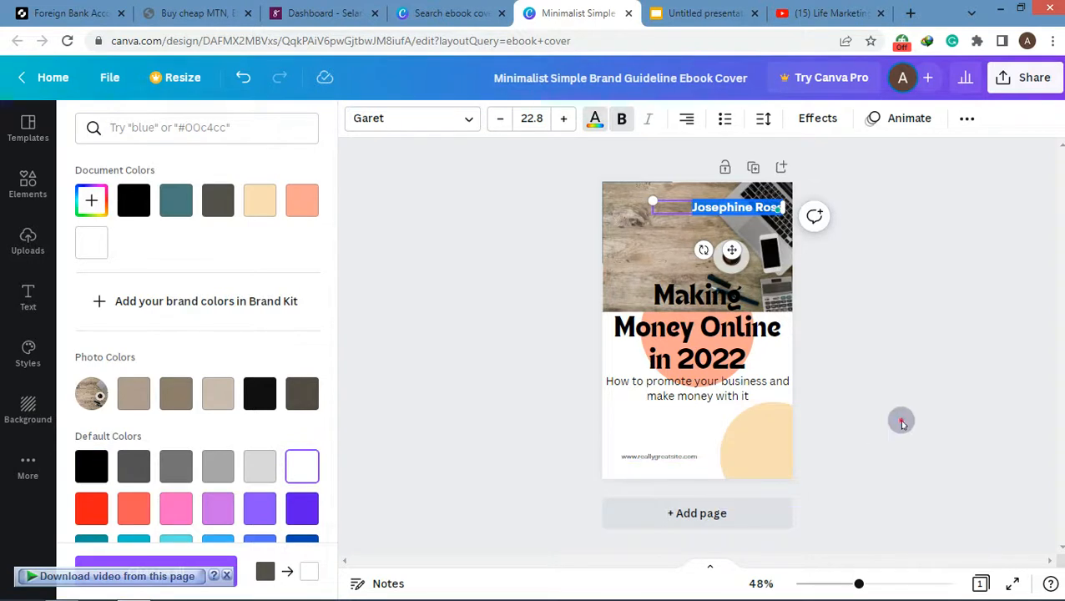
pyautogui.press('Escape')
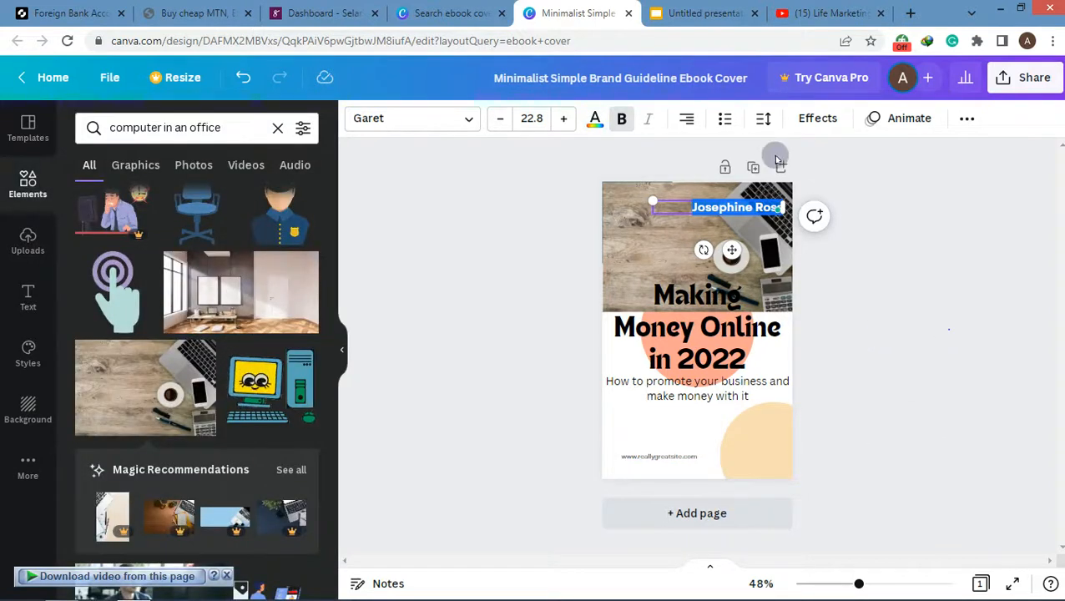
pyautogui.click(776, 266)
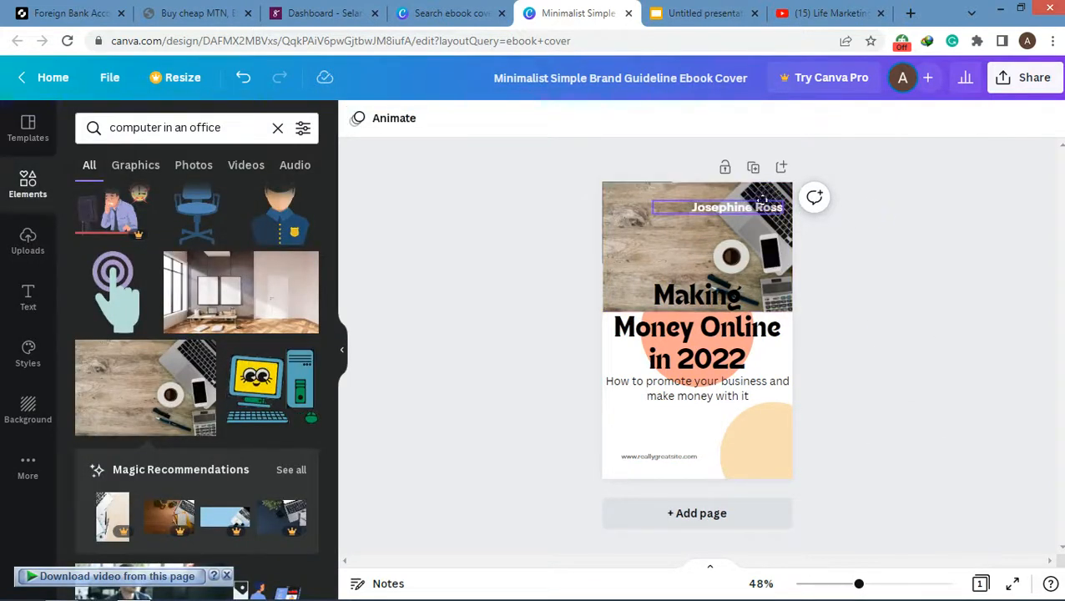
pyautogui.moveTo(762, 200); pyautogui.dragTo(773, 187)
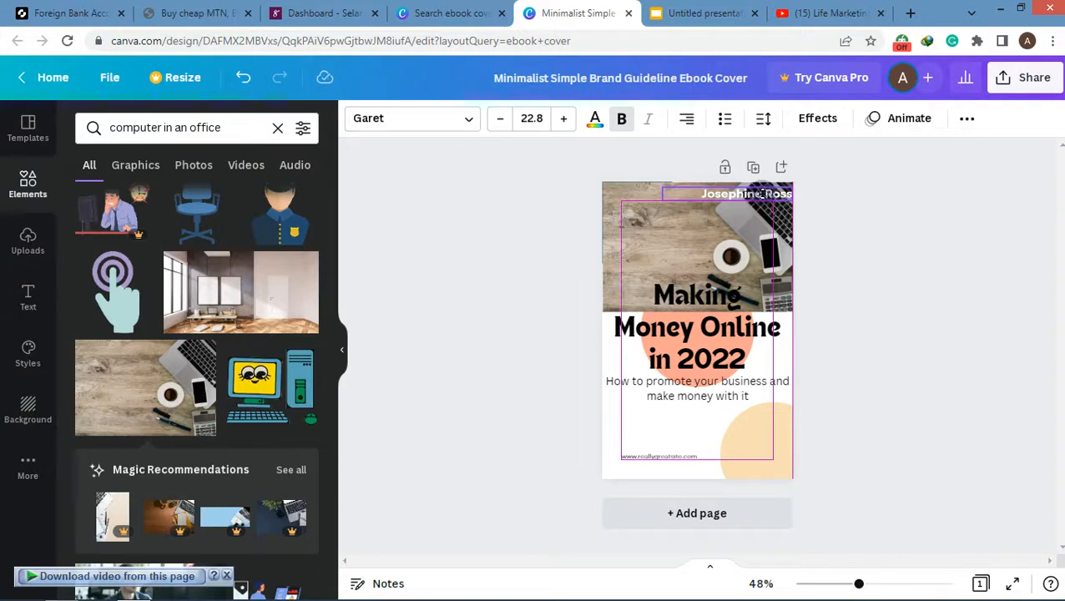
# - Delete the website address near the cover's bottom and stretch the desk photo down behind the title and subtitle
pyautogui.click(673, 452)
pyautogui.press('Delete')
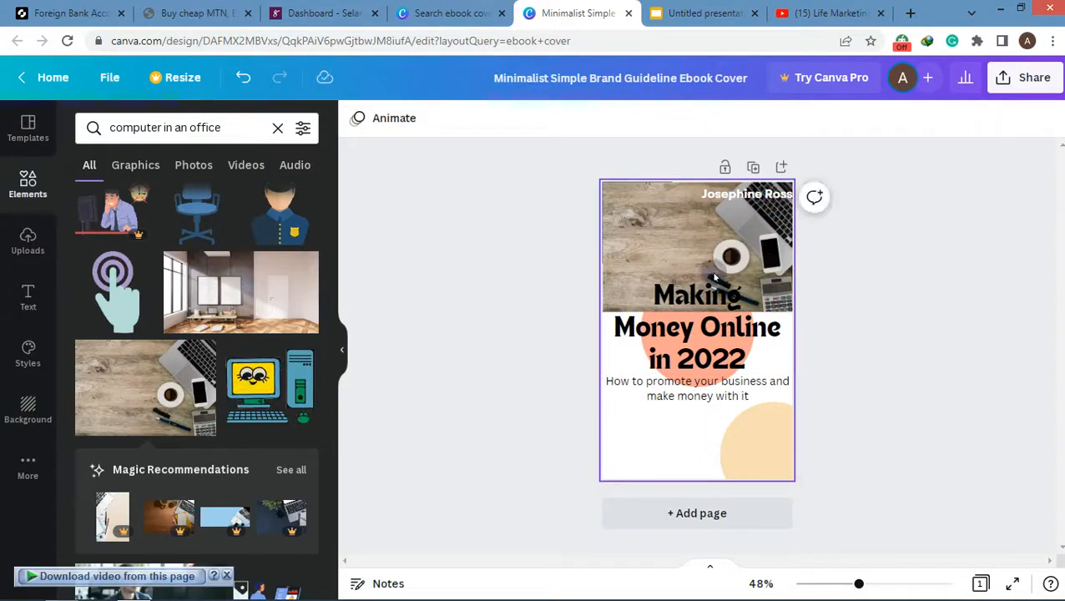
pyautogui.click(702, 305)
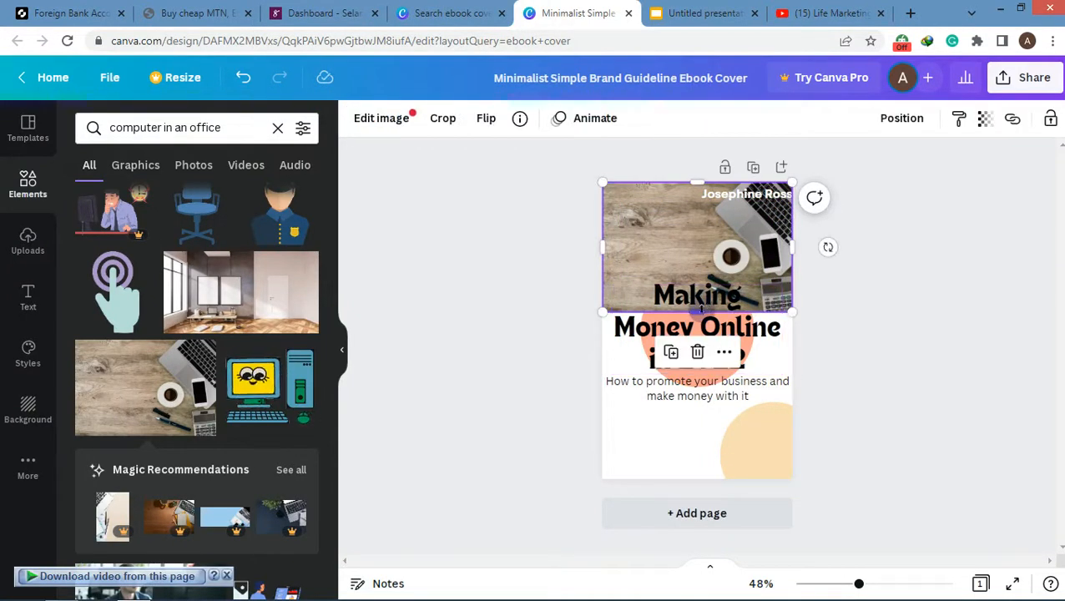
pyautogui.moveTo(700, 309); pyautogui.dragTo(700, 407)
# - Set the text colour of the subtitle "How to promote your business and make money with it" to white
pyautogui.click(697, 391)
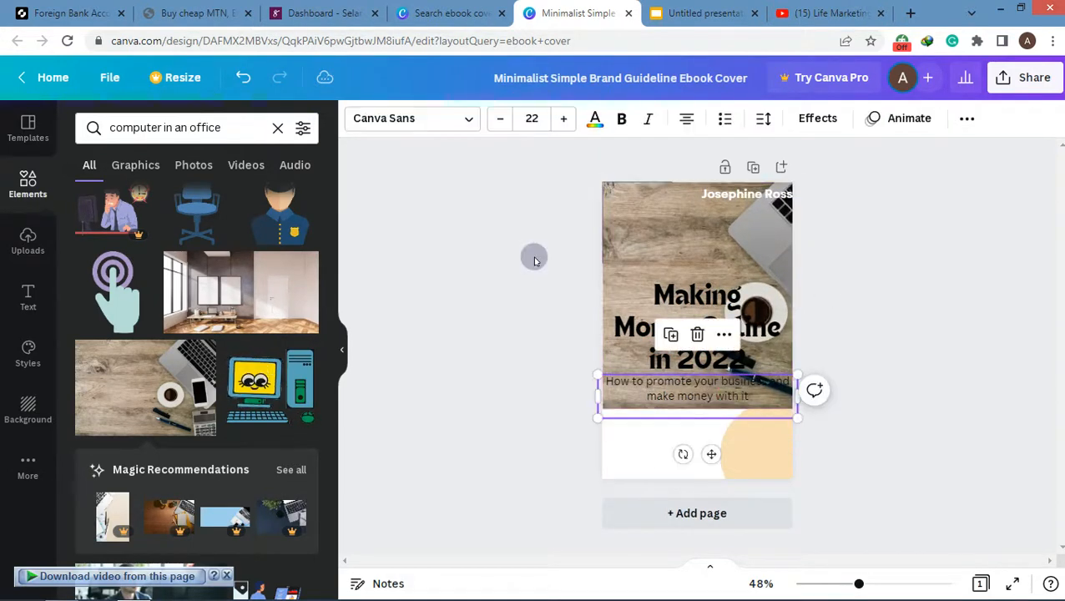
pyautogui.click(595, 119)
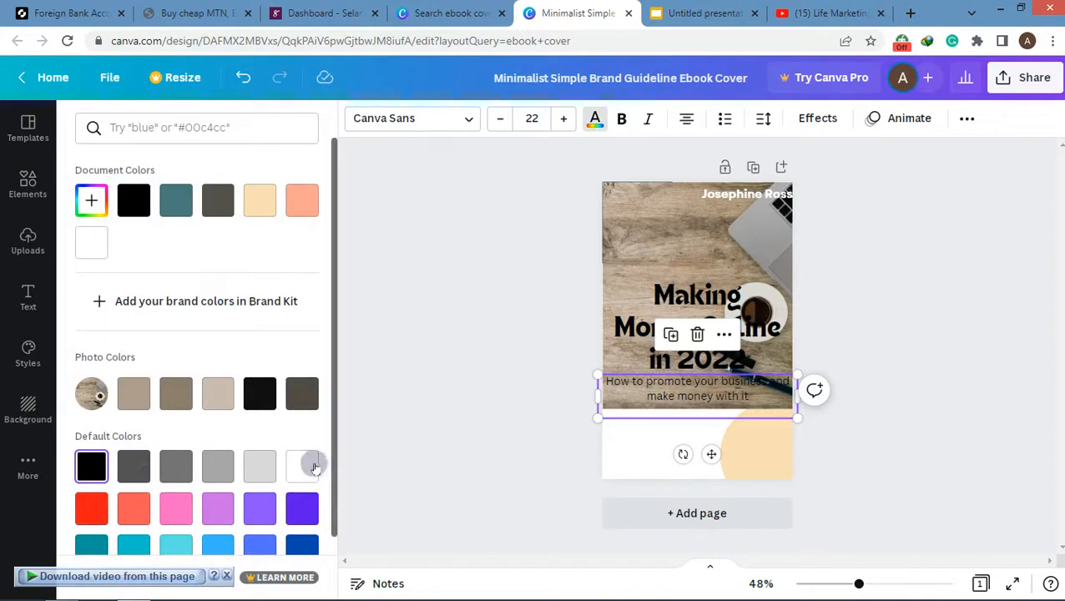
pyautogui.click(312, 467)
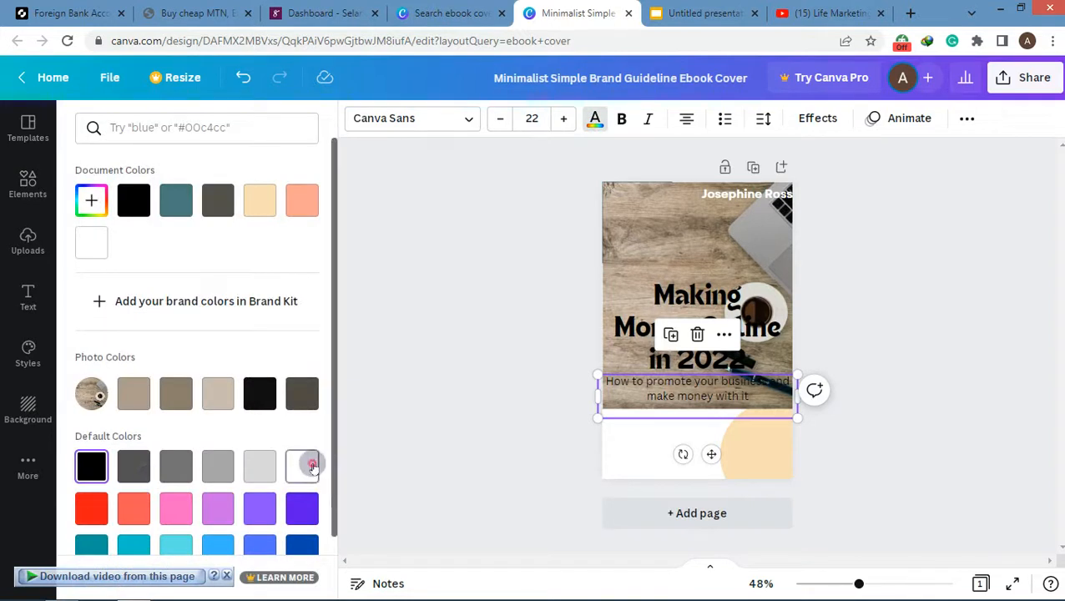
# - Try Agrandir Narrow Medium on the subtitle, and settle on the Agrandir Wide Medium font
pyautogui.click(469, 117)
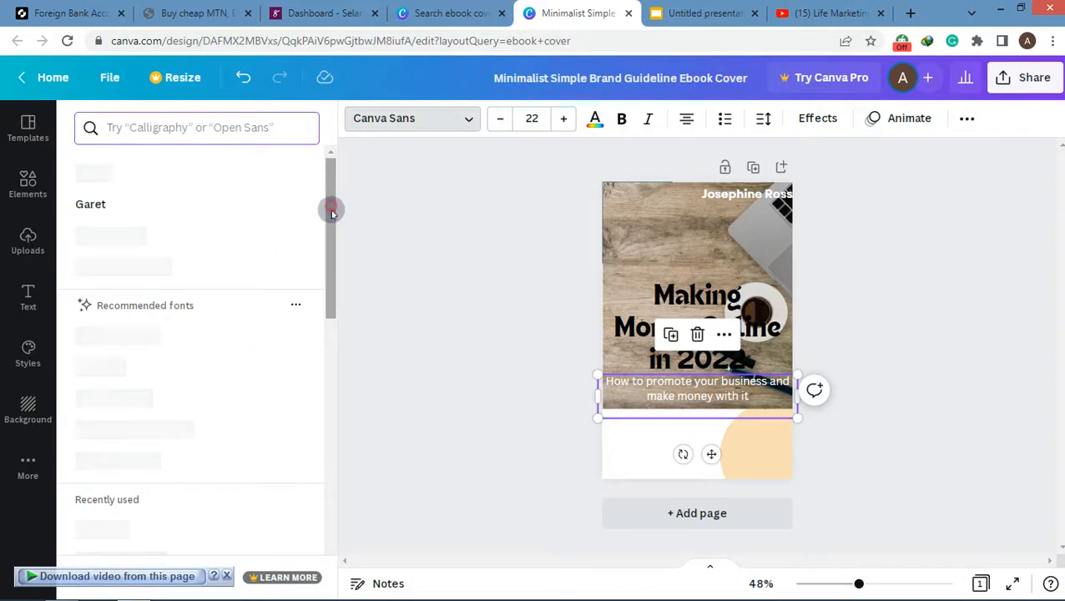
pyautogui.moveTo(330, 208); pyautogui.dragTo(331, 336)
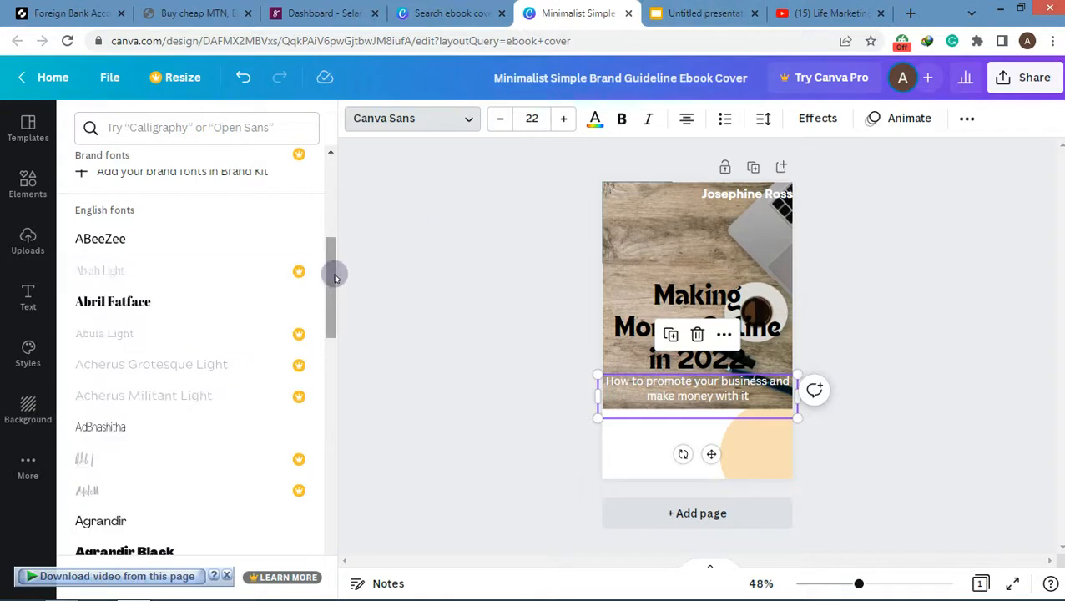
pyautogui.moveTo(331, 267); pyautogui.dragTo(333, 381)
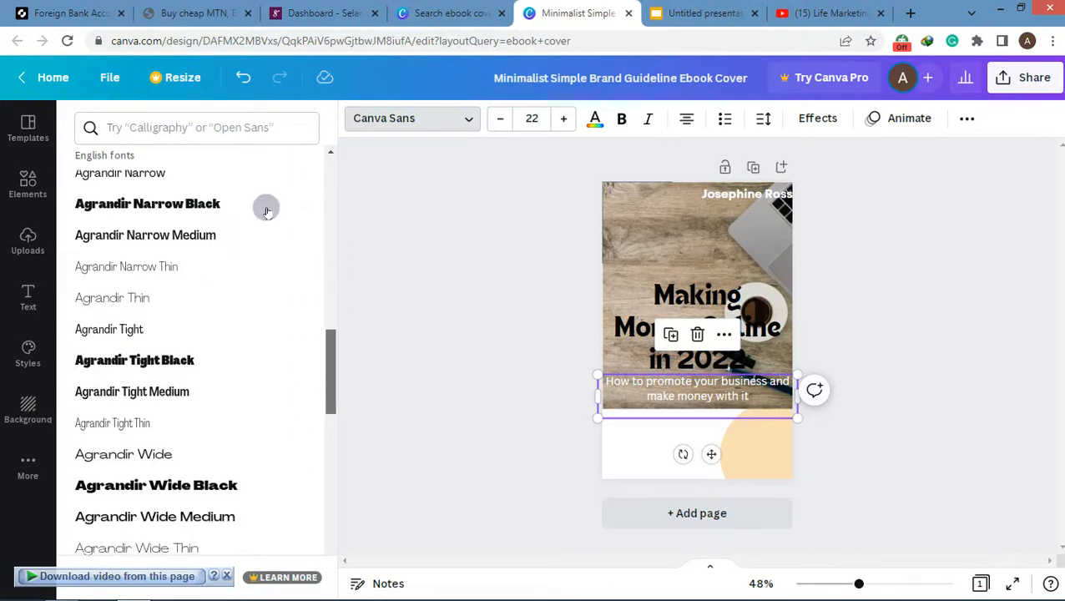
pyautogui.click(245, 235)
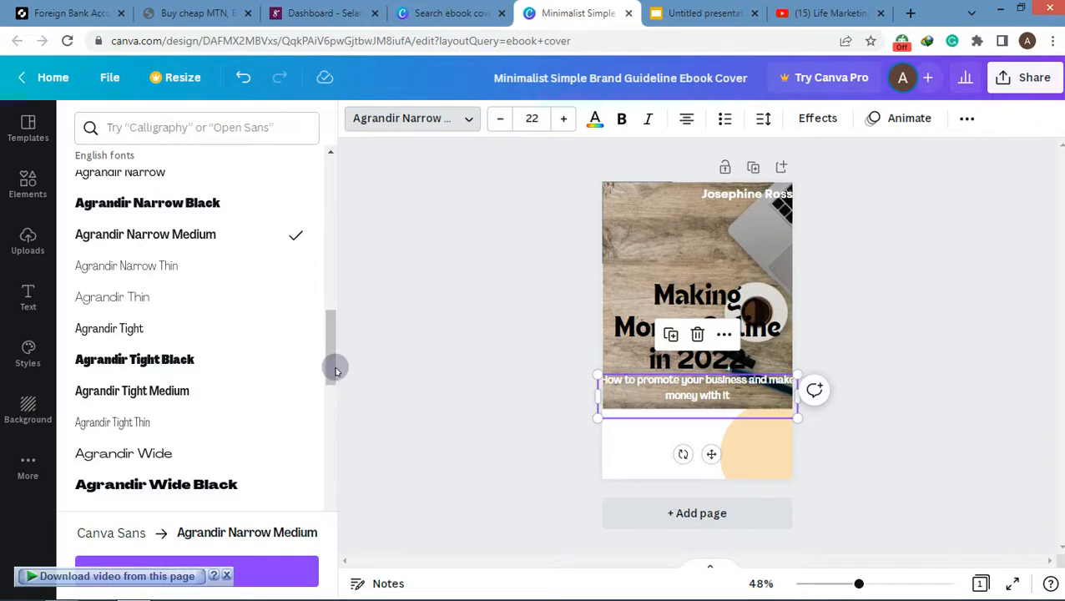
pyautogui.moveTo(336, 366)
pyautogui.mouseDown()
pyautogui.moveTo(334, 397)
pyautogui.moveTo(333, 382)
pyautogui.mouseUp()
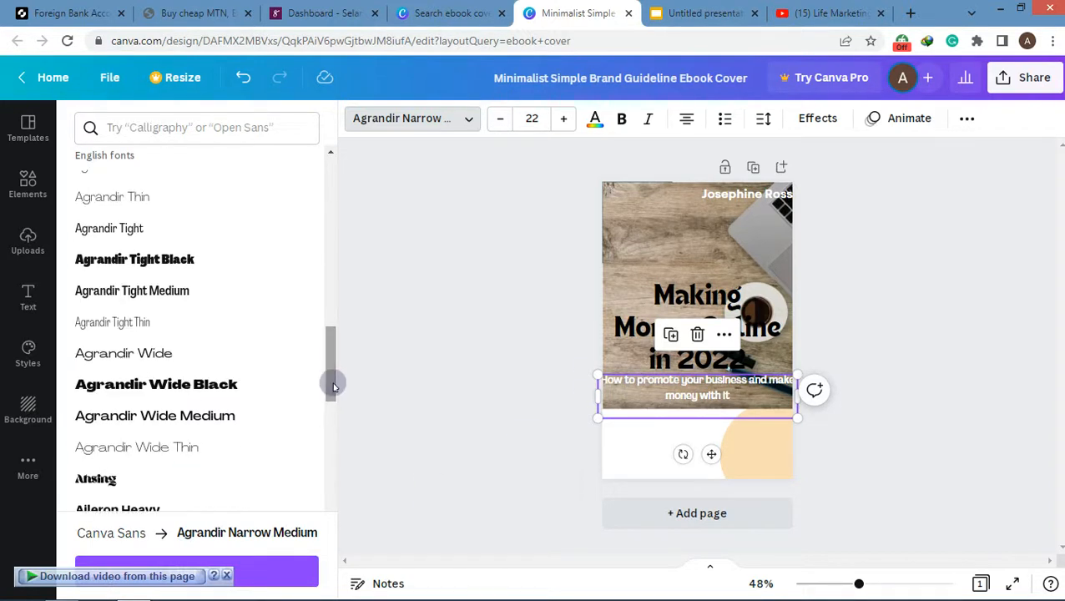
pyautogui.click(244, 412)
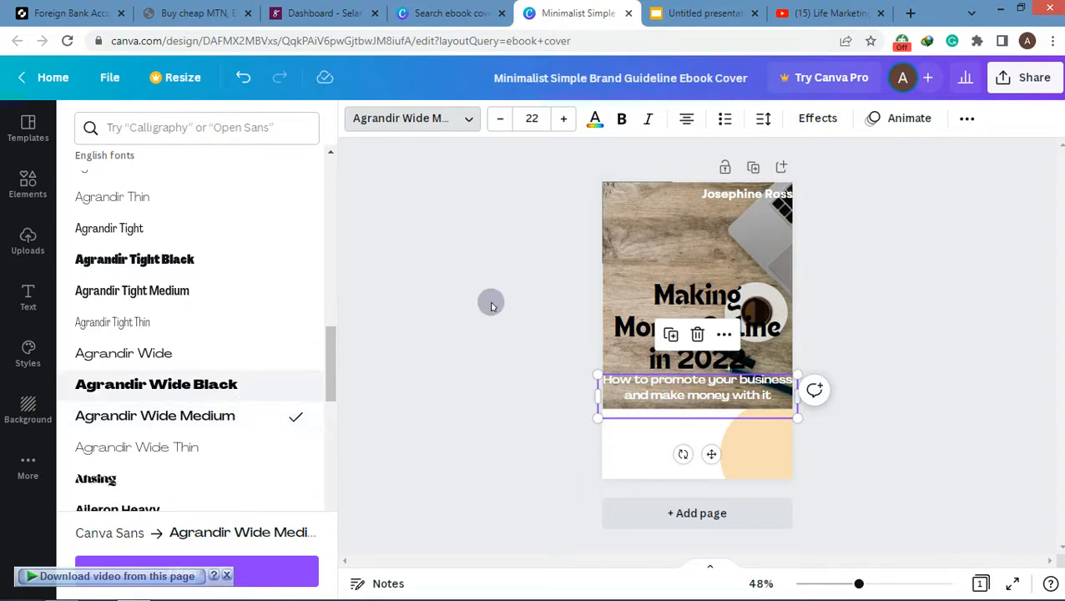
# - Try to change the font of the title "Making Money Online in 2022" to Agrandir Wide Black
pyautogui.press('Tab')
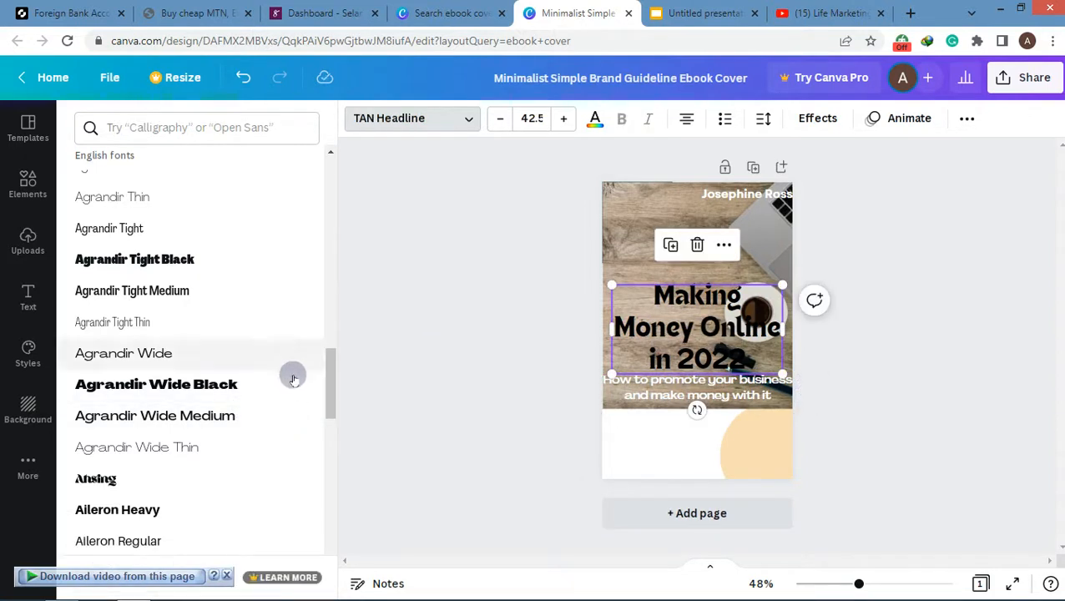
pyautogui.click(245, 385)
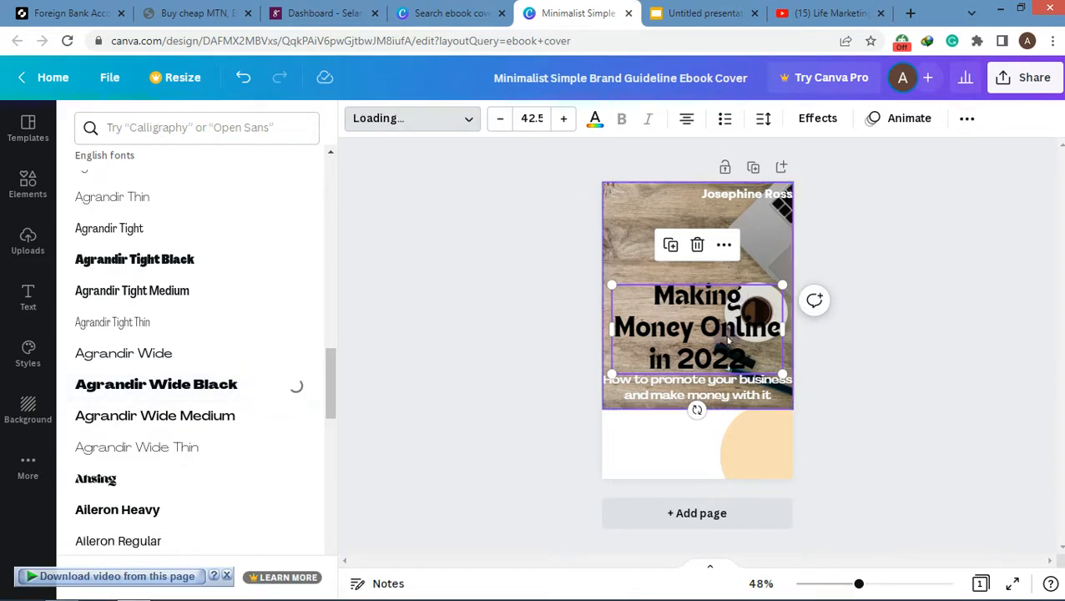
pyautogui.click(745, 406)
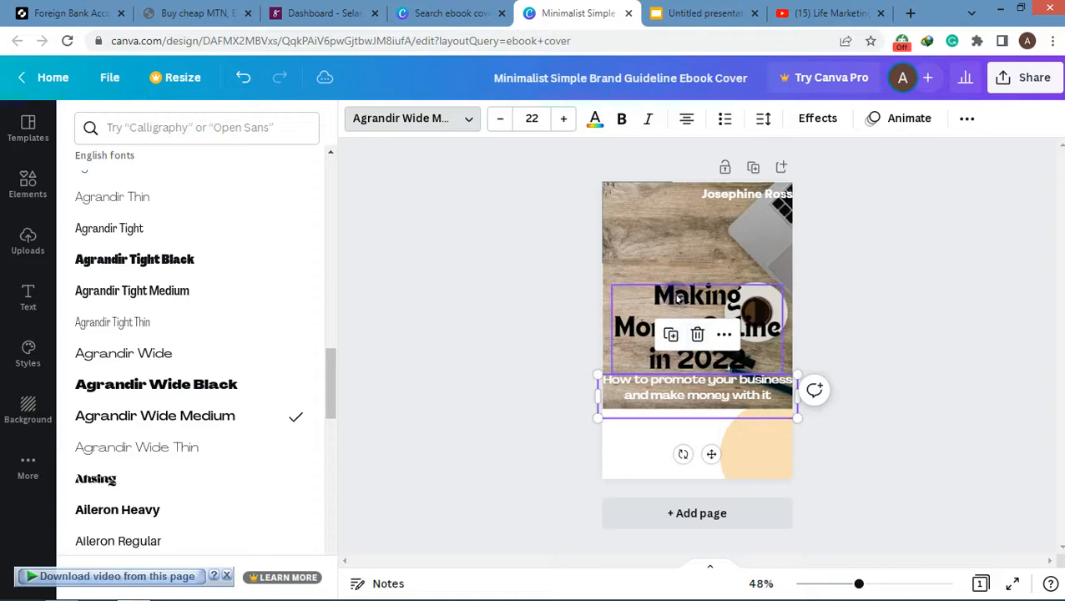
# - Stretch the desk photo down to the page's bottom edge so it fills the cover, and nudge the author name slightly lower
pyautogui.click(709, 407)
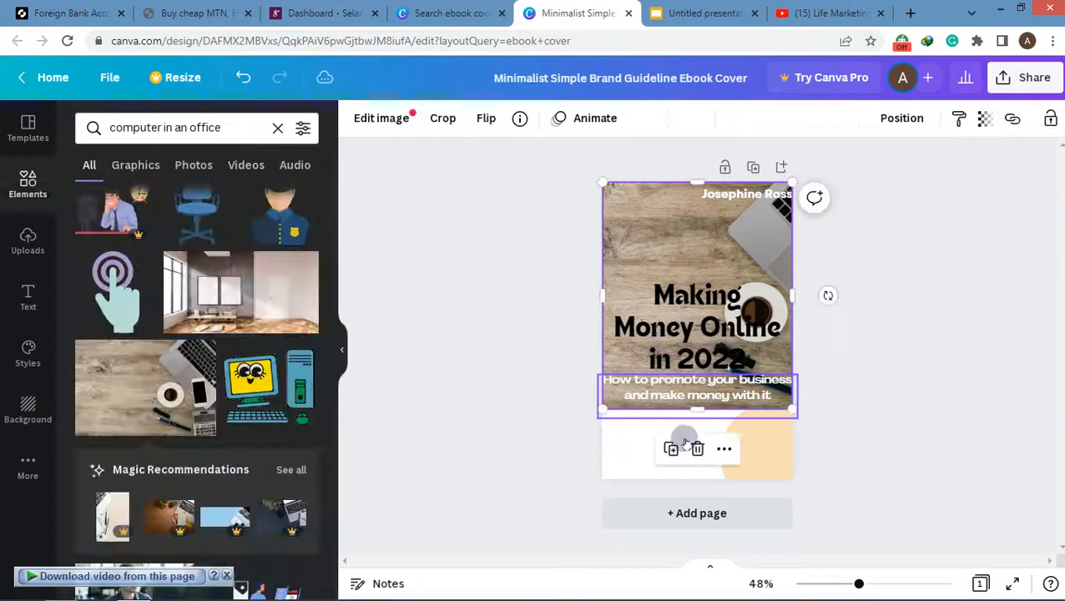
pyautogui.moveTo(700, 409); pyautogui.dragTo(701, 497)
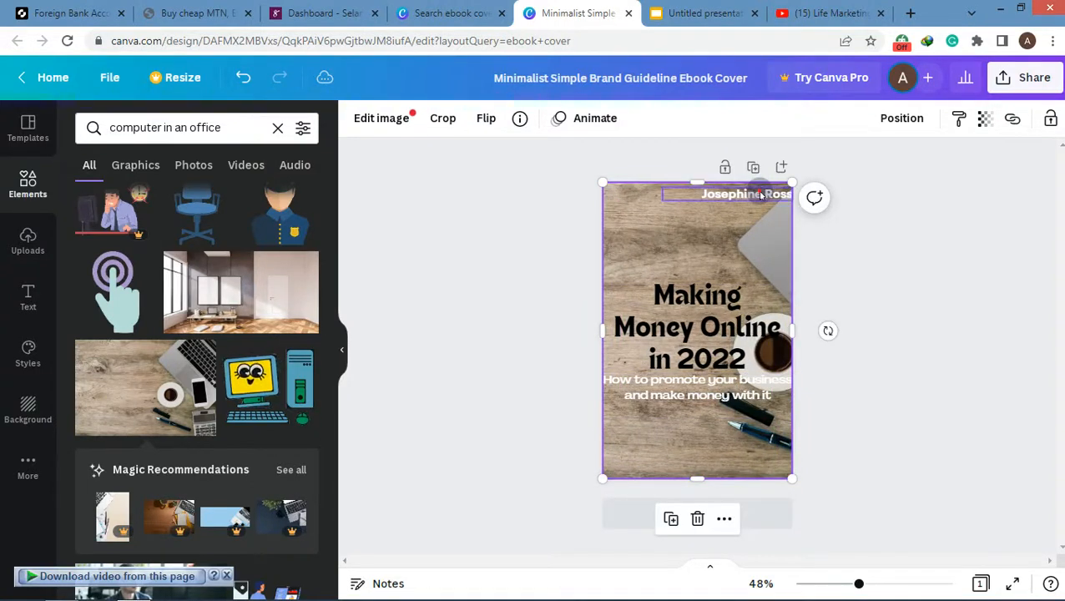
pyautogui.moveTo(761, 195); pyautogui.dragTo(761, 200)
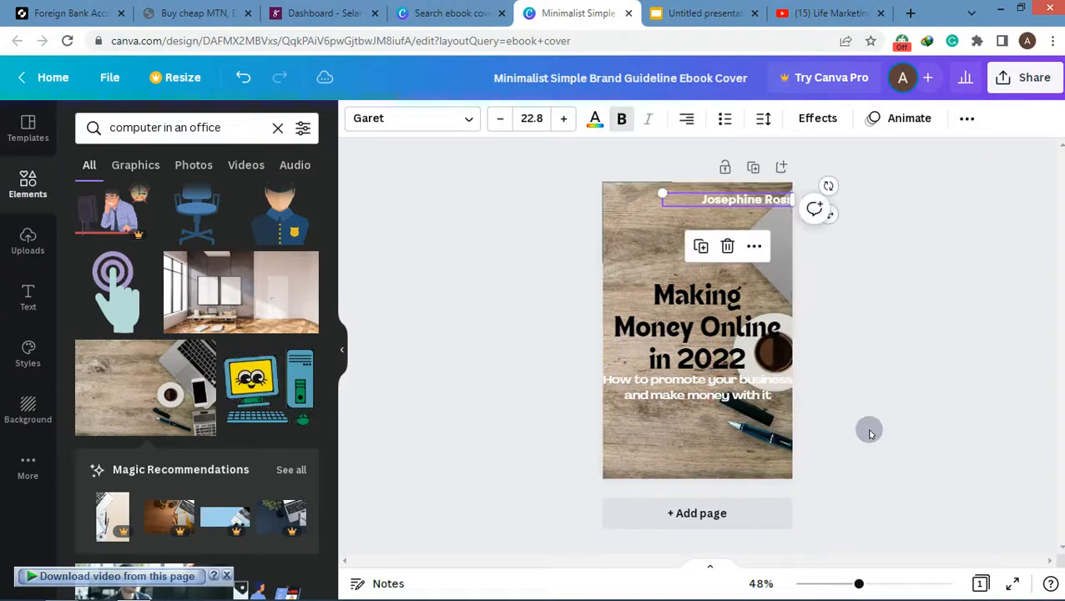
pyautogui.click(607, 489)
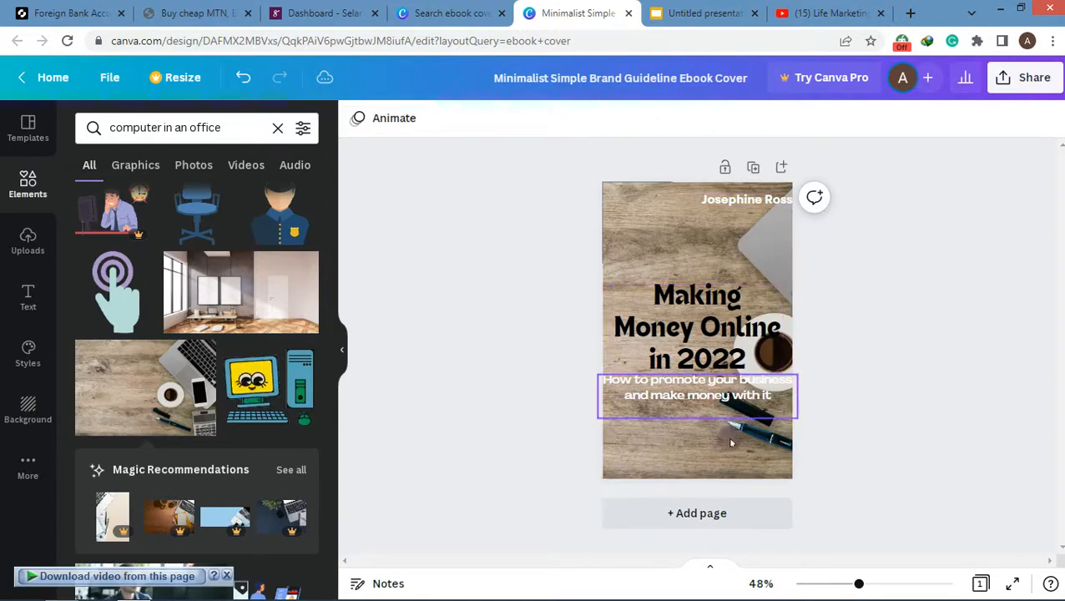
# - Download the cover as a PNG at size 1 and request the file again through the fallback download link
pyautogui.click(1025, 77)
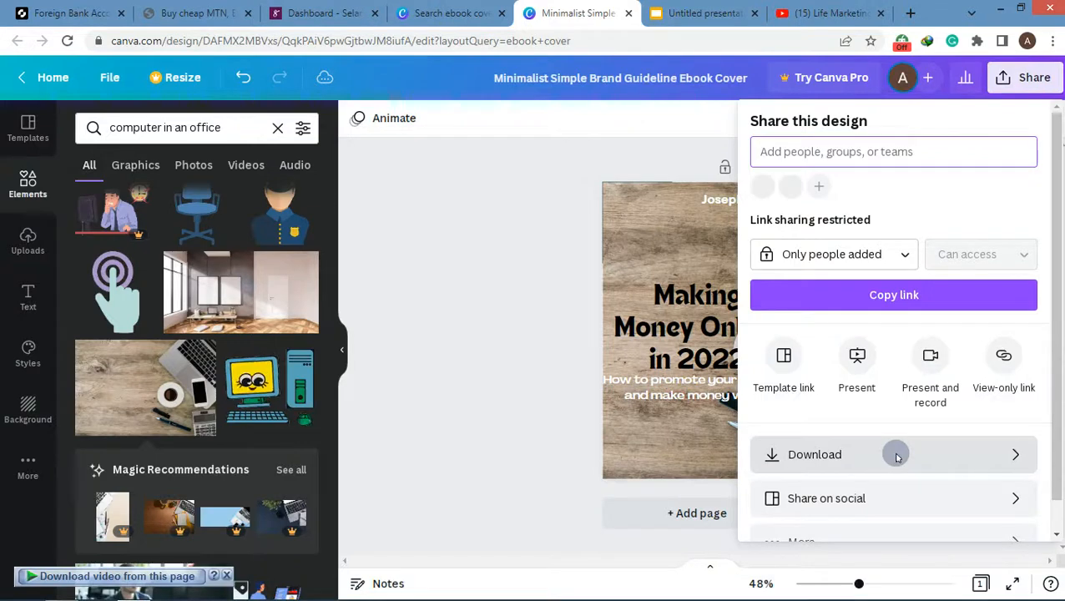
pyautogui.click(896, 454)
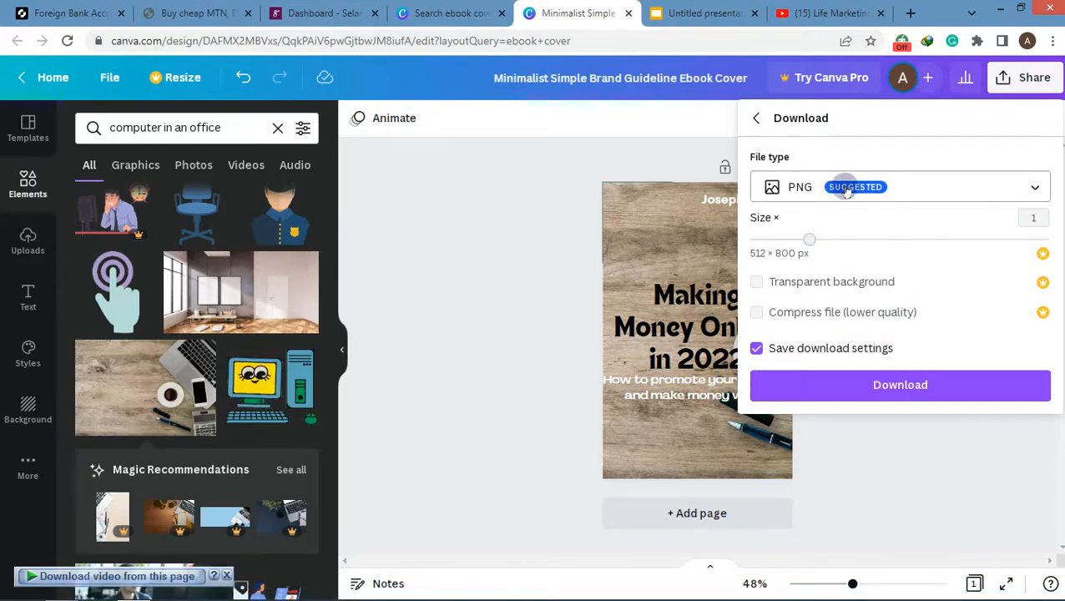
pyautogui.click(847, 190)
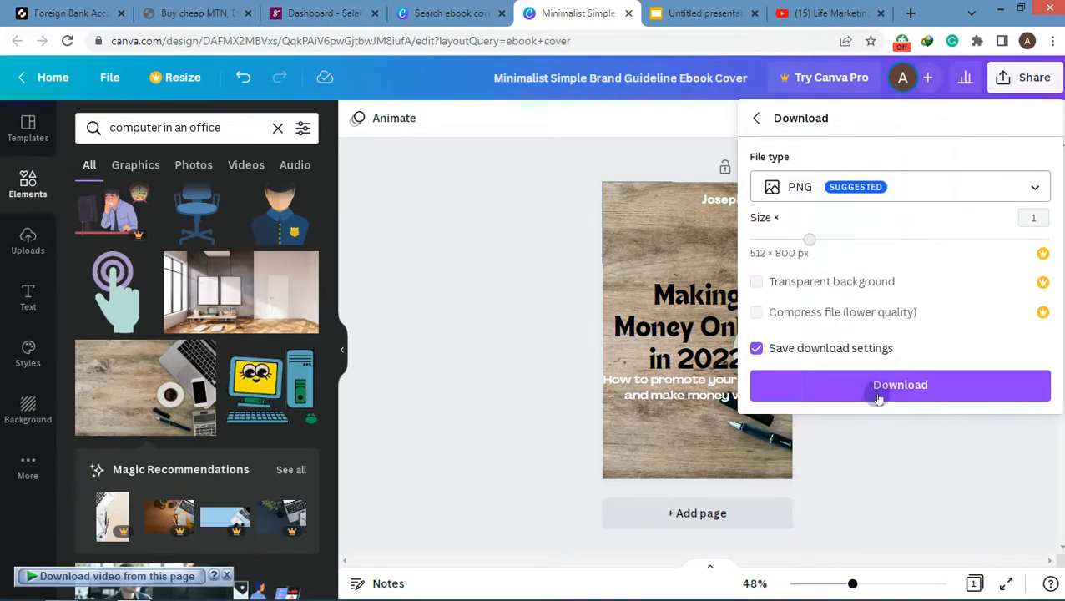
pyautogui.click(900, 391)
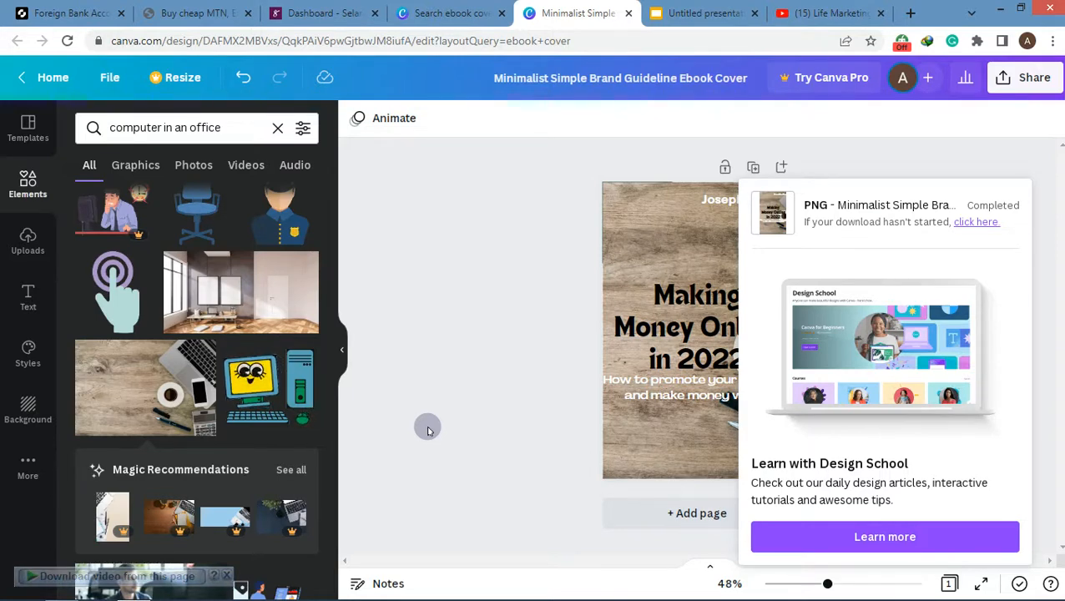
pyautogui.click(976, 223)
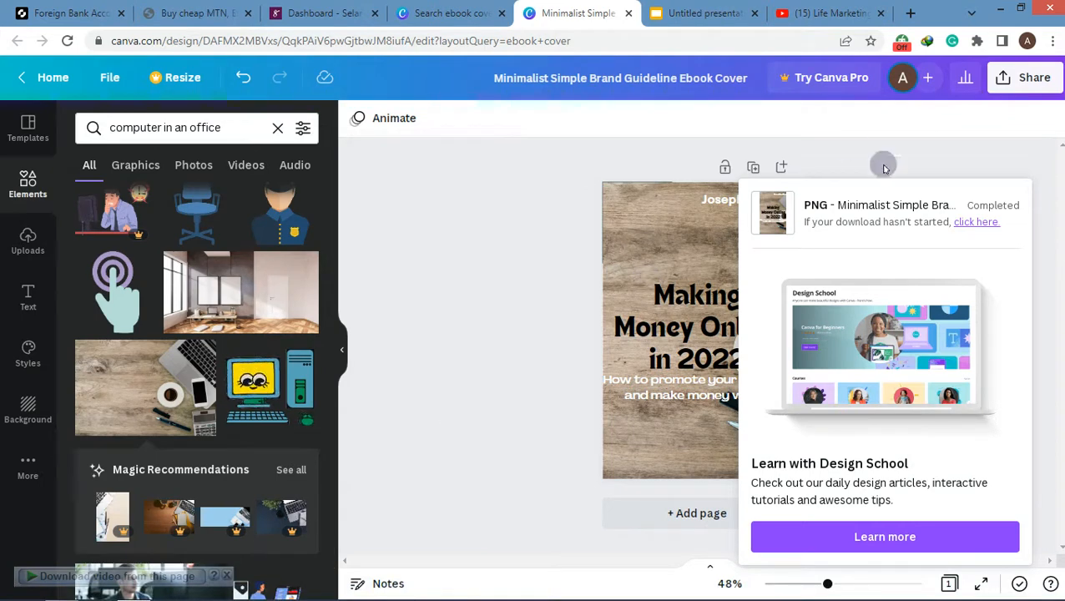
pyautogui.click(973, 223)
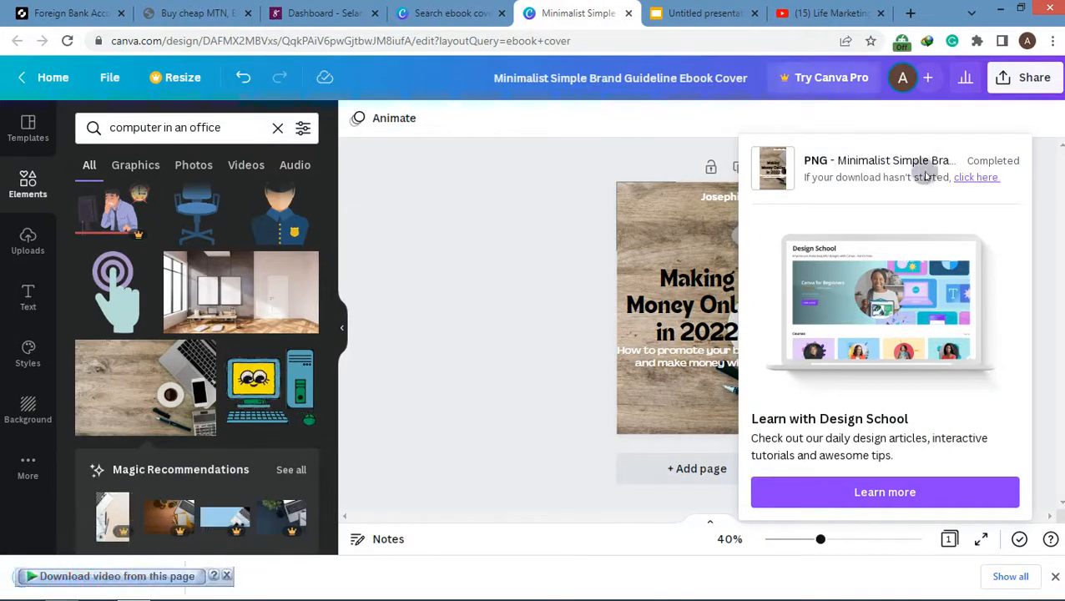
# - Export the ebook cover again, trying PDF Print and settling on PDF Standard as the file type
pyautogui.click(1017, 84)
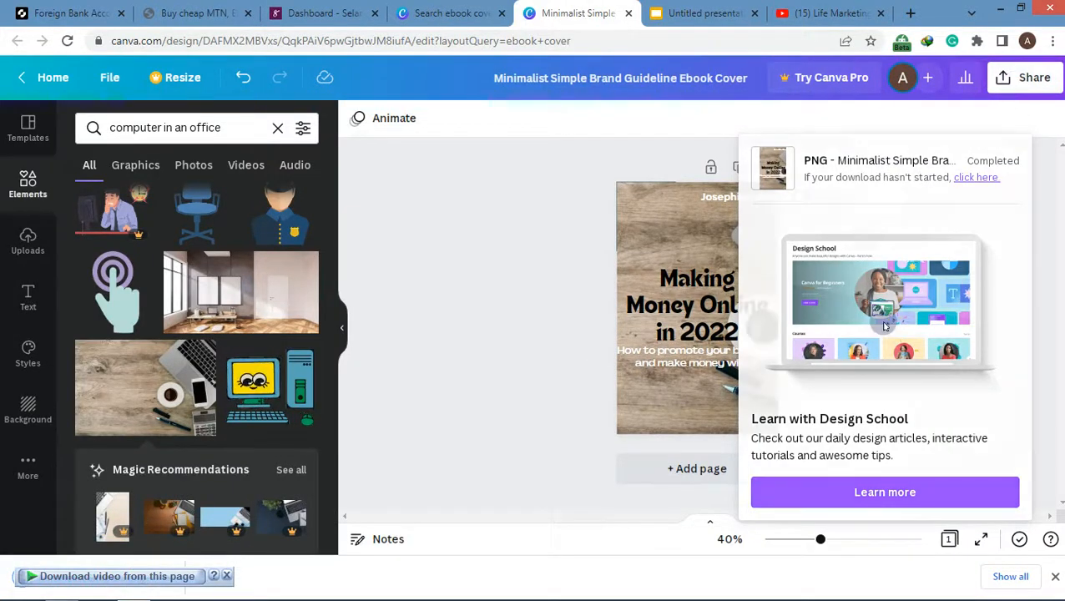
pyautogui.click(879, 457)
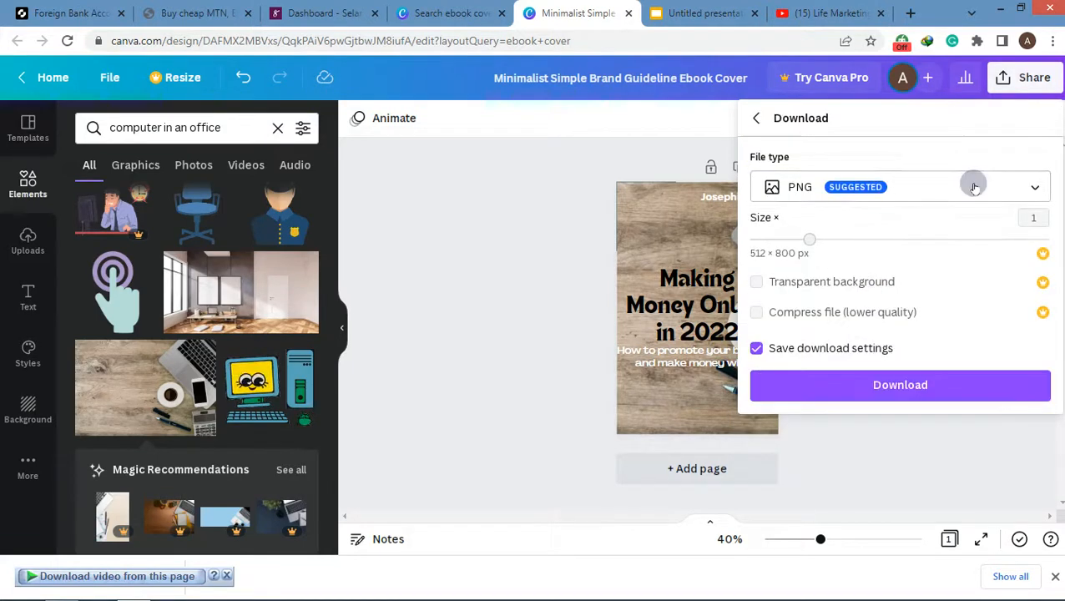
pyautogui.click(973, 185)
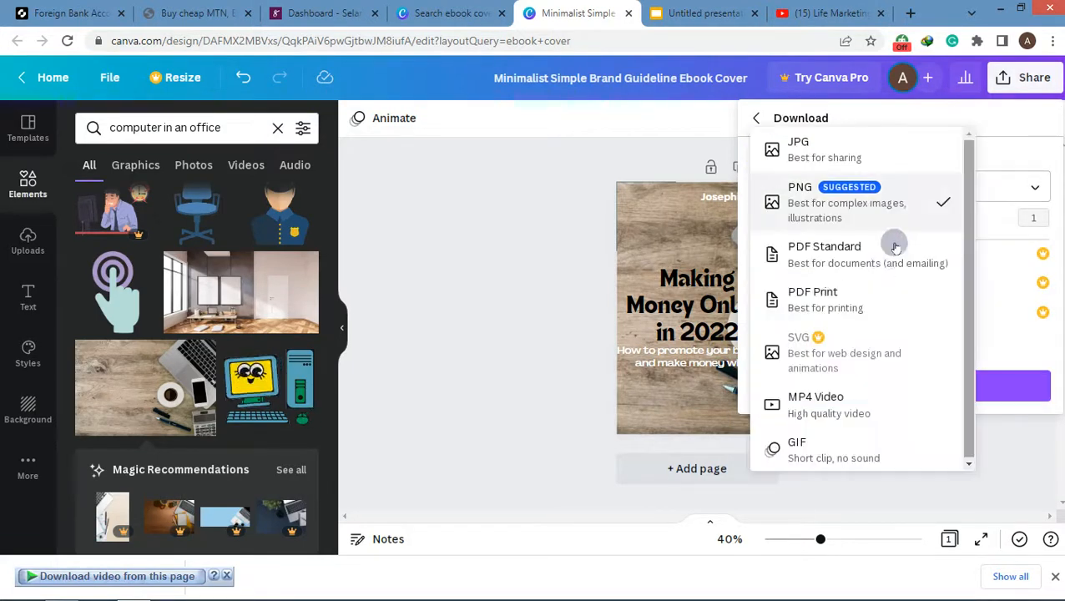
pyautogui.click(856, 285)
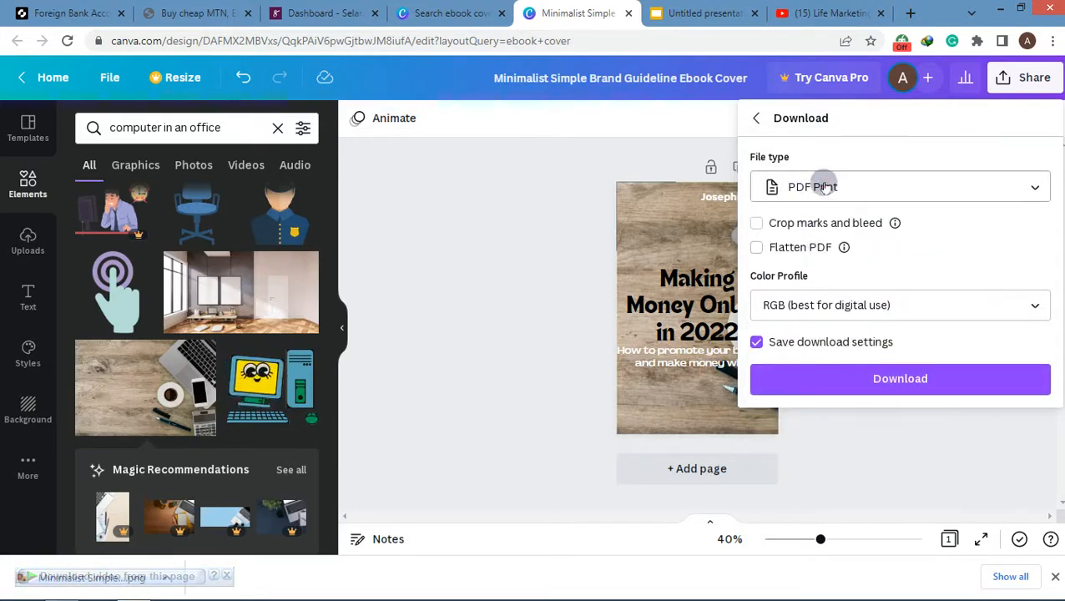
pyautogui.click(824, 187)
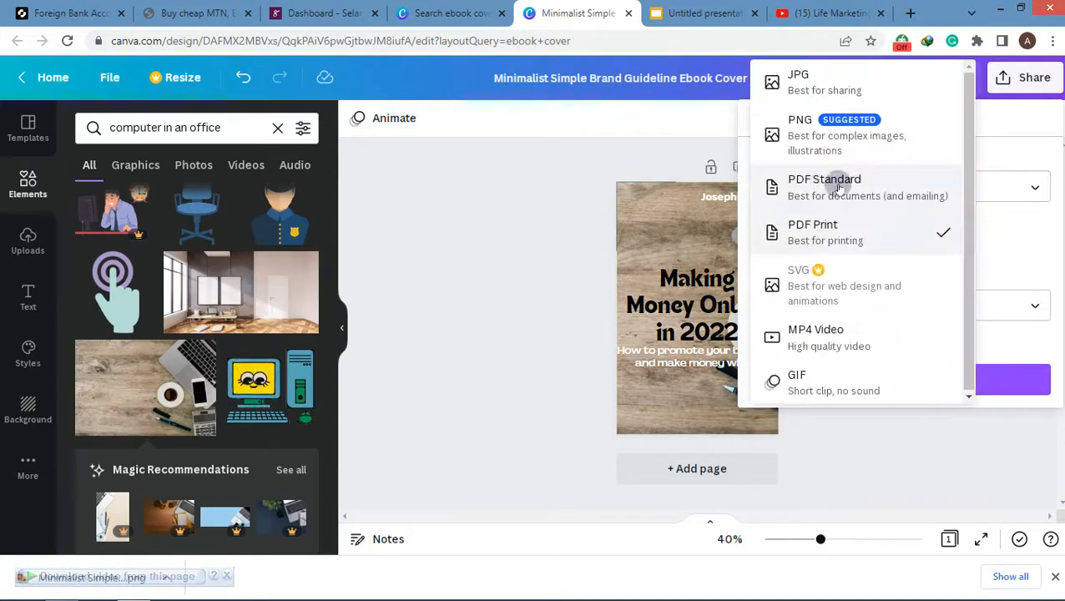
pyautogui.click(901, 192)
pyautogui.click(888, 302)
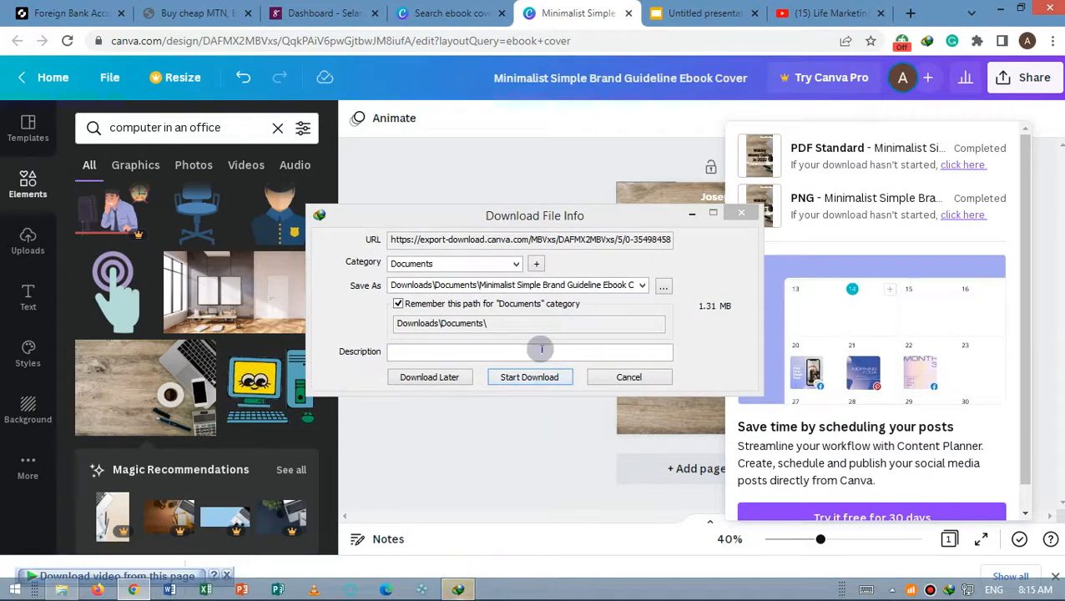
# - Start downloading the PDF into the Downloads\Documents folder and dismiss the download summary
pyautogui.click(575, 217)
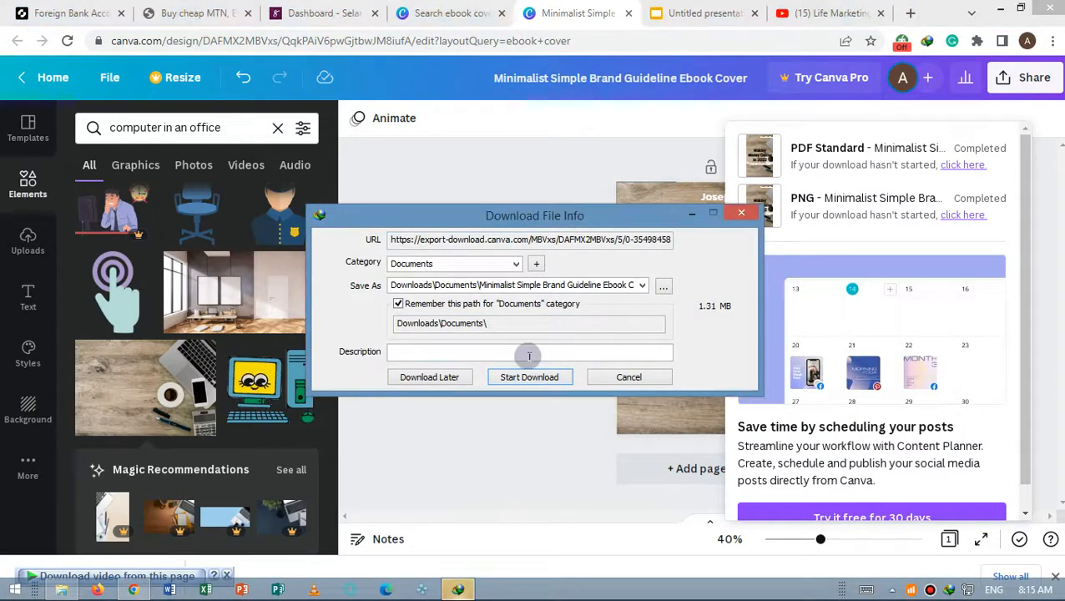
pyautogui.click(544, 378)
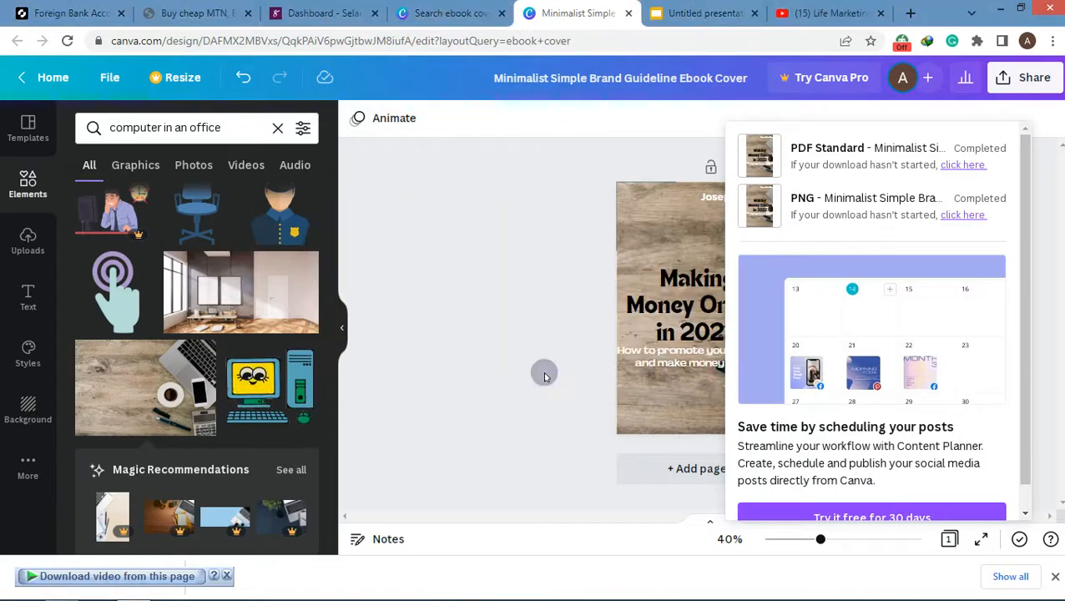
pyautogui.click(670, 357)
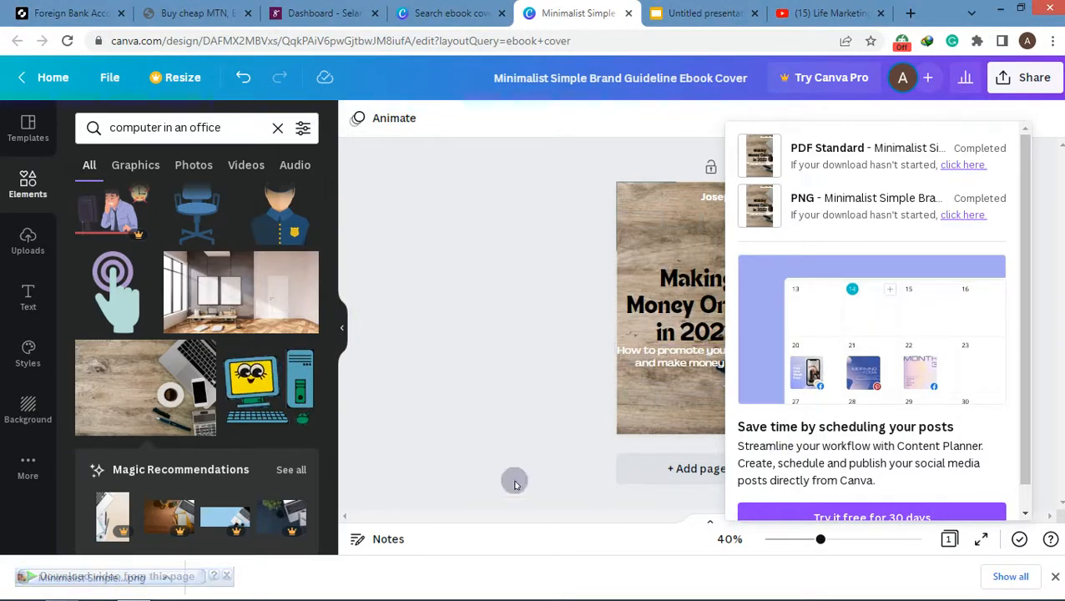
pyautogui.click(527, 443)
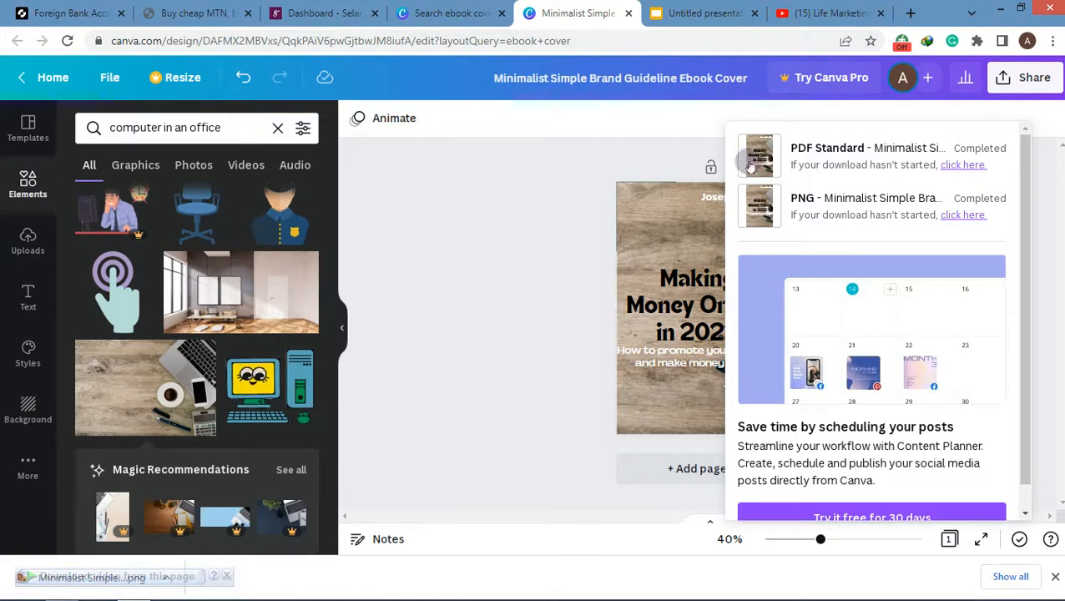
# - Switch to File Explorer's Downloads folder and view Minimalist Simple Brand Guideline Ebook Cover.png, and close the image viewer
pyautogui.moveTo(259, 593)
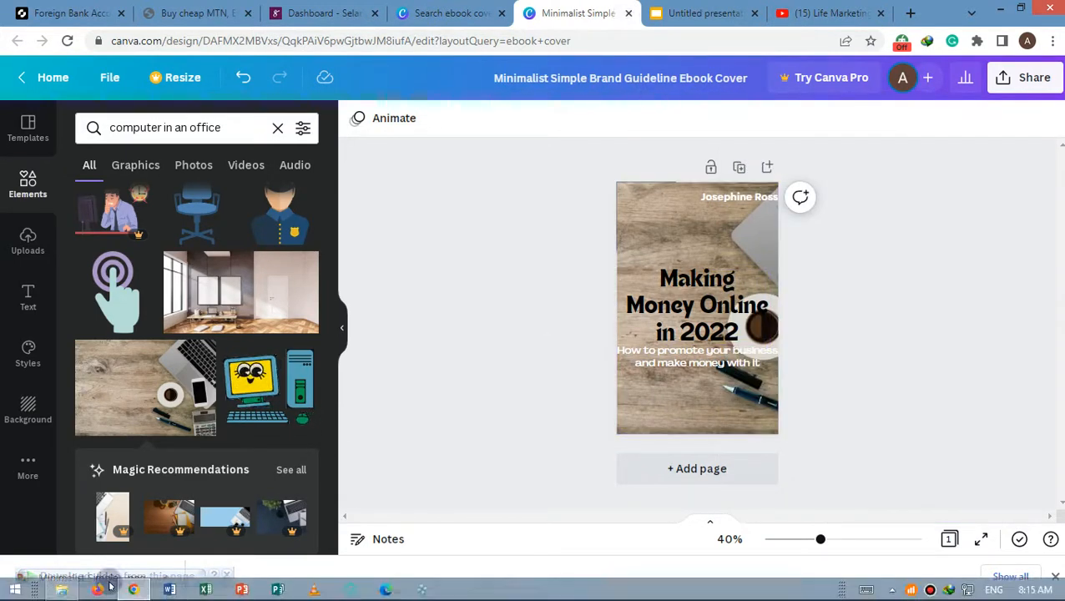
pyautogui.click(63, 590)
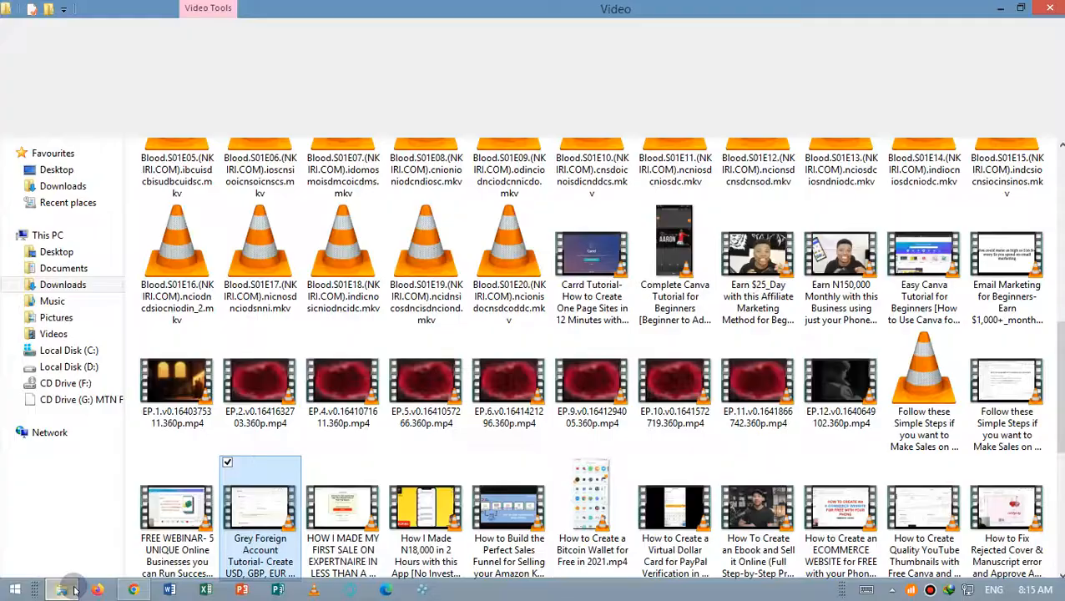
pyautogui.click(69, 286)
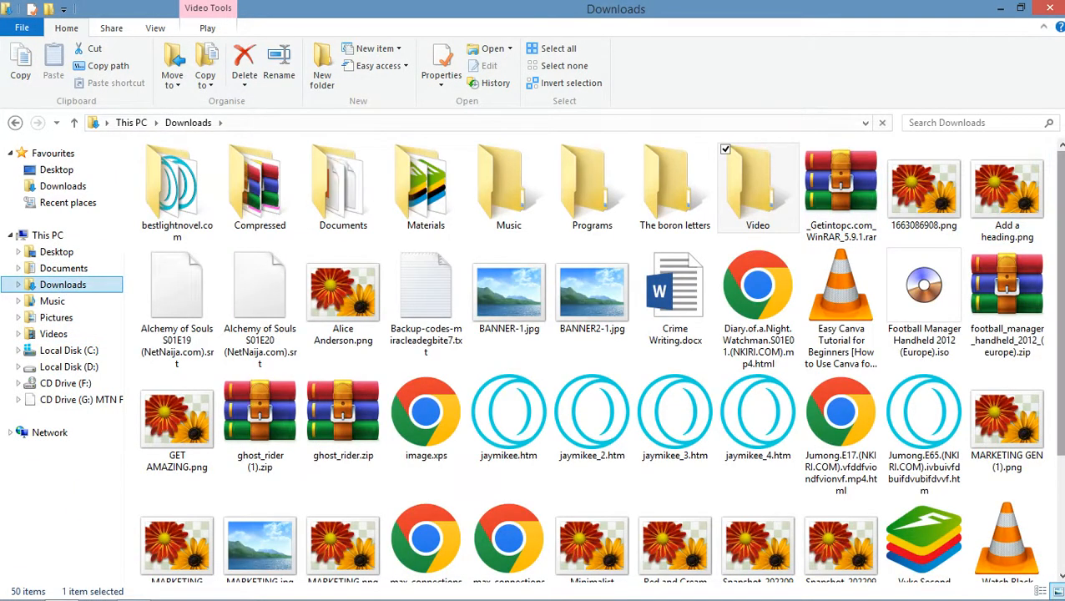
pyautogui.scroll(-3, 642, 562)
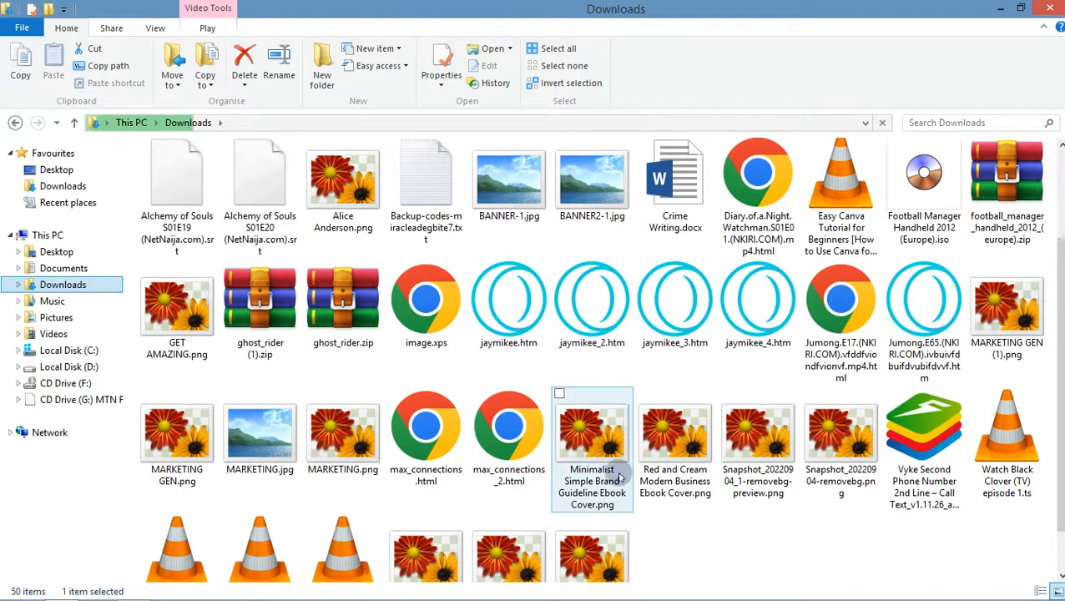
pyautogui.moveTo(607, 7)
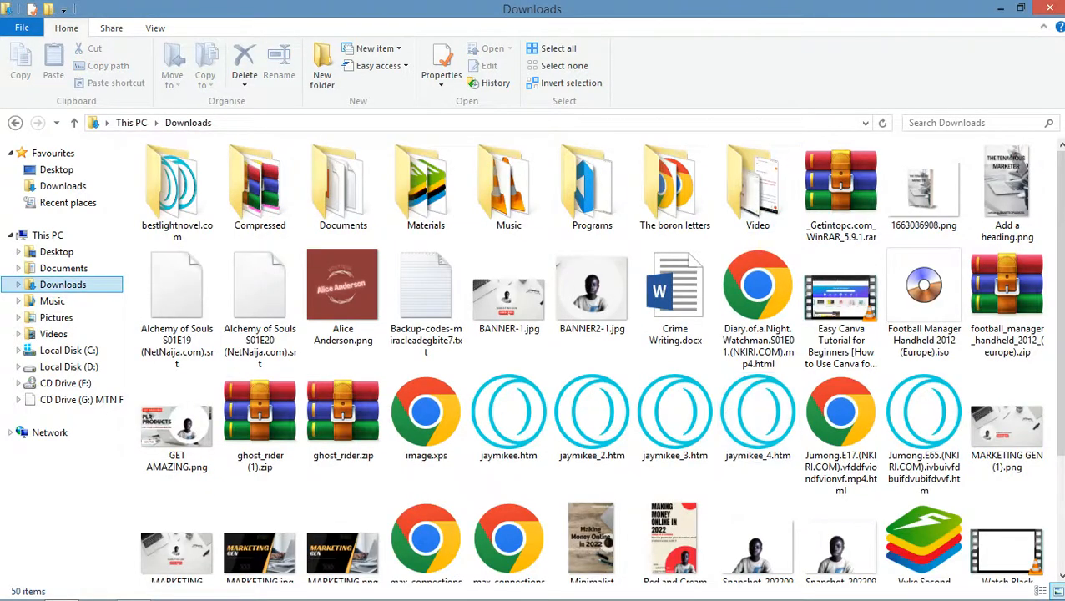
pyautogui.click(560, 503)
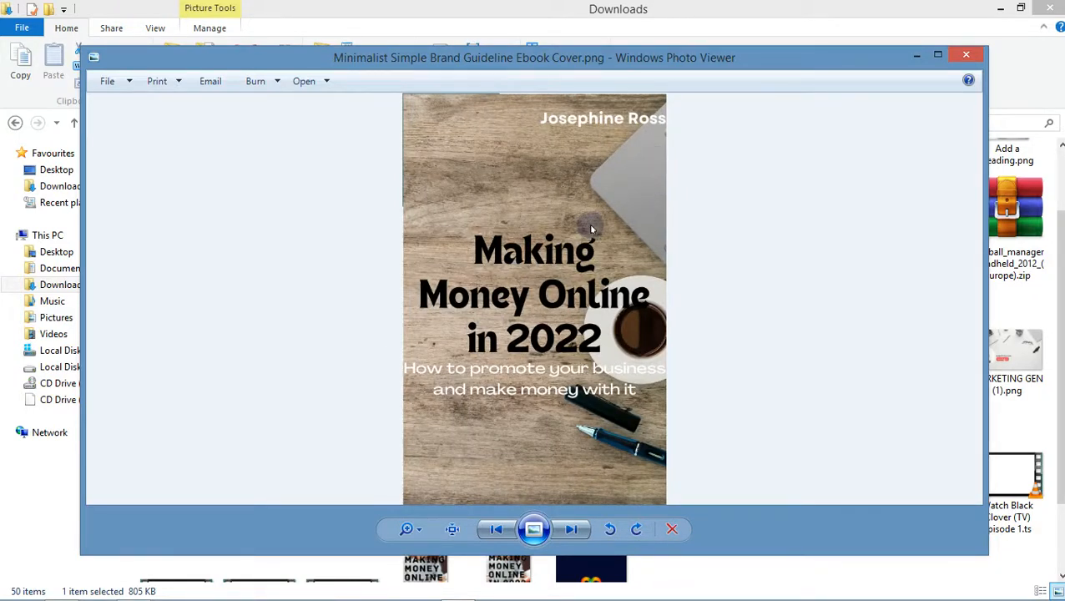
pyautogui.click(965, 55)
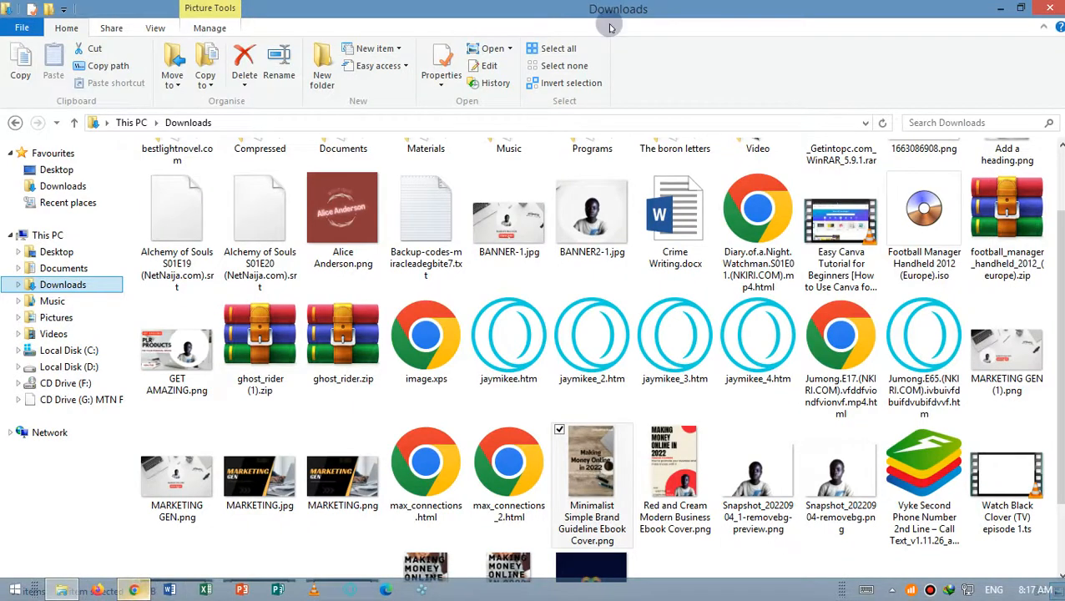
# - Return to Chrome, load diybookcovers.com in a new tab and open its 3D Mockups page
pyautogui.click(142, 590)
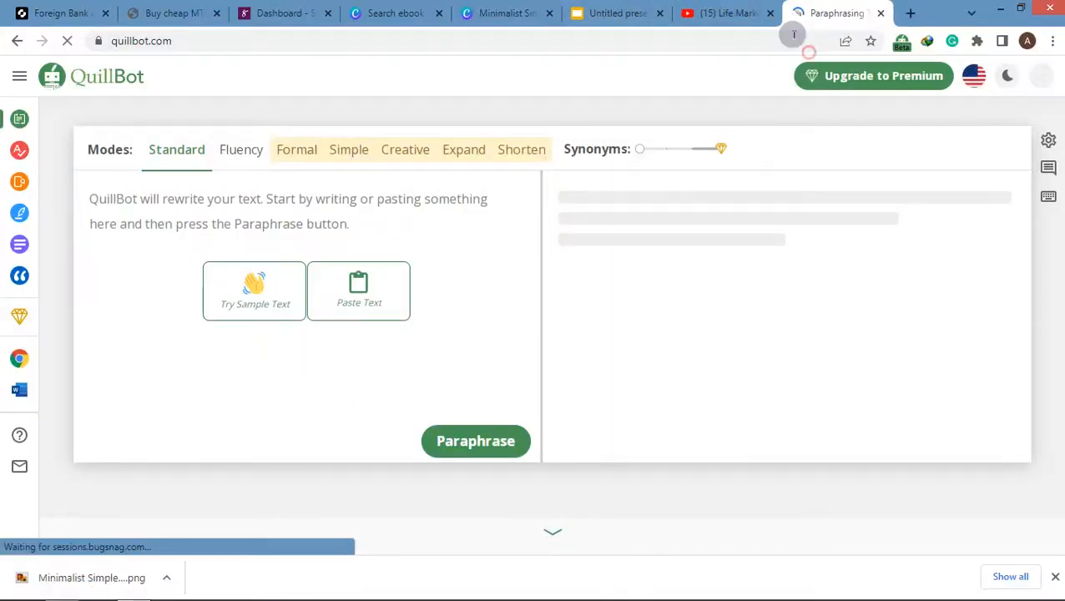
pyautogui.hotkey('ctrl', 't')
pyautogui.write('diy')
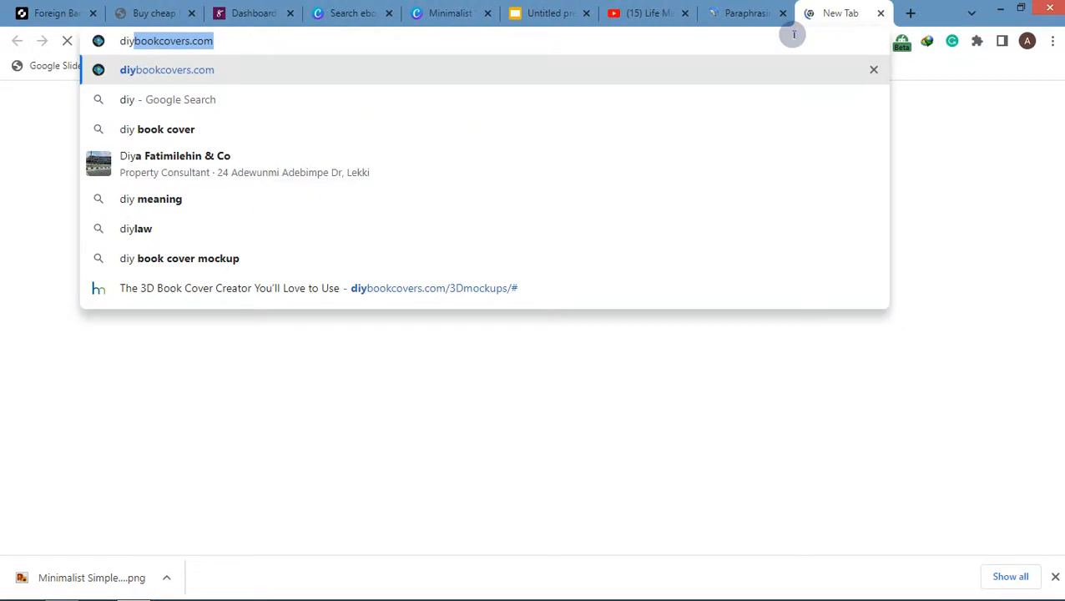
pyautogui.press('Return')
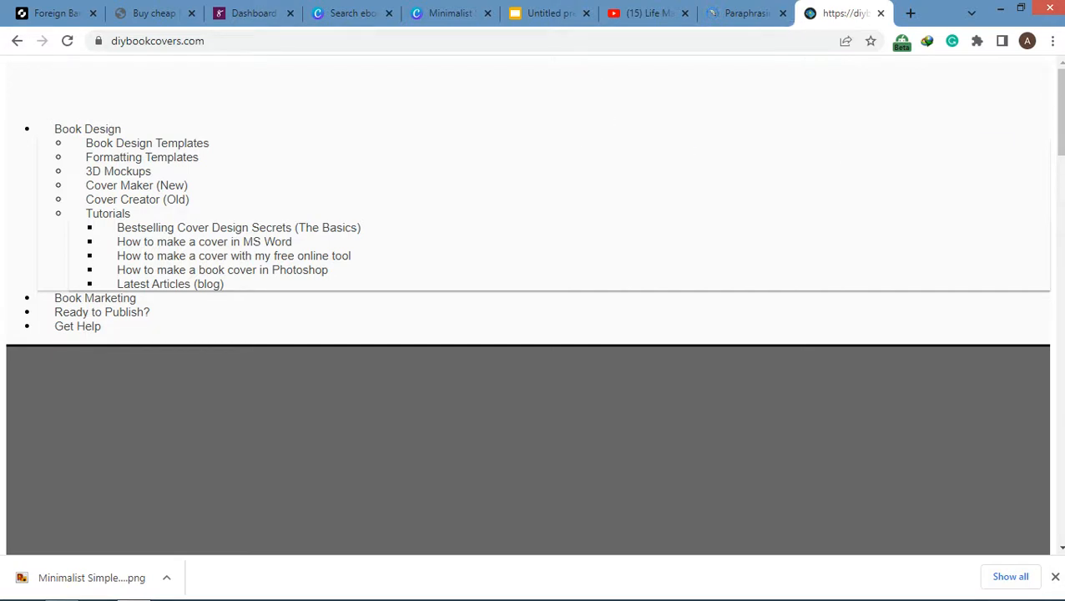
pyautogui.moveTo(1062, 146); pyautogui.dragTo(1062, 237)
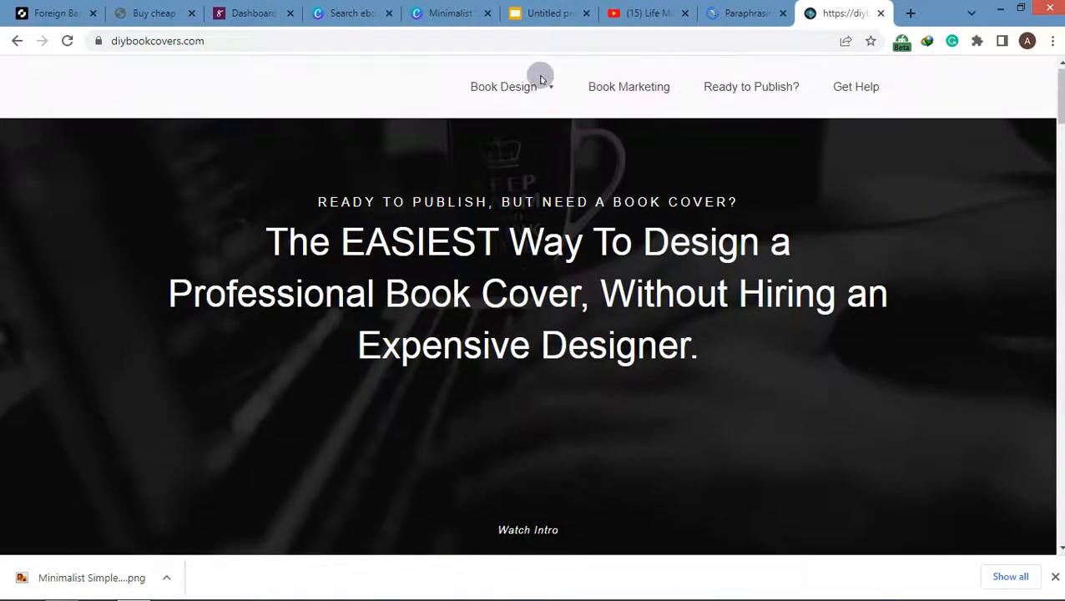
pyautogui.moveTo(512, 121)
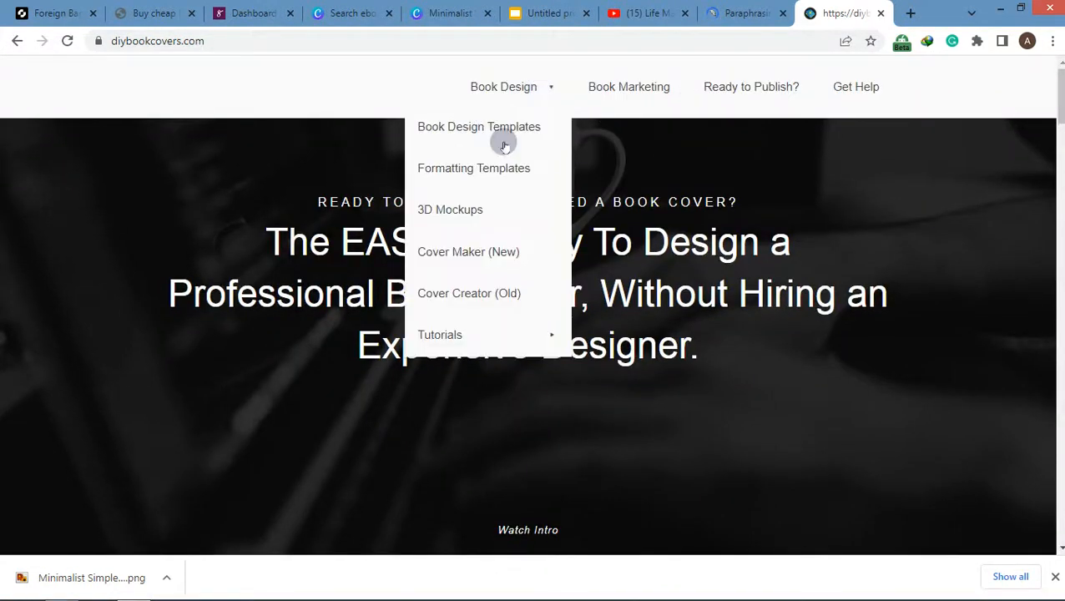
pyautogui.click(450, 211)
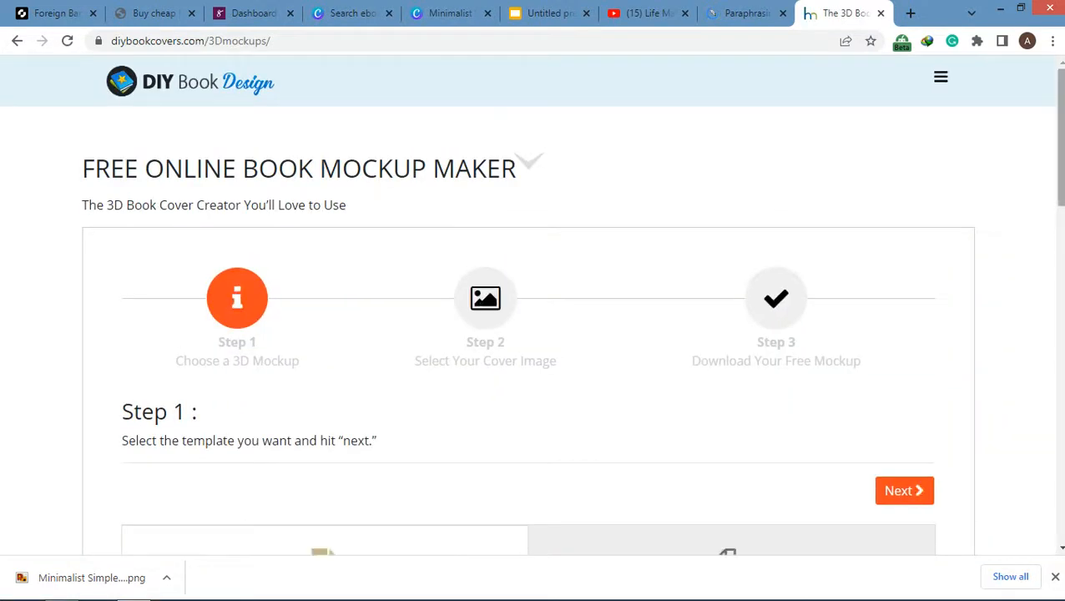
# - Choose the third single mockup in the first row, the upright book, and proceed to the cover image step
pyautogui.scroll(-7, 529, 158)
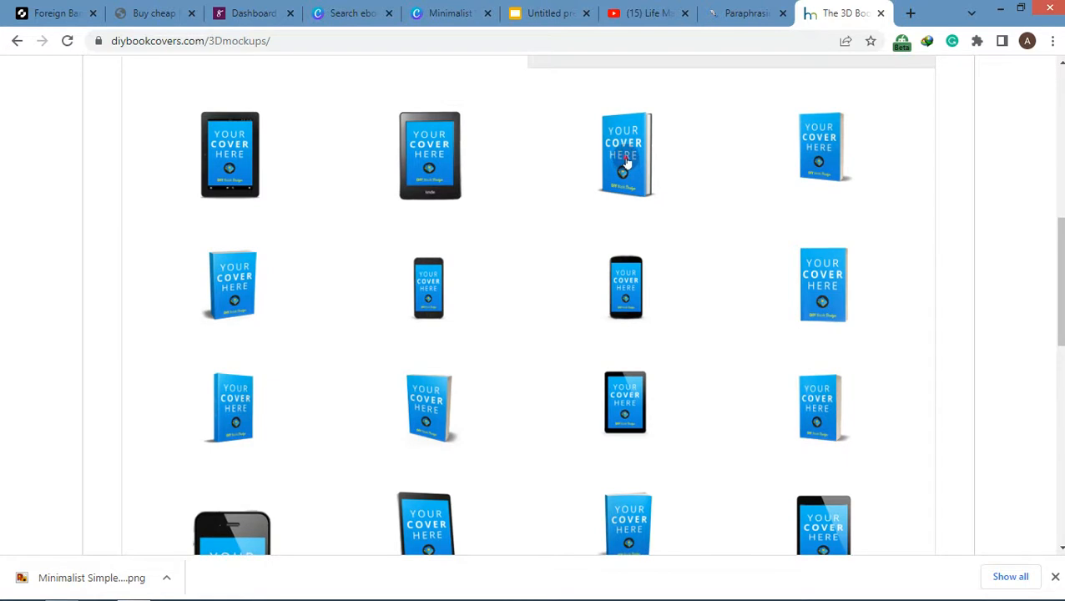
pyautogui.click(626, 163)
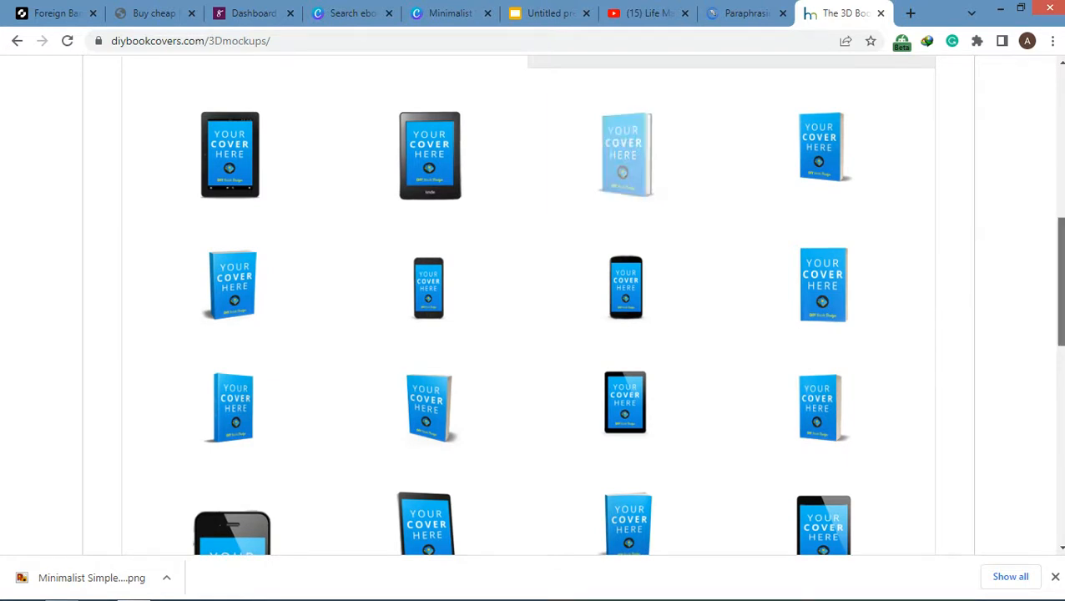
pyautogui.scroll(3, 529, 309)
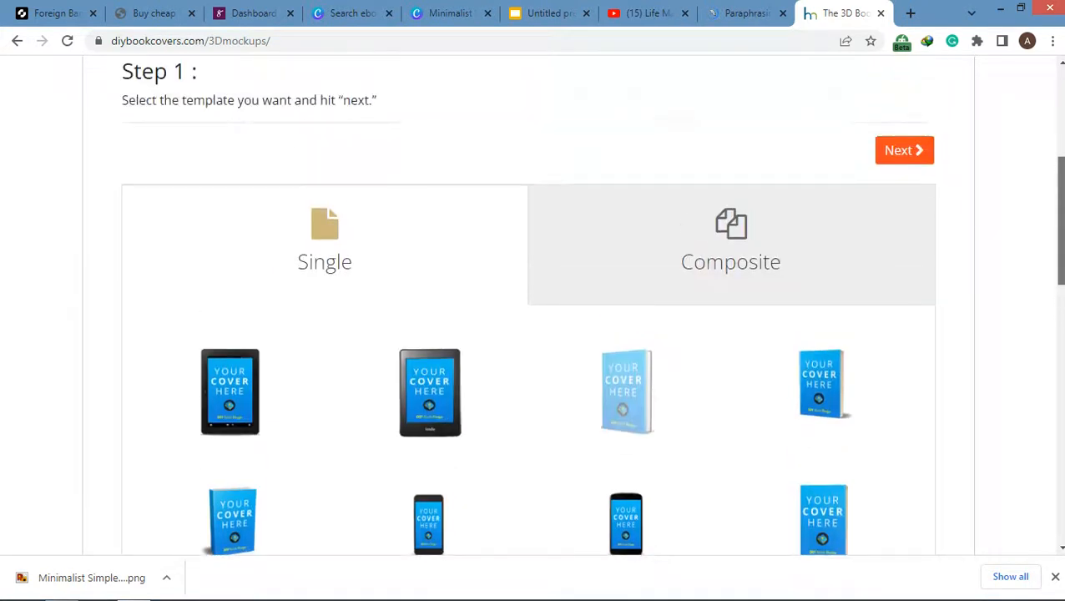
pyautogui.click(905, 155)
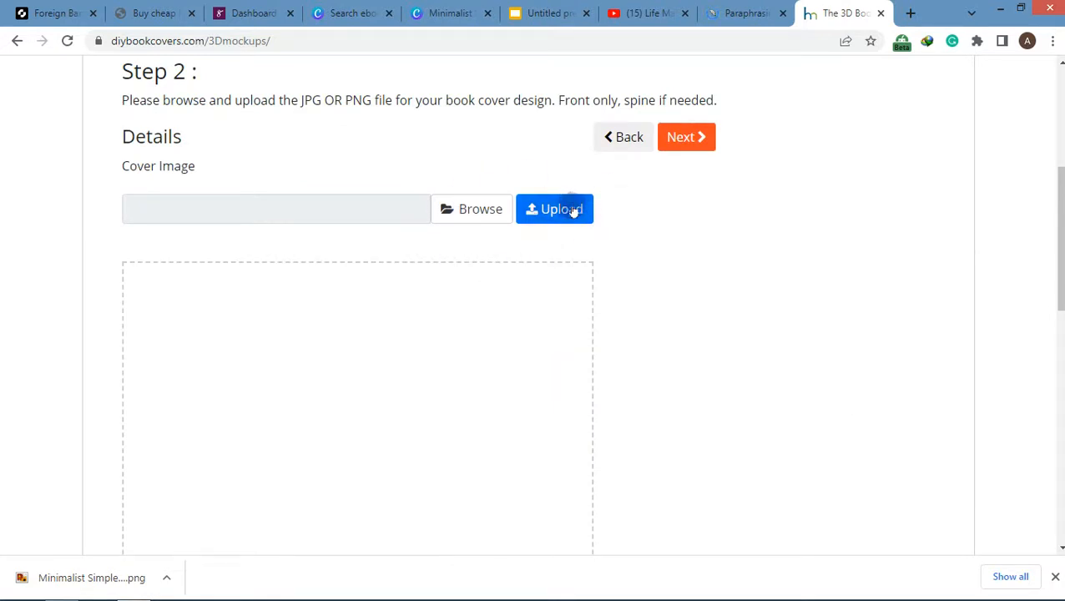
# - Select Minimalist Simple Brand Guideline Ebook Cover.png from the Downloads folder as the mockup's cover image
pyautogui.click(489, 210)
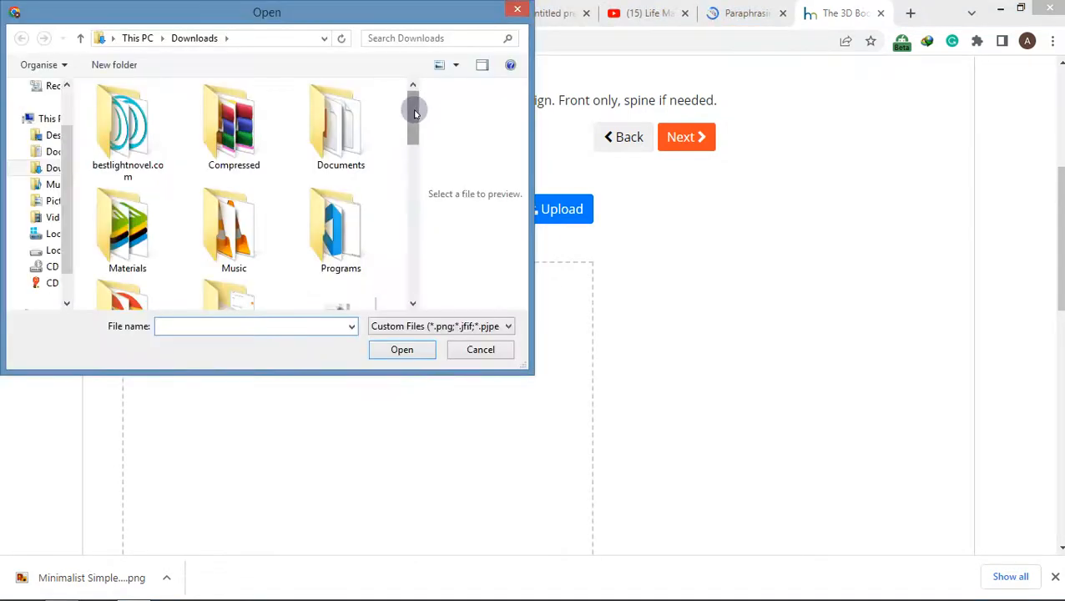
pyautogui.moveTo(415, 120); pyautogui.dragTo(414, 125)
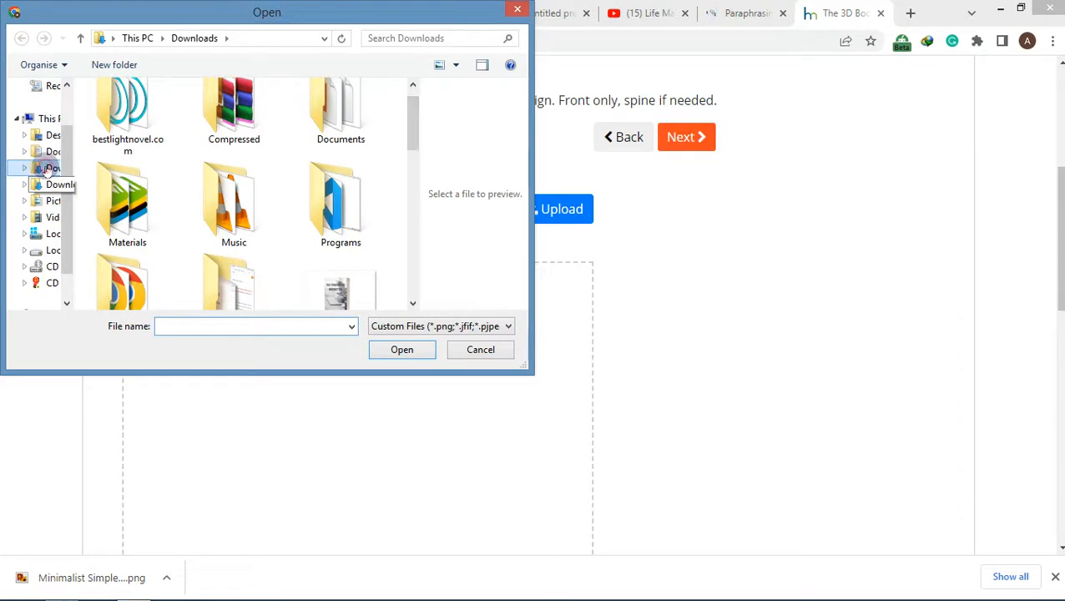
pyautogui.scroll(2, 369, 235)
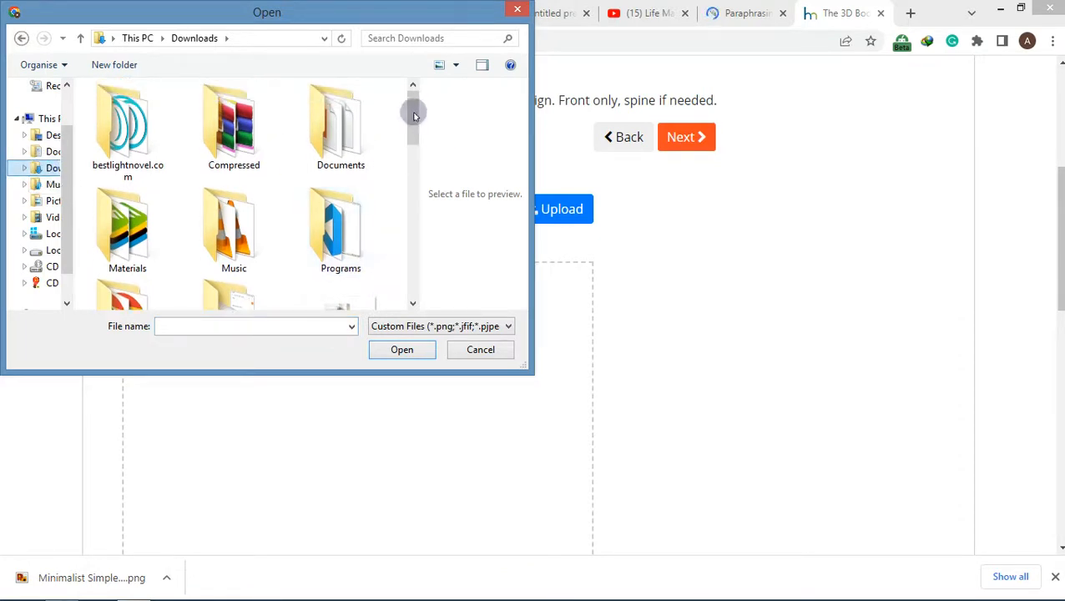
pyautogui.moveTo(415, 115); pyautogui.dragTo(412, 213)
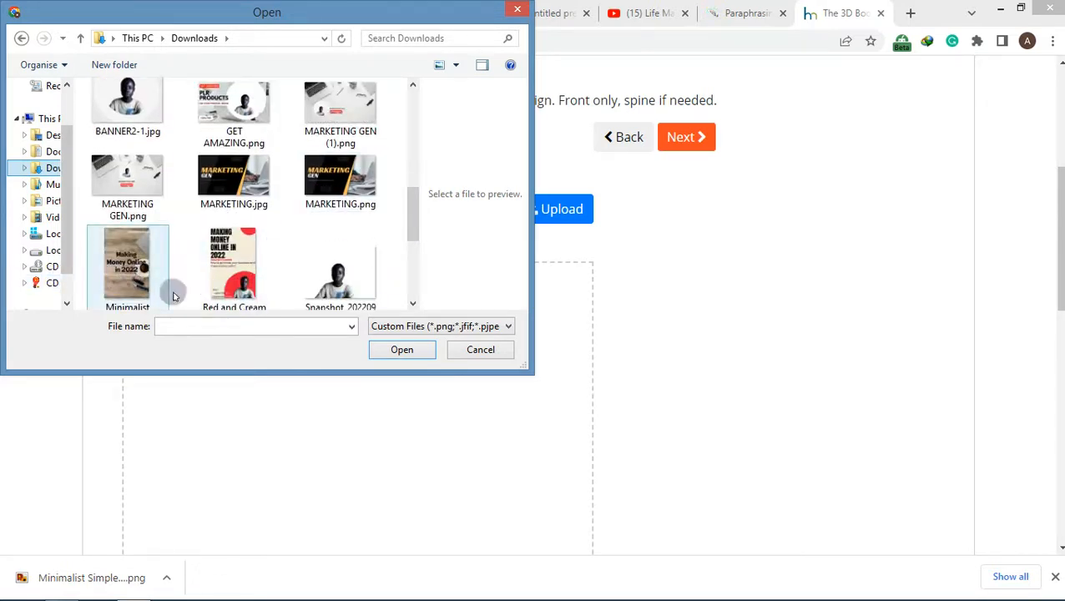
pyautogui.click(150, 276)
pyautogui.click(455, 354)
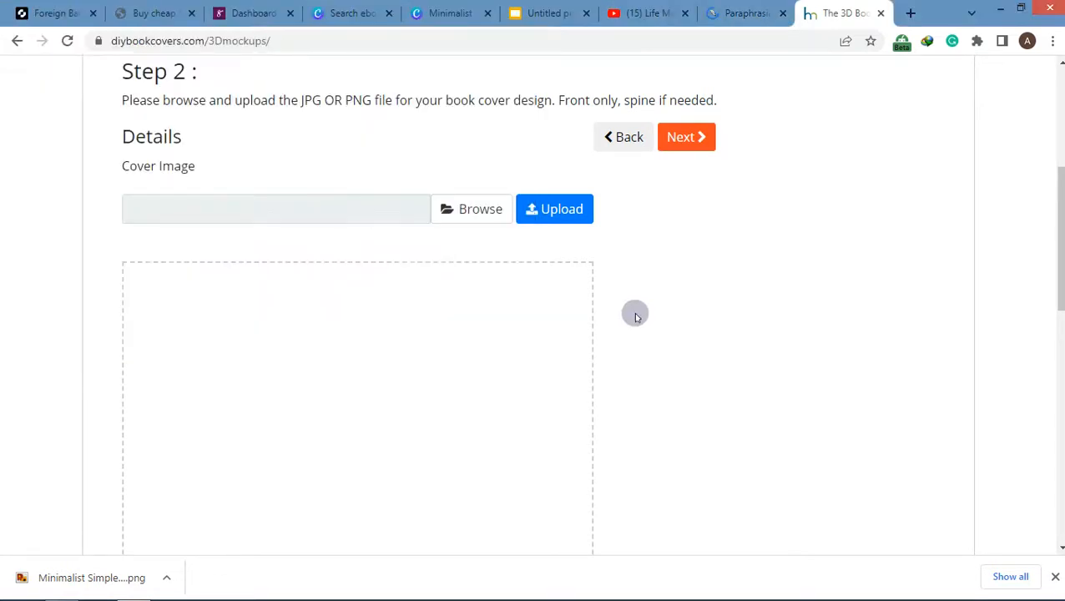
# - Upload the selected ebook cover image to the mockup maker
pyautogui.scroll(-1, 592, 304)
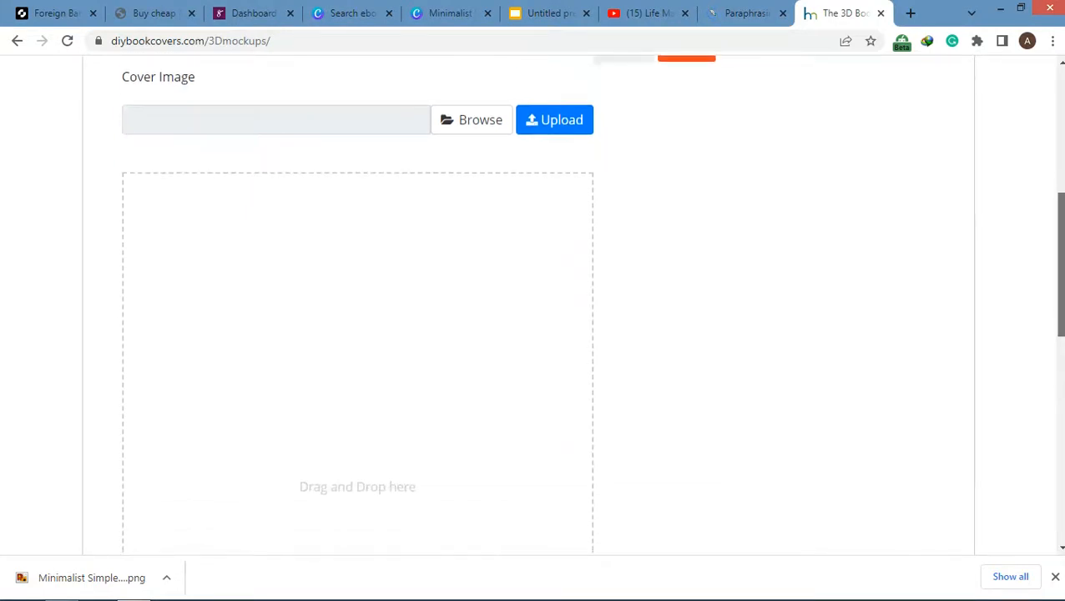
pyautogui.moveTo(1058, 197); pyautogui.dragTo(1058, 261)
pyautogui.scroll(1, 1059, 261)
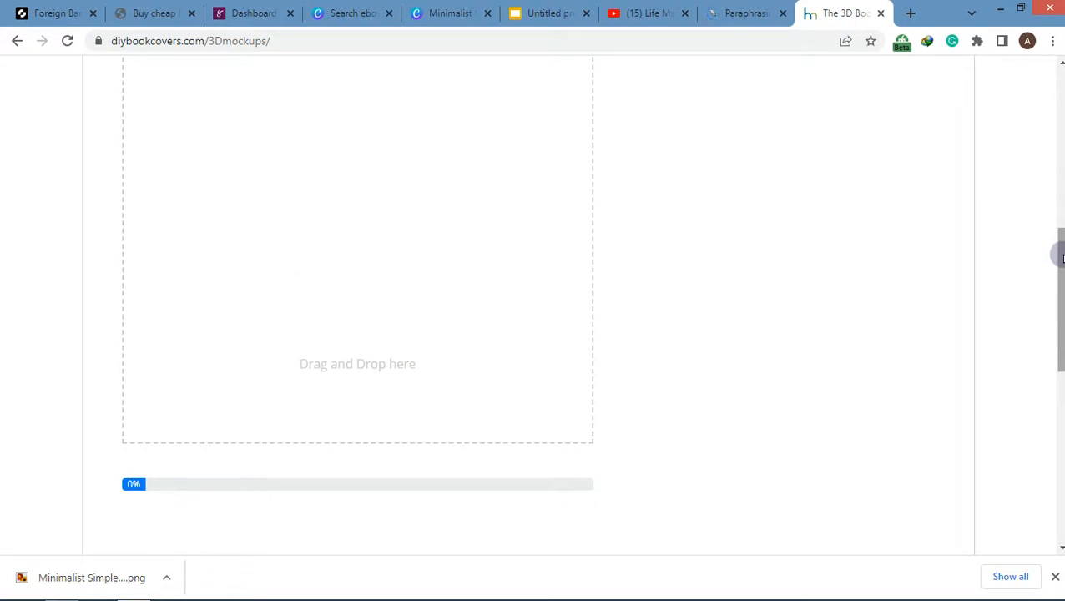
pyautogui.scroll(1, 1061, 254)
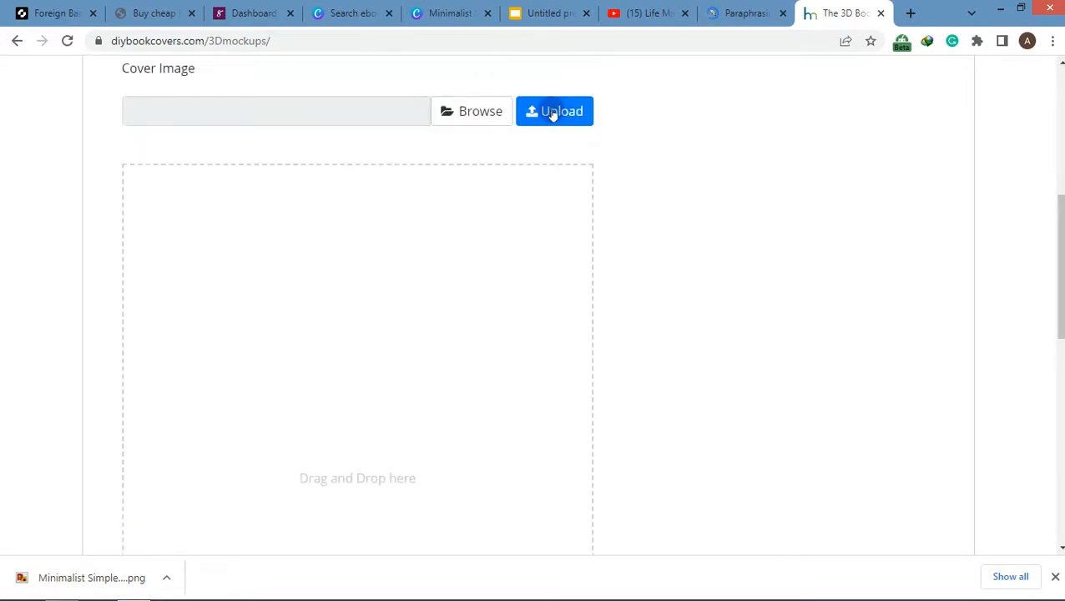
pyautogui.click(551, 114)
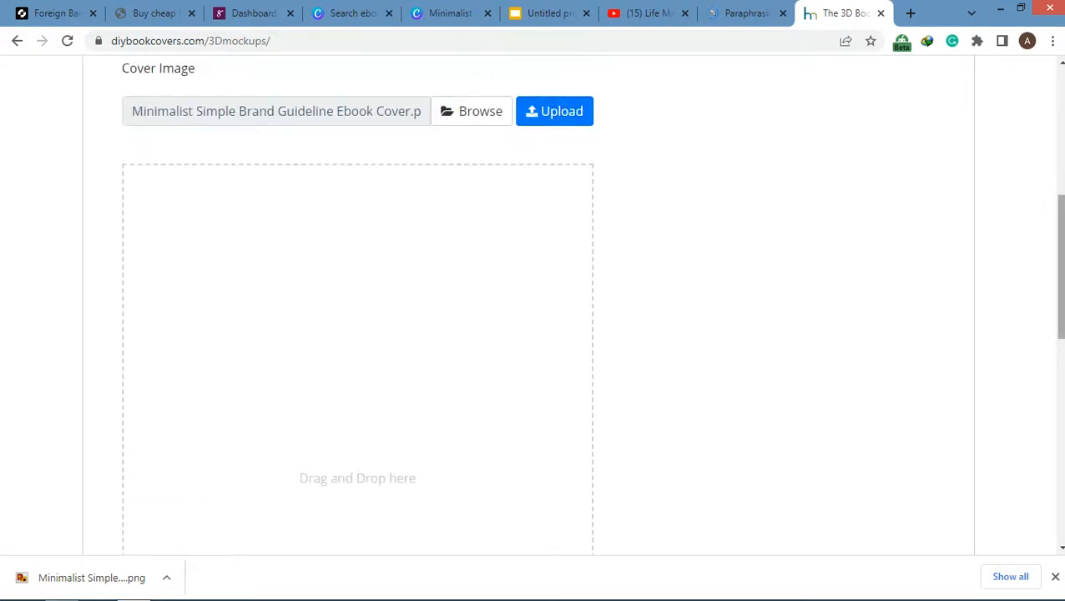
# - Check the uploaded cover's full preview and proceed to Step 3, the free mockup download
pyautogui.scroll(-1, 1058, 267)
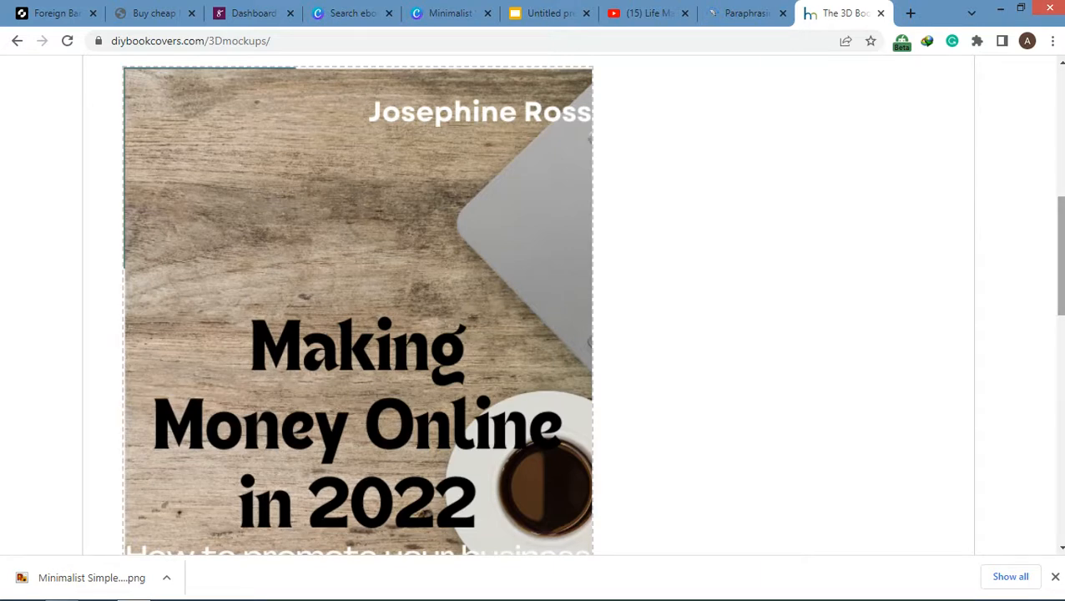
pyautogui.scroll(-2, 592, 305)
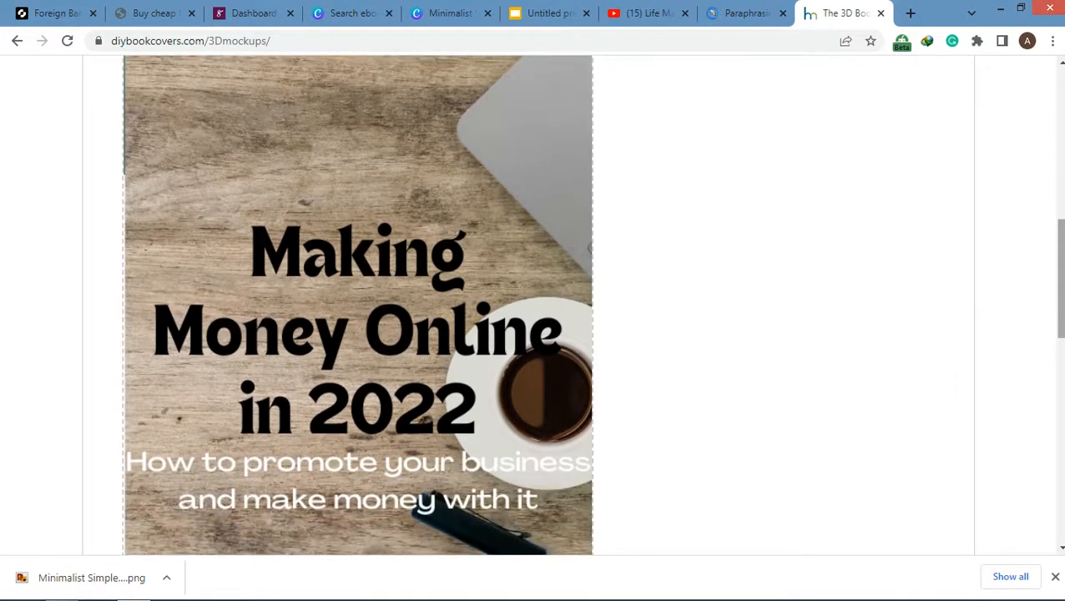
pyautogui.scroll(-5, 532, 305)
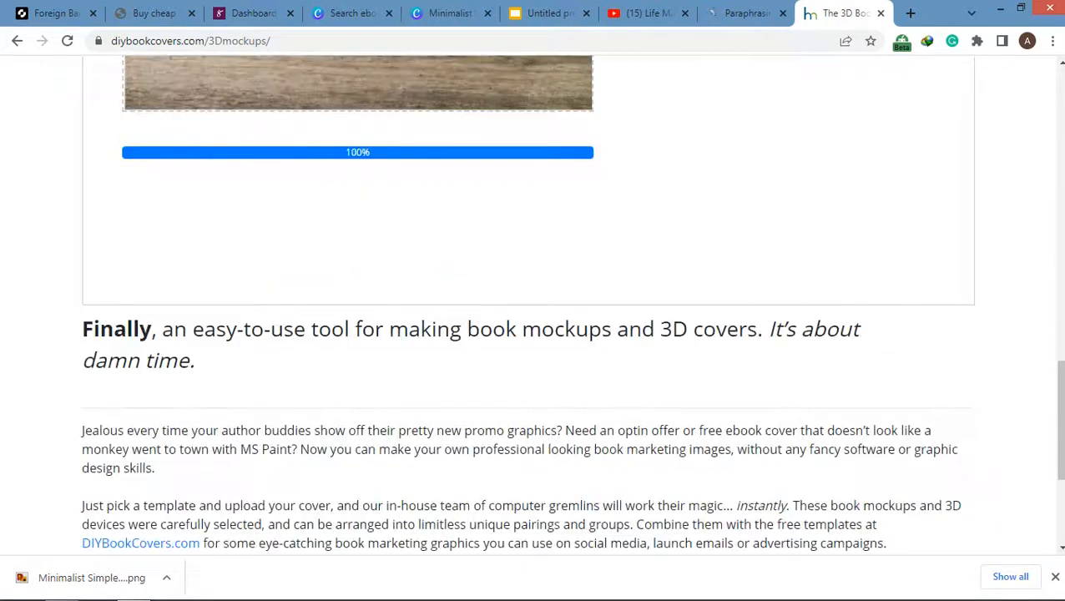
pyautogui.scroll(-3, 533, 304)
pyautogui.scroll(5, 533, 304)
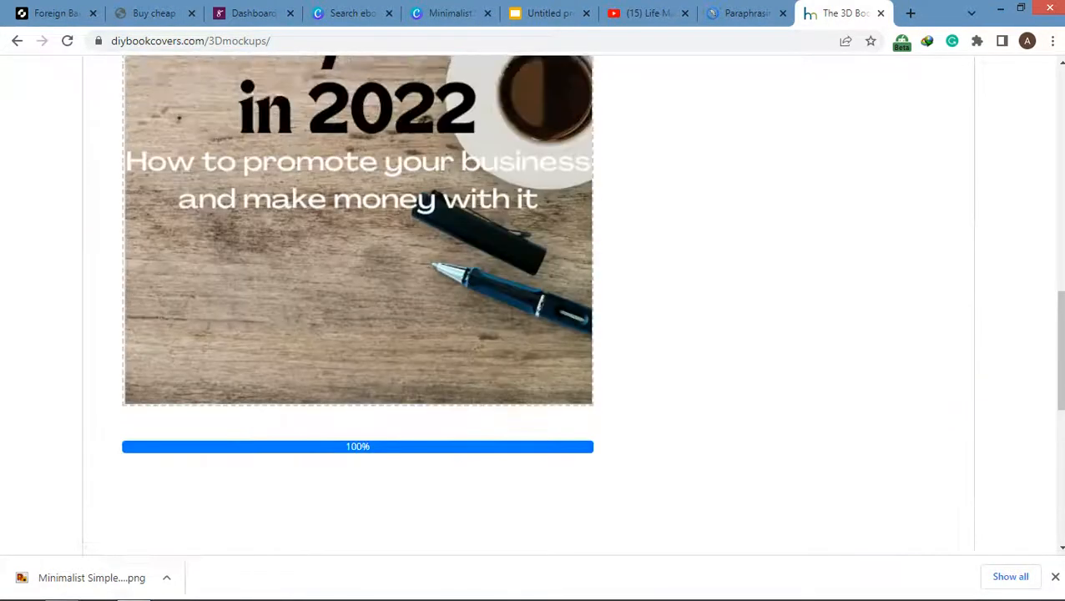
pyautogui.scroll(8, 958, 321)
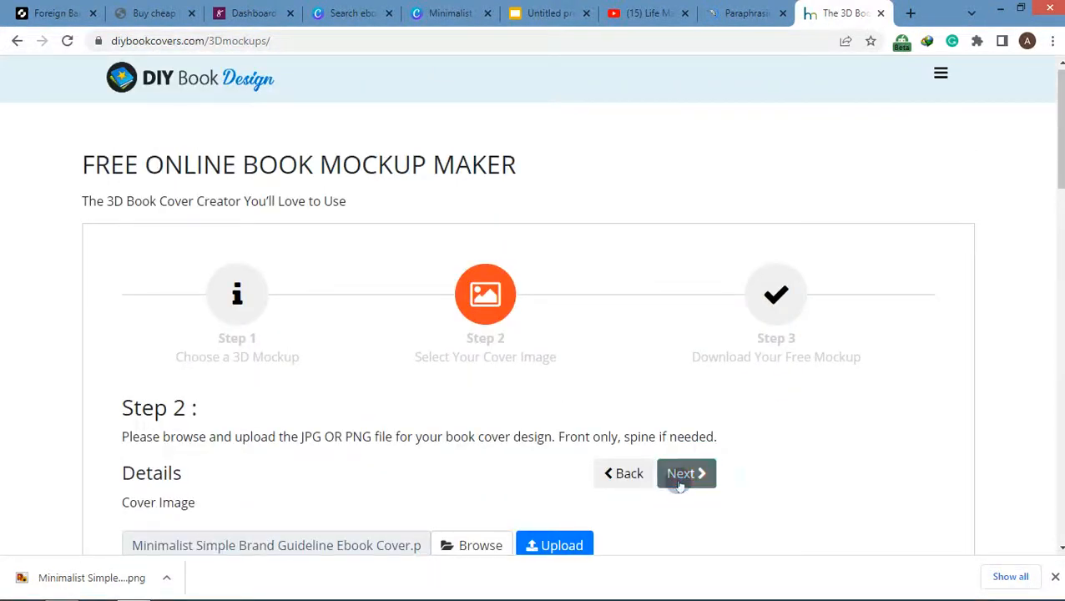
pyautogui.click(682, 476)
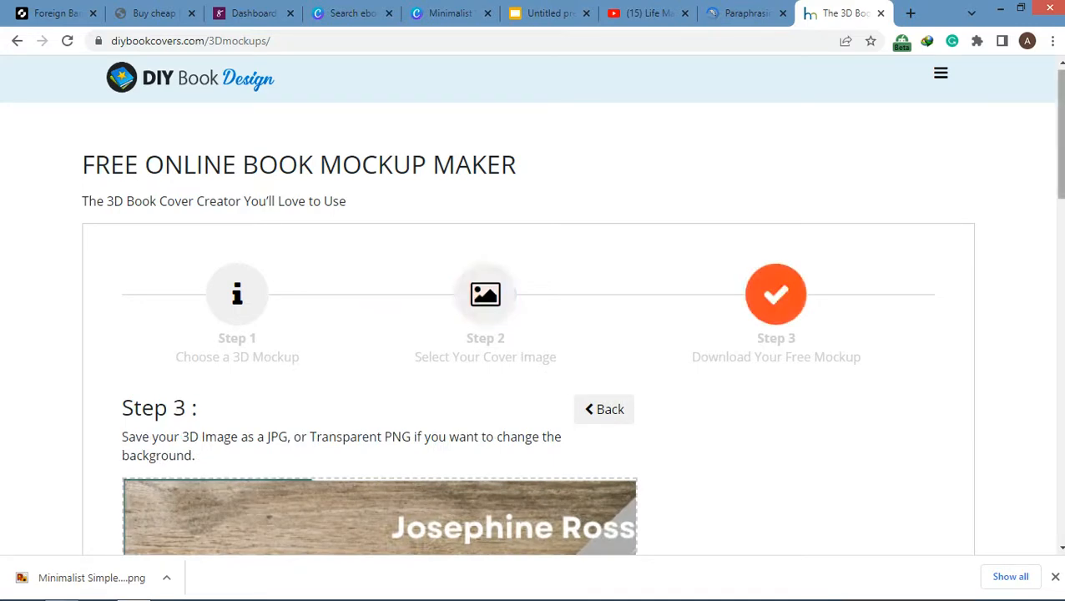
# - Download the finished 3D book mockup as a PNG
pyautogui.scroll(-8, 235, 277)
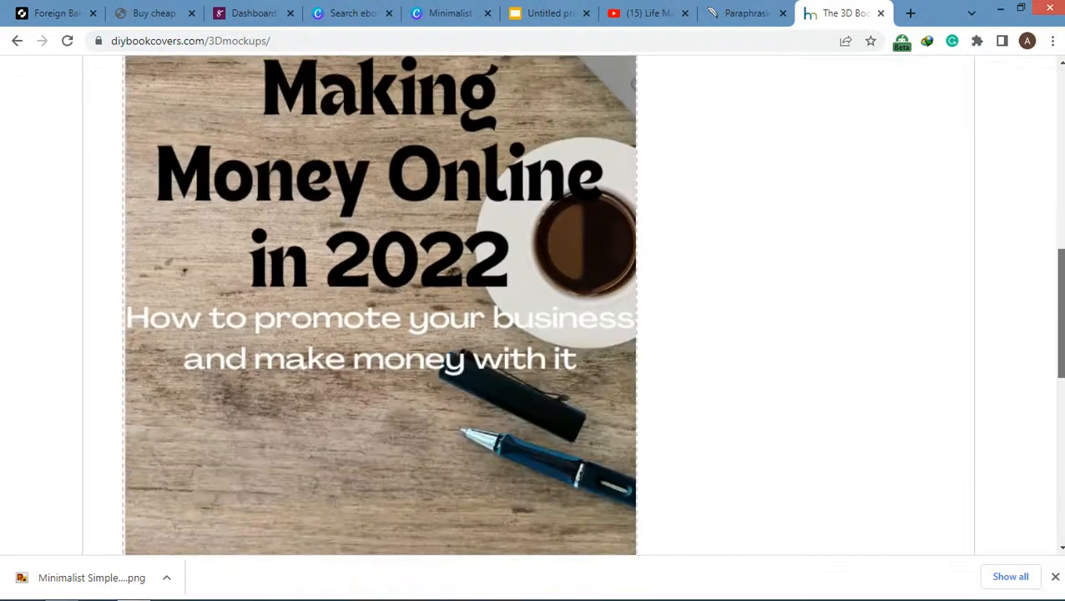
pyautogui.scroll(-2, 572, 304)
pyautogui.click(260, 464)
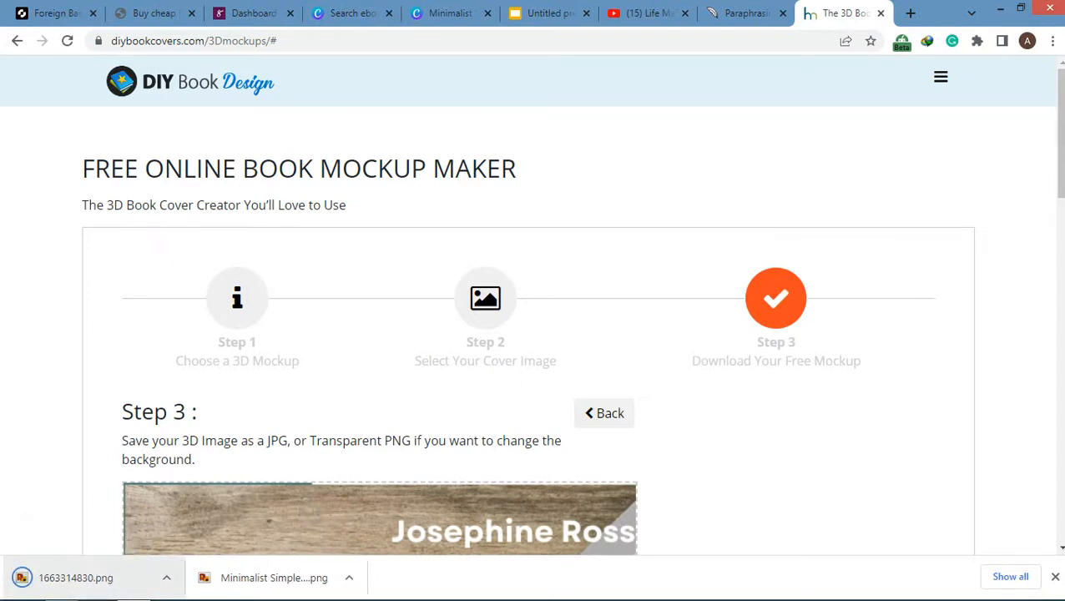
# - View the downloaded mockup 1663314830.png in the image viewer and close it
pyautogui.scroll(-3, 364, 532)
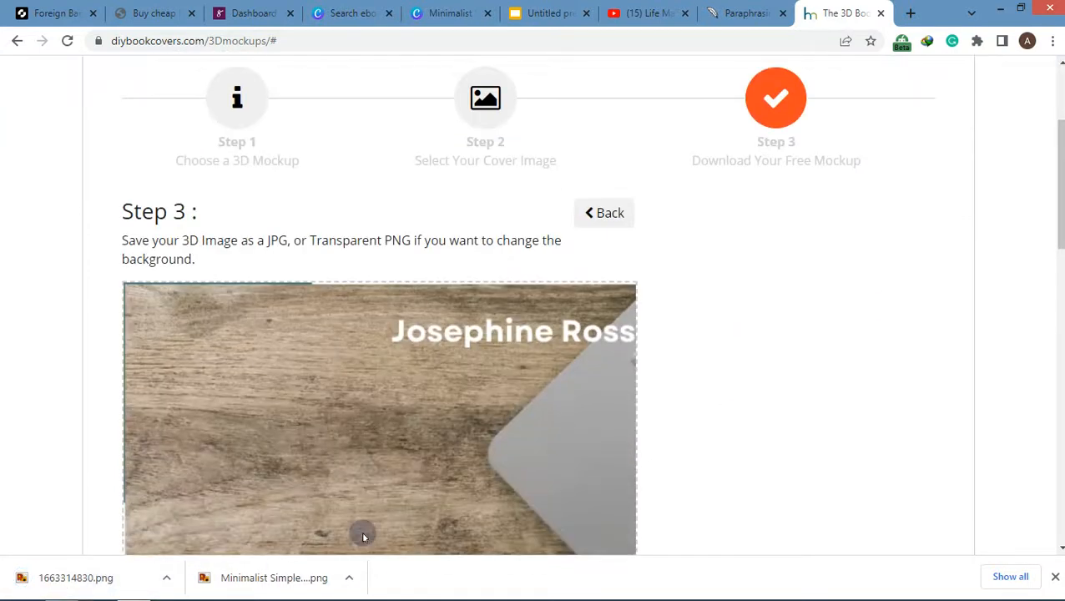
pyautogui.click(166, 578)
pyautogui.click(270, 477)
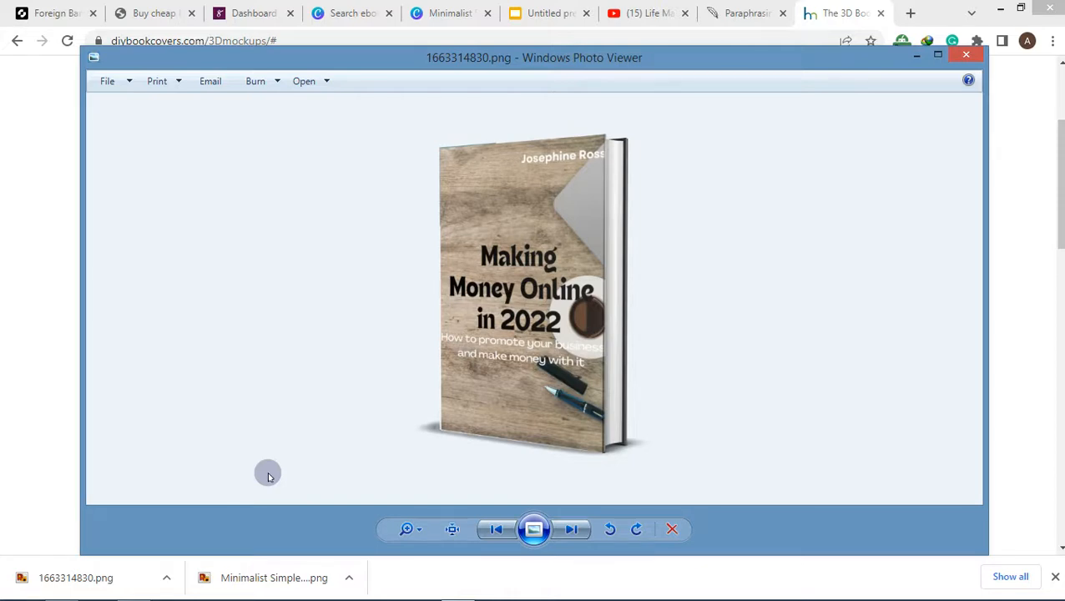
pyautogui.click(967, 56)
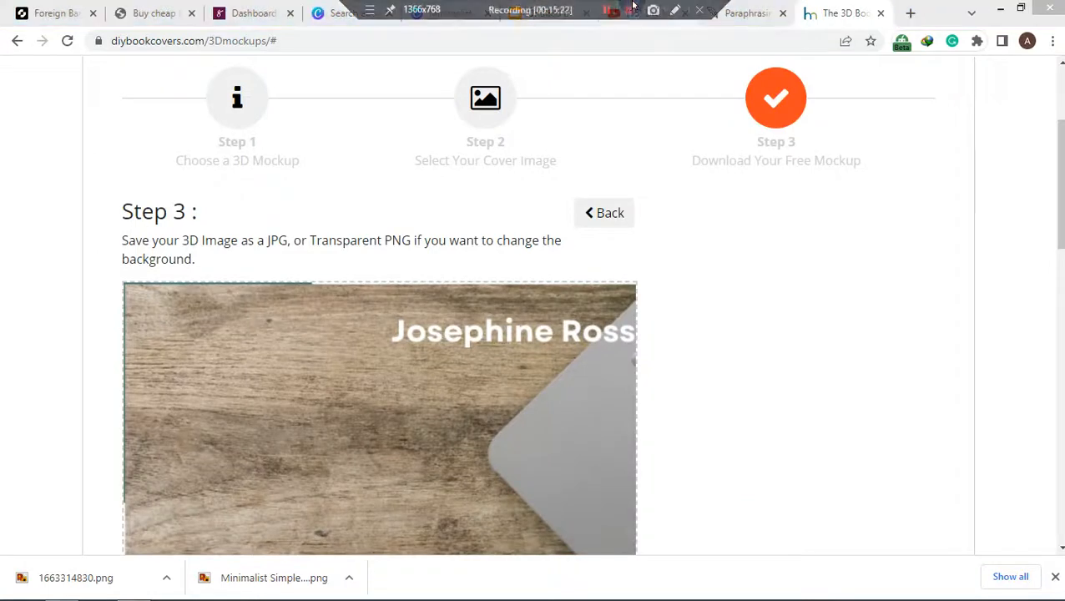